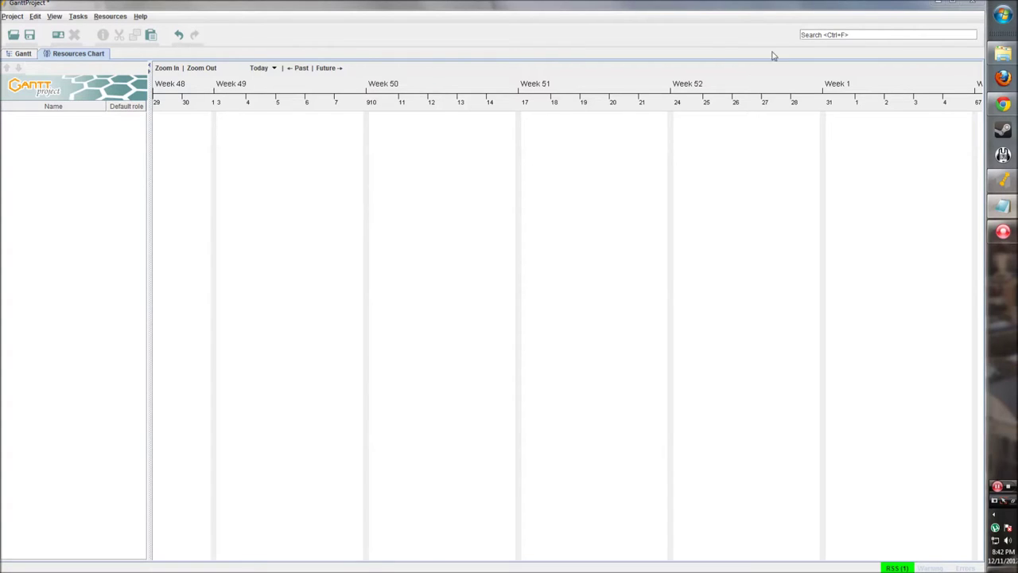
Look through the project commands and Help options without choosing anything
{"action": "left_click", "coordinate": [13, 16]}
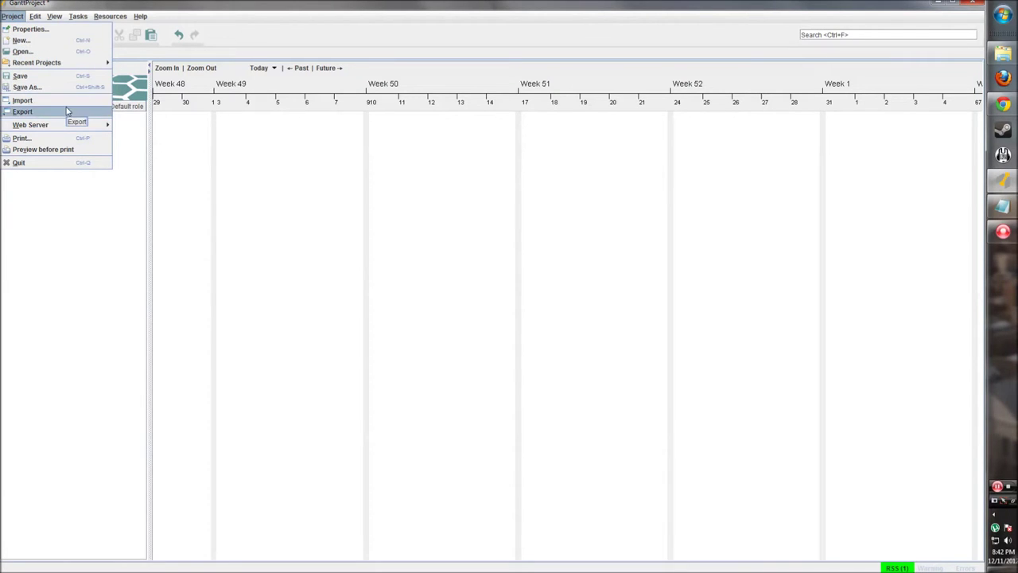
{"action": "mouse_move", "coordinate": [37, 19]}
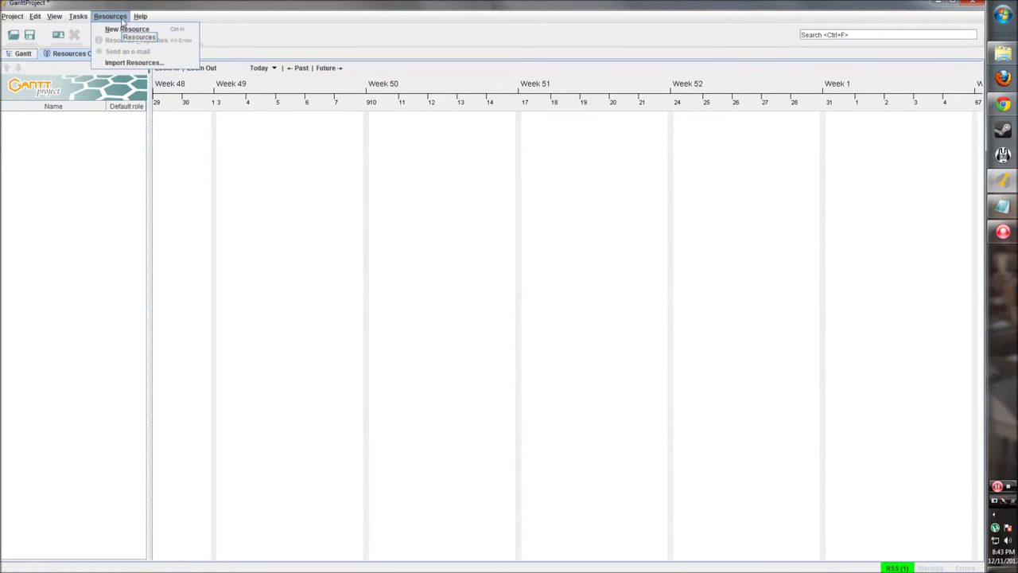
{"action": "mouse_move", "coordinate": [140, 16]}
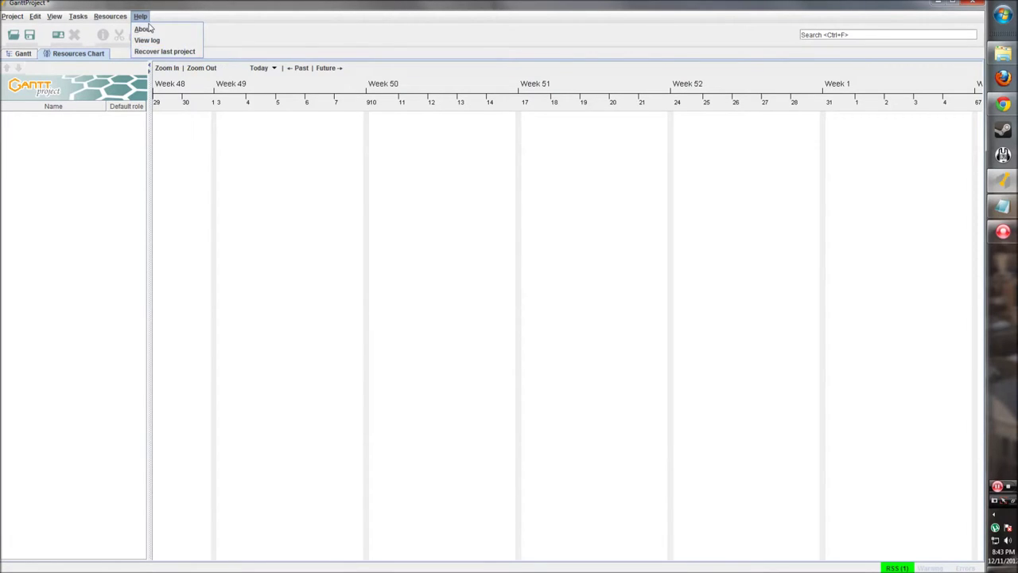
{"action": "left_click", "coordinate": [145, 21]}
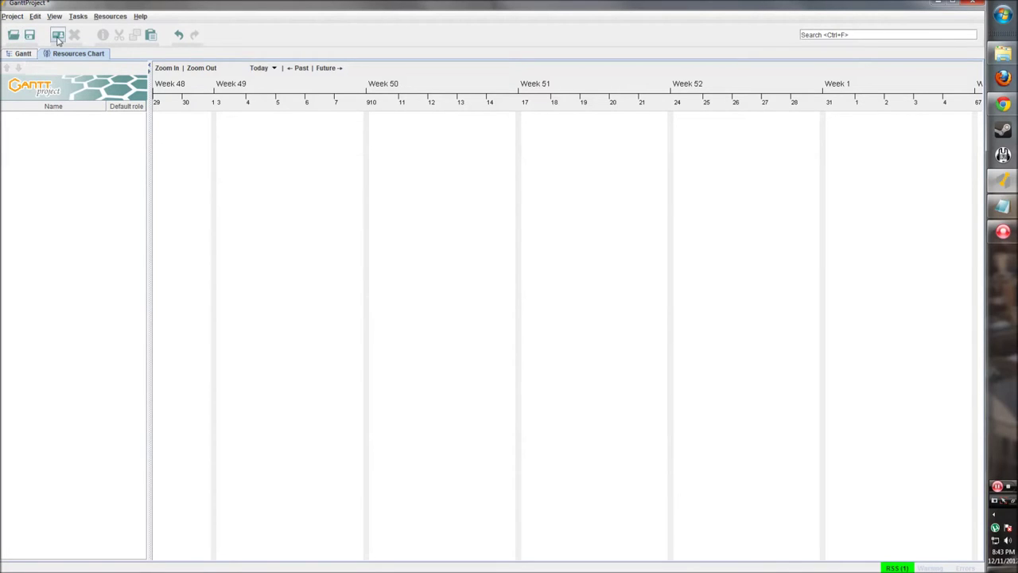
Flip back and forth between the Gantt and Resources Chart views, ending on Gantt
{"action": "left_click", "coordinate": [23, 55]}
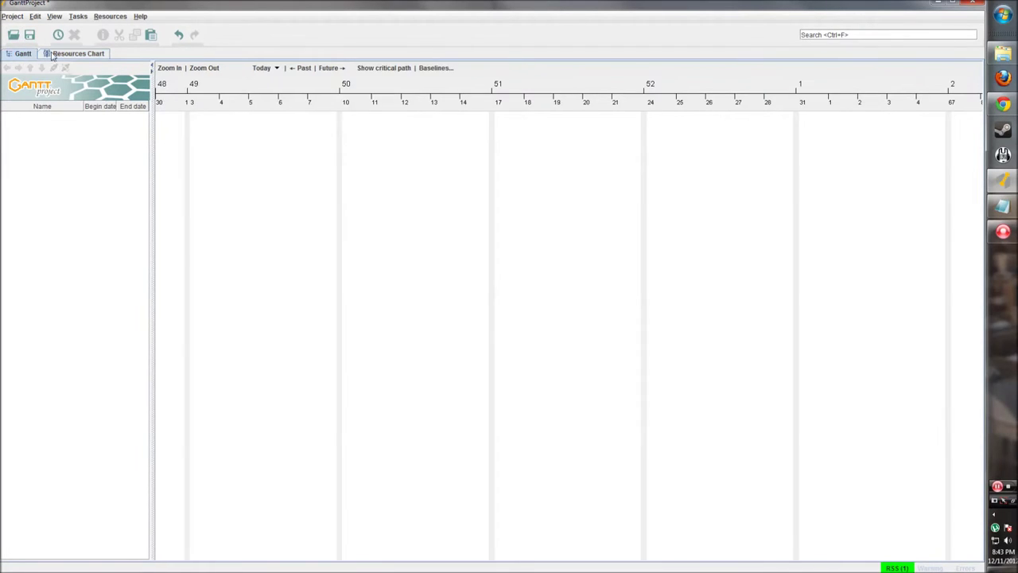
{"action": "left_click", "coordinate": [63, 54]}
{"action": "left_click", "coordinate": [25, 54]}
{"action": "left_click", "coordinate": [52, 54]}
{"action": "left_click", "coordinate": [25, 54]}
{"action": "left_click", "coordinate": [60, 54]}
{"action": "left_click", "coordinate": [26, 54]}
Try the task search field, then peek at Resources Chart and return to Gantt
{"action": "left_click", "coordinate": [859, 39]}
{"action": "left_click", "coordinate": [824, 35]}
{"action": "left_click_drag", "start_coordinate": [828, 35], "coordinate": [851, 36]}
{"action": "left_click", "coordinate": [22, 54]}
{"action": "left_click", "coordinate": [64, 56]}
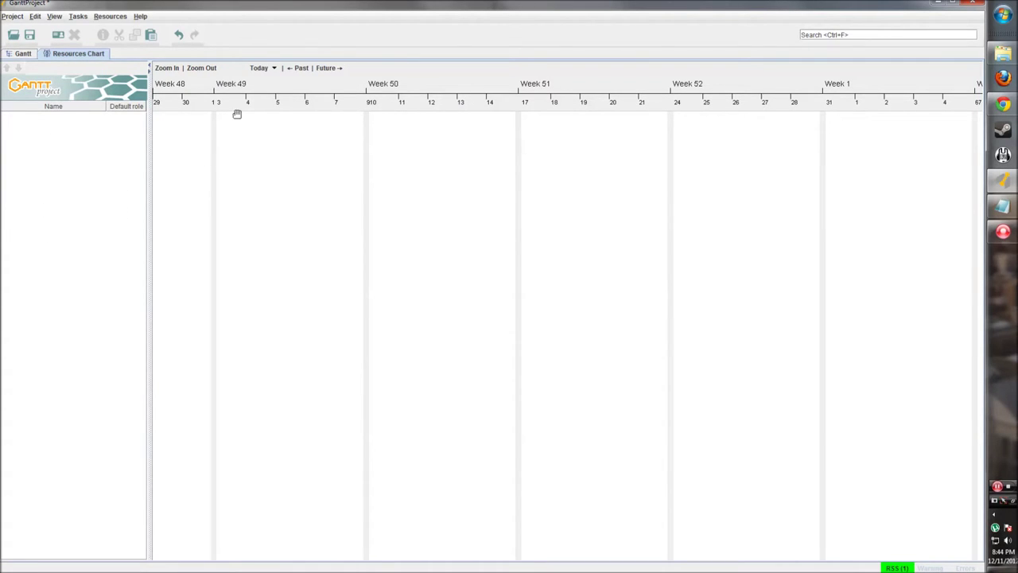
{"action": "left_click", "coordinate": [27, 56]}
Collapse and expand the task table with the splitter arrows, restoring both panes side by side
{"action": "mouse_move", "coordinate": [152, 99]}
{"action": "left_mouse_down"}
{"action": "mouse_move", "coordinate": [200, 100]}
{"action": "mouse_move", "coordinate": [139, 88]}
{"action": "left_mouse_up"}
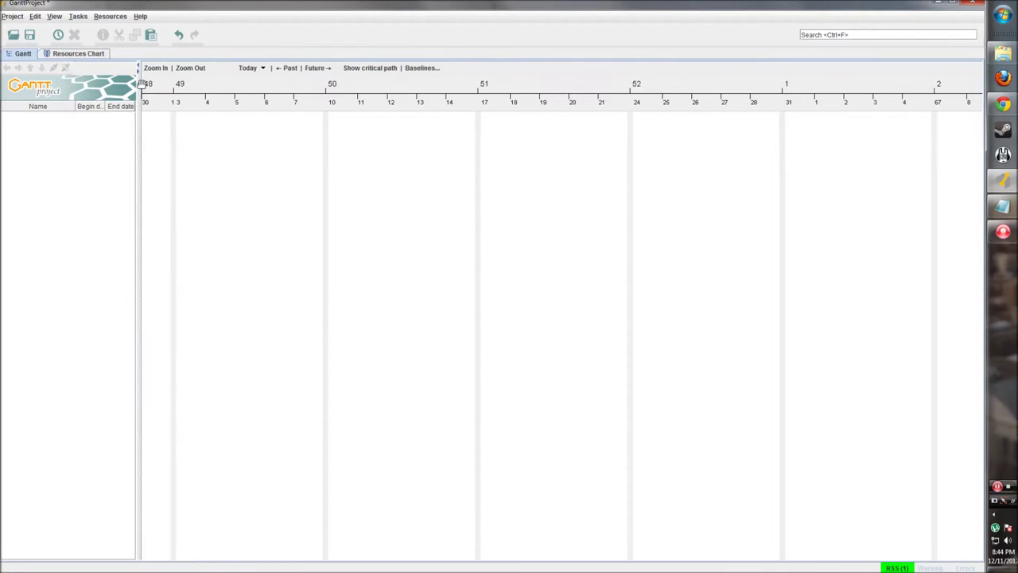
{"action": "left_click", "coordinate": [138, 72]}
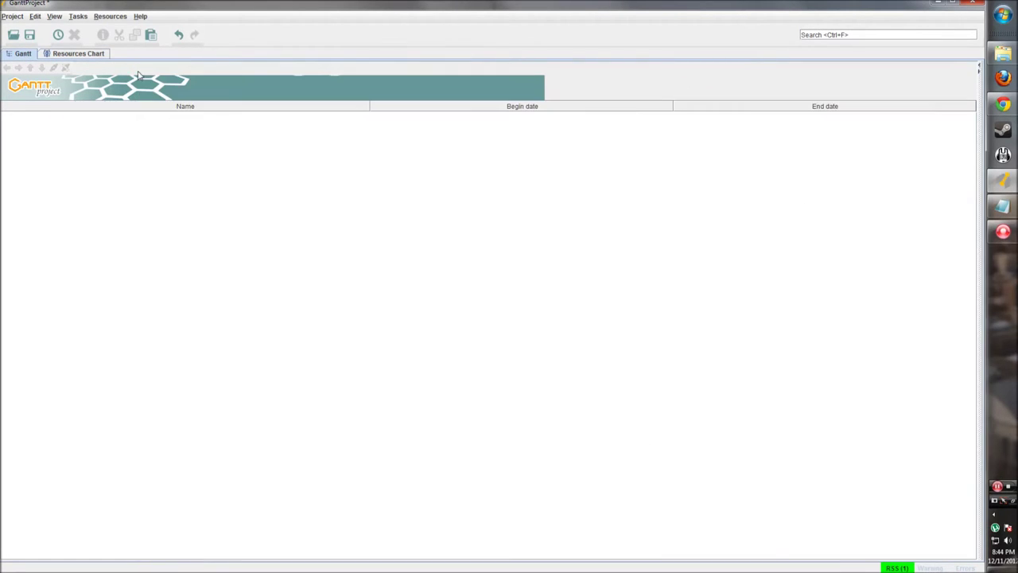
{"action": "left_click", "coordinate": [979, 68]}
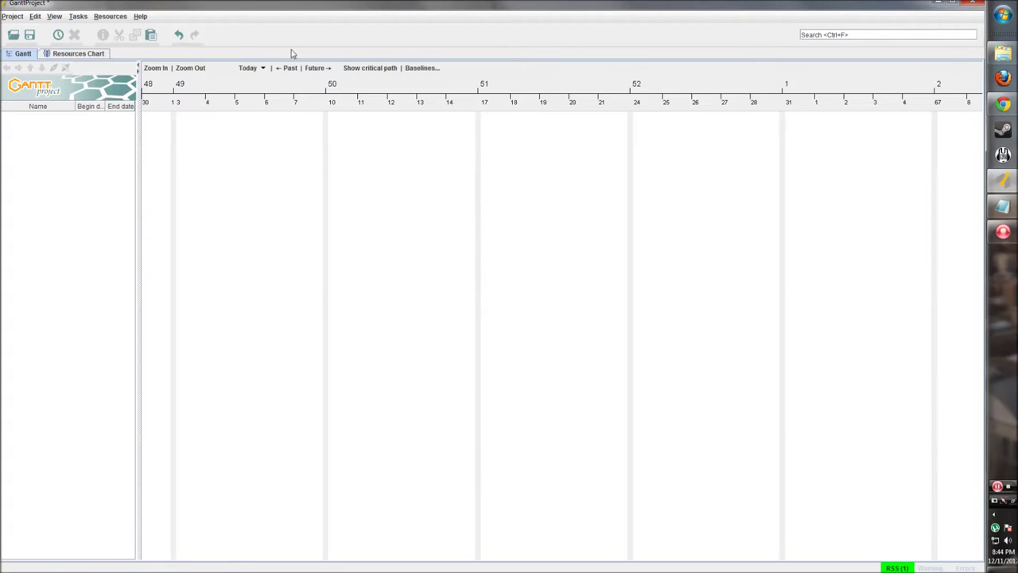
{"action": "left_click", "coordinate": [138, 68]}
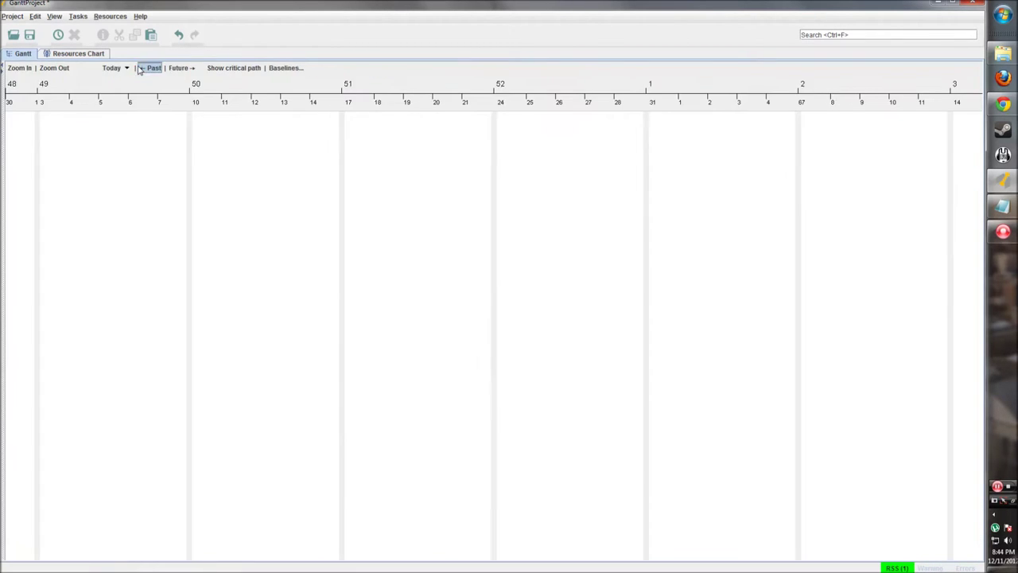
{"action": "left_click", "coordinate": [3, 70]}
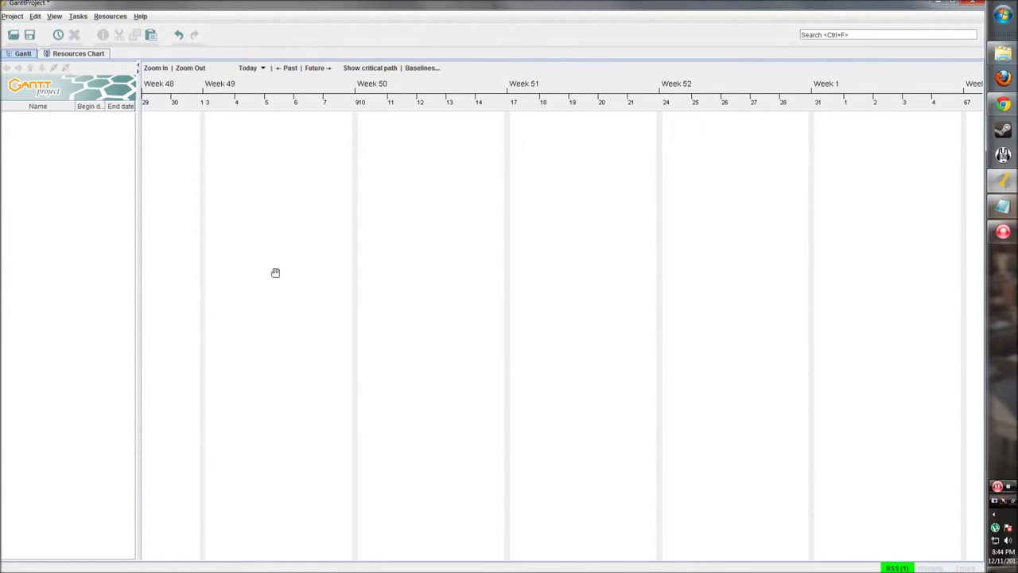
Pan the timeline to start around Week 48, peek at Resources Chart, and return to Gantt
{"action": "left_click_drag", "start_coordinate": [455, 281], "coordinate": [371, 296]}
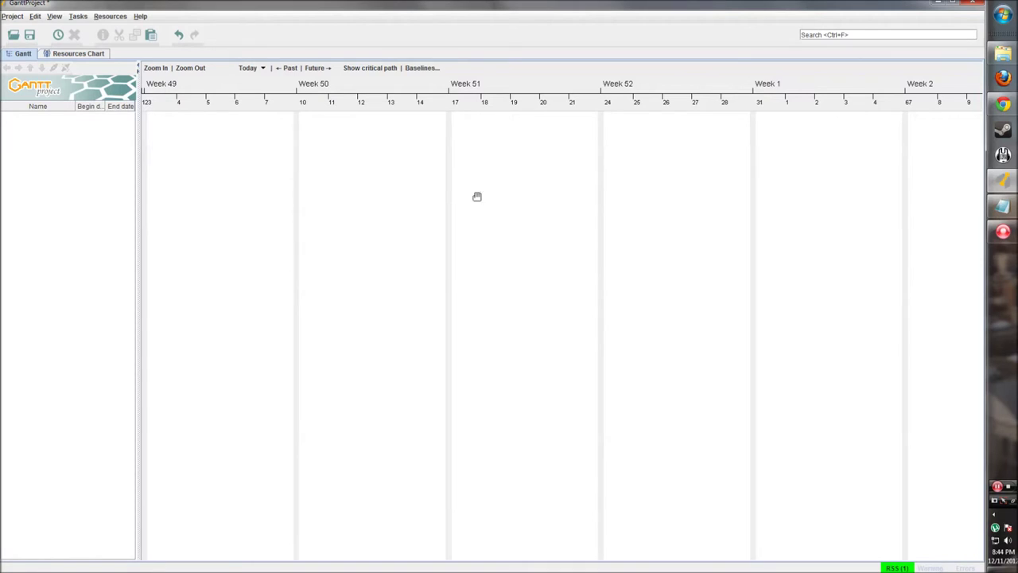
{"action": "left_click_drag", "start_coordinate": [439, 257], "coordinate": [420, 257]}
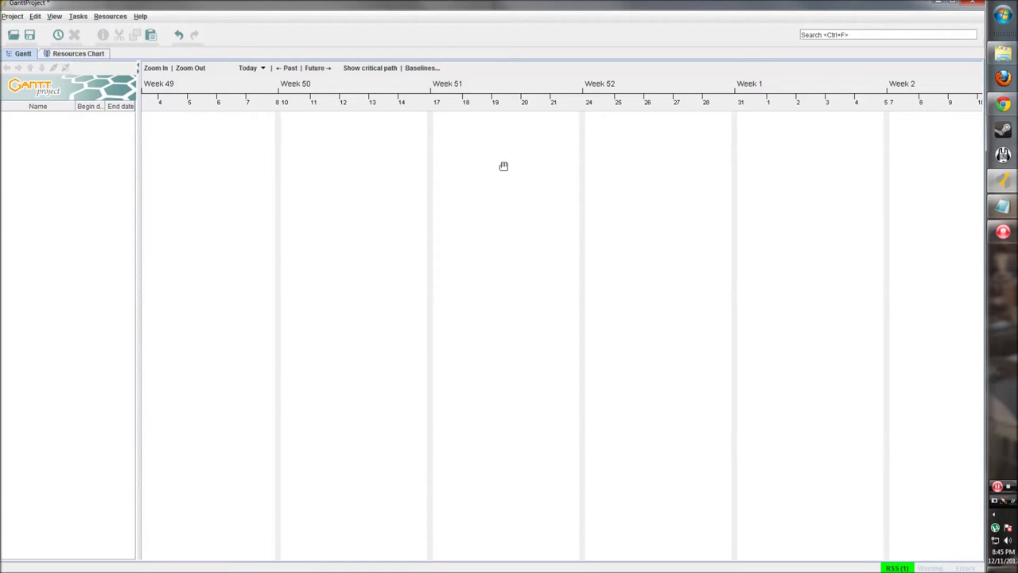
{"action": "left_click", "coordinate": [92, 54]}
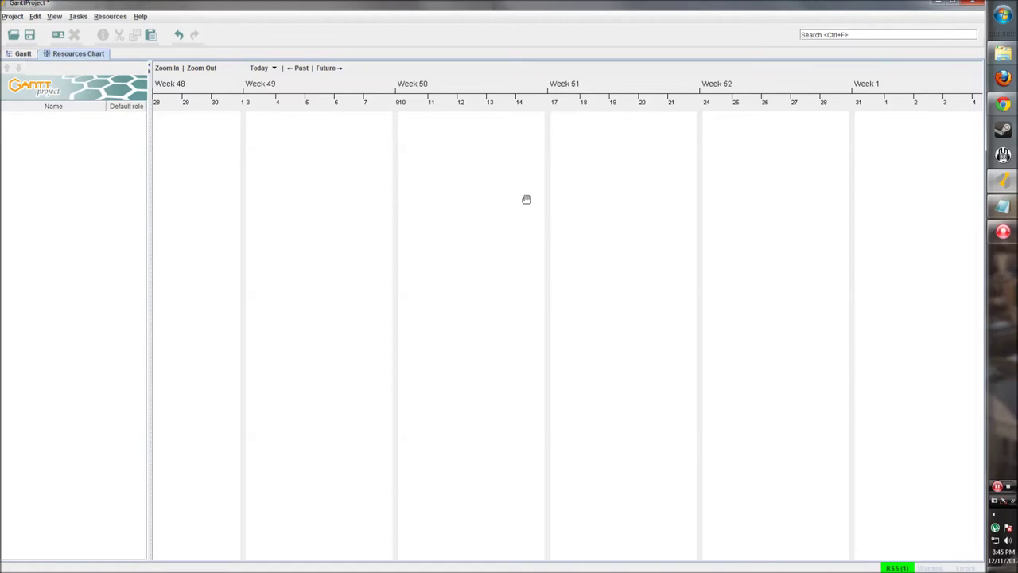
{"action": "left_click_drag", "start_coordinate": [525, 198], "coordinate": [504, 195]}
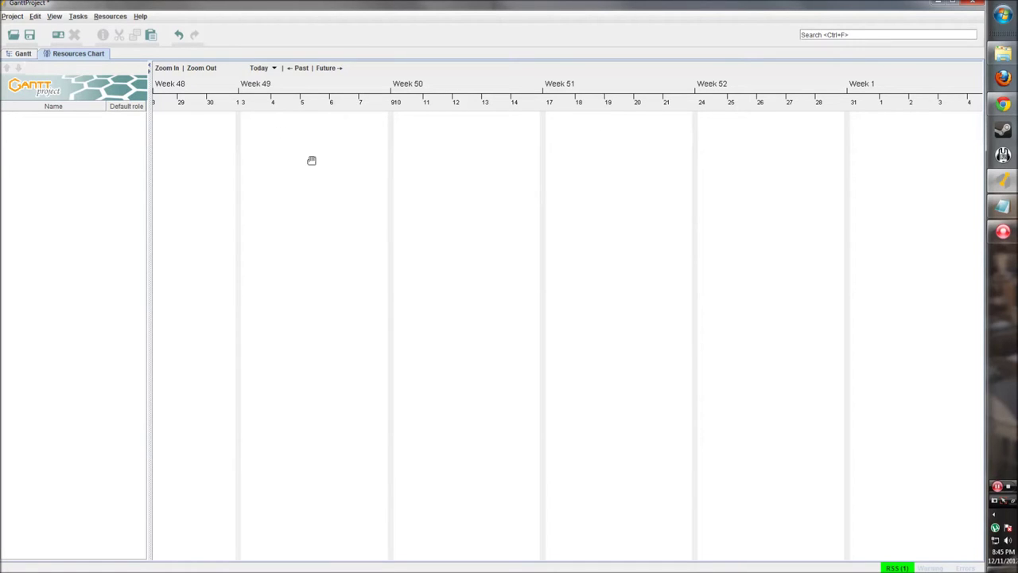
{"action": "left_click_drag", "start_coordinate": [336, 135], "coordinate": [341, 135]}
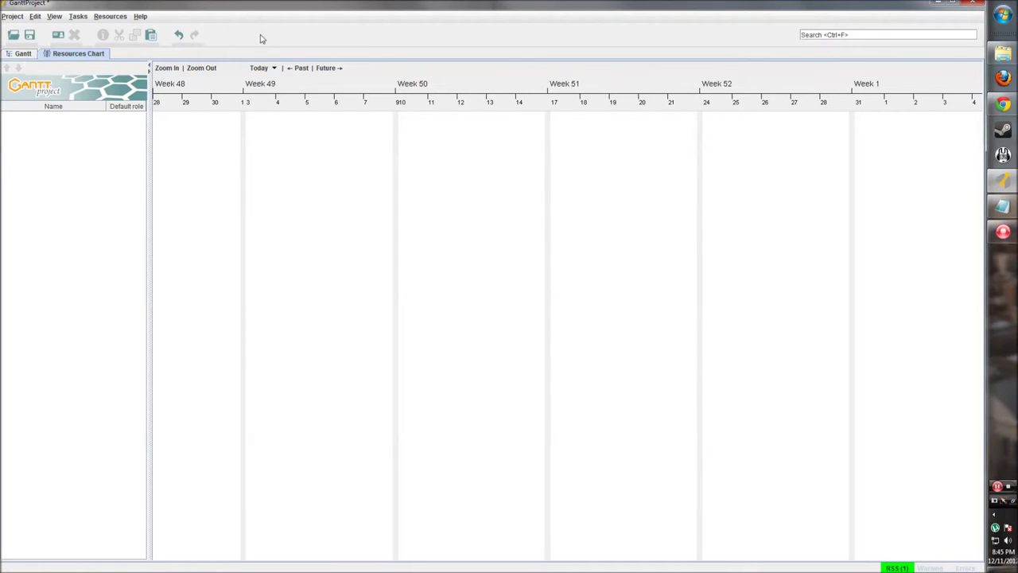
{"action": "left_click", "coordinate": [20, 54]}
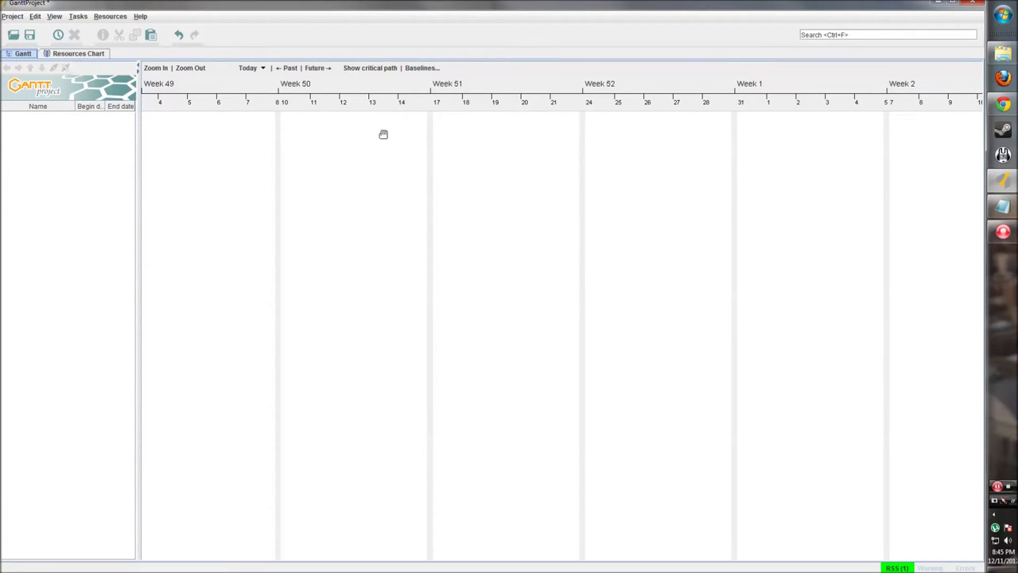
Check the chart and task-list context menus for a new-task option without adding anything
{"action": "right_click", "coordinate": [307, 127]}
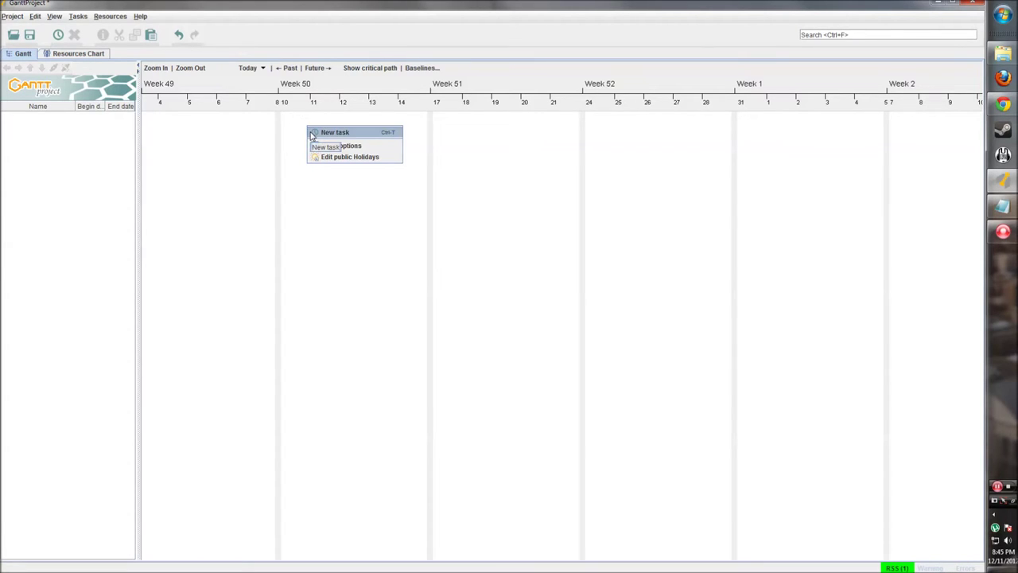
{"action": "left_click", "coordinate": [101, 164]}
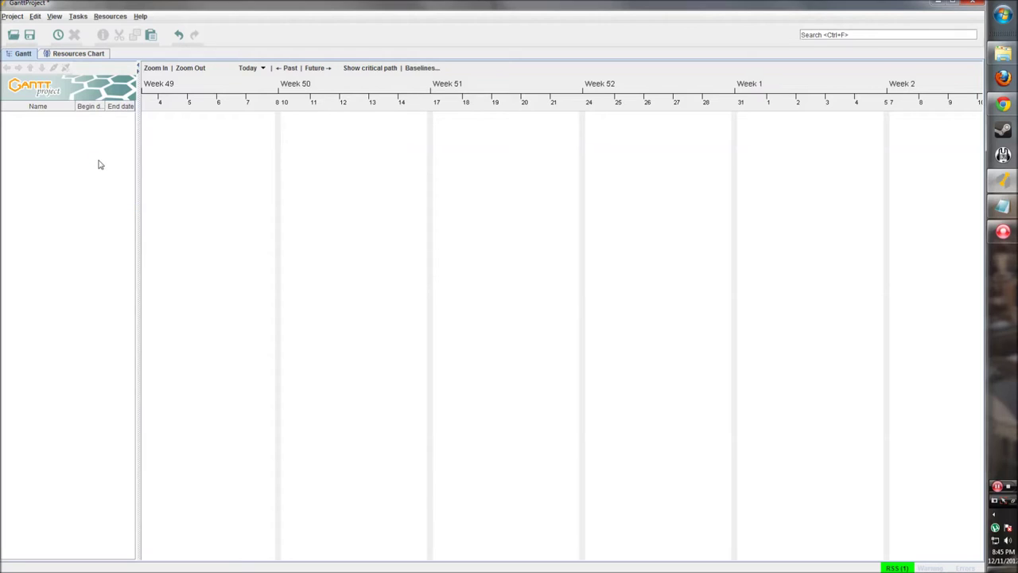
{"action": "right_click", "coordinate": [39, 128]}
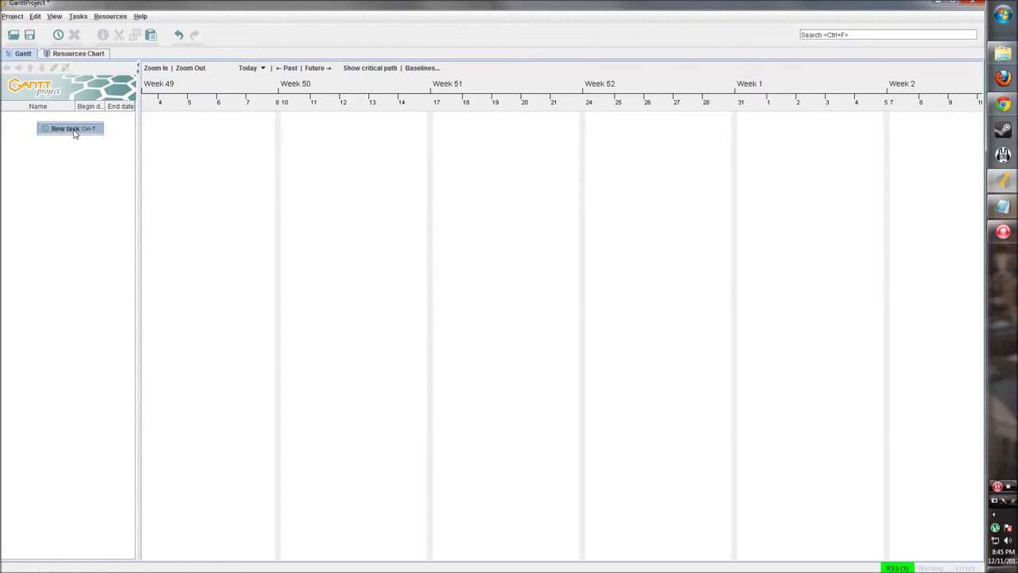
{"action": "left_click", "coordinate": [52, 144]}
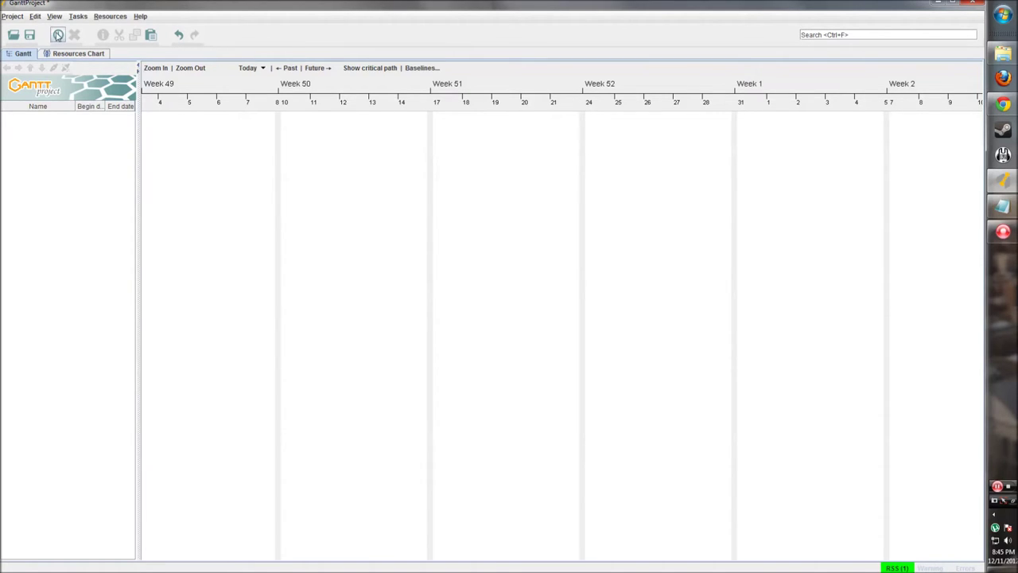
Add a task starting 12/3/12 and rename task_0 to 'First Task'
{"action": "left_click", "coordinate": [58, 35]}
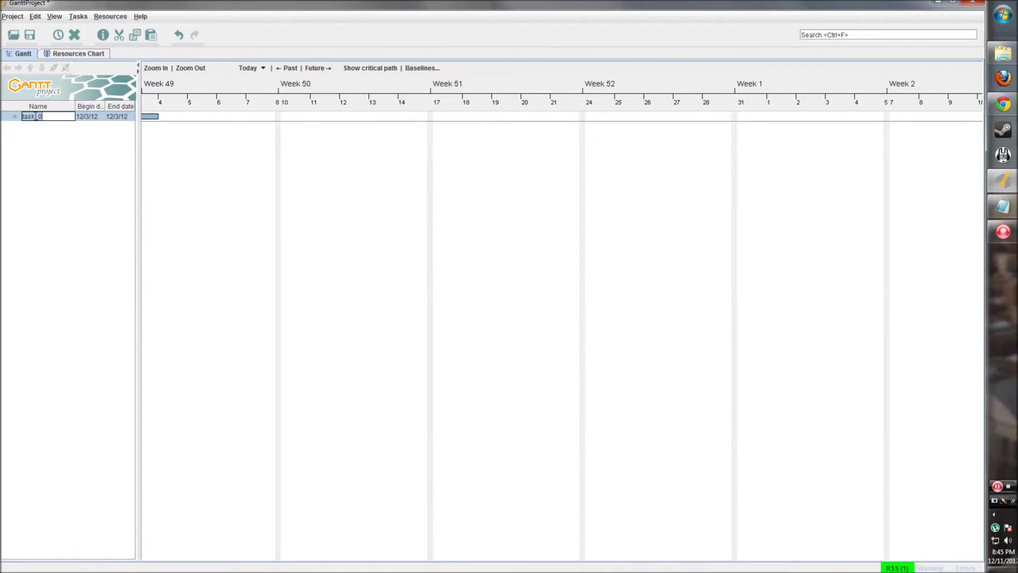
{"action": "left_click_drag", "start_coordinate": [217, 171], "coordinate": [281, 172]}
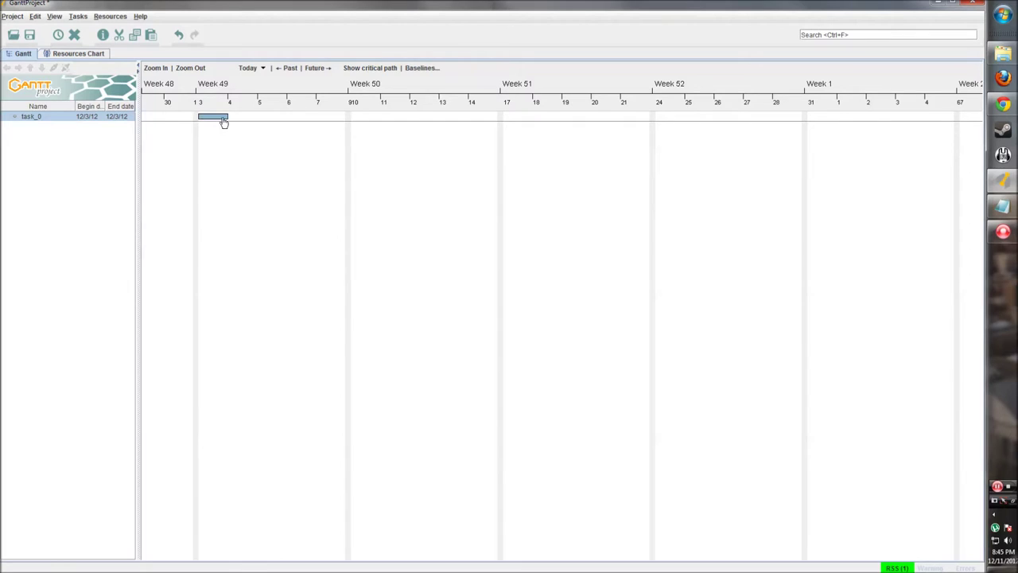
{"action": "left_click", "coordinate": [29, 119]}
{"action": "double_click", "coordinate": [43, 118]}
{"action": "left_click_drag", "start_coordinate": [59, 118], "coordinate": [19, 117]}
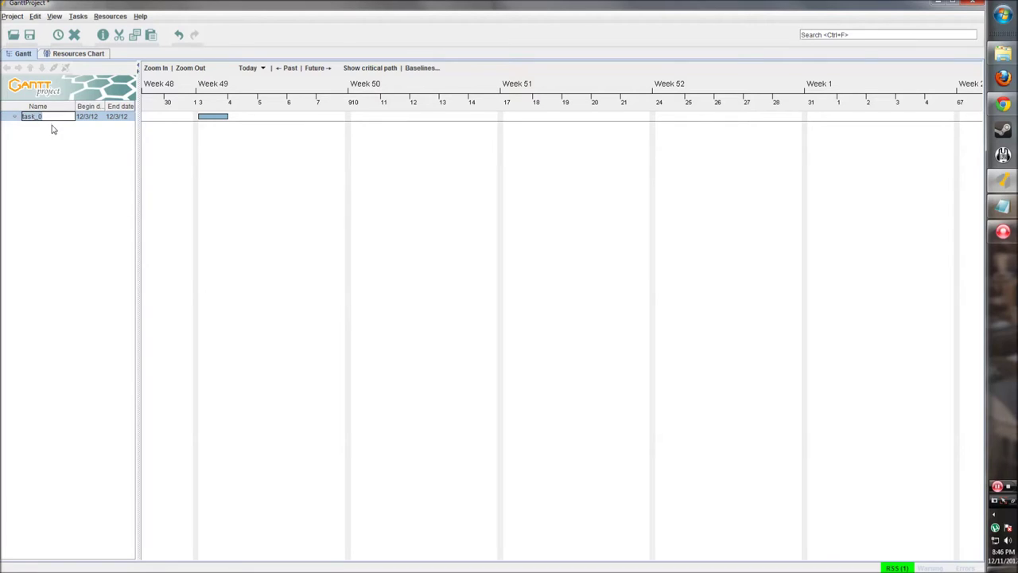
{"action": "key", "text": "BackSpace"}
{"action": "key", "text": "Return"}
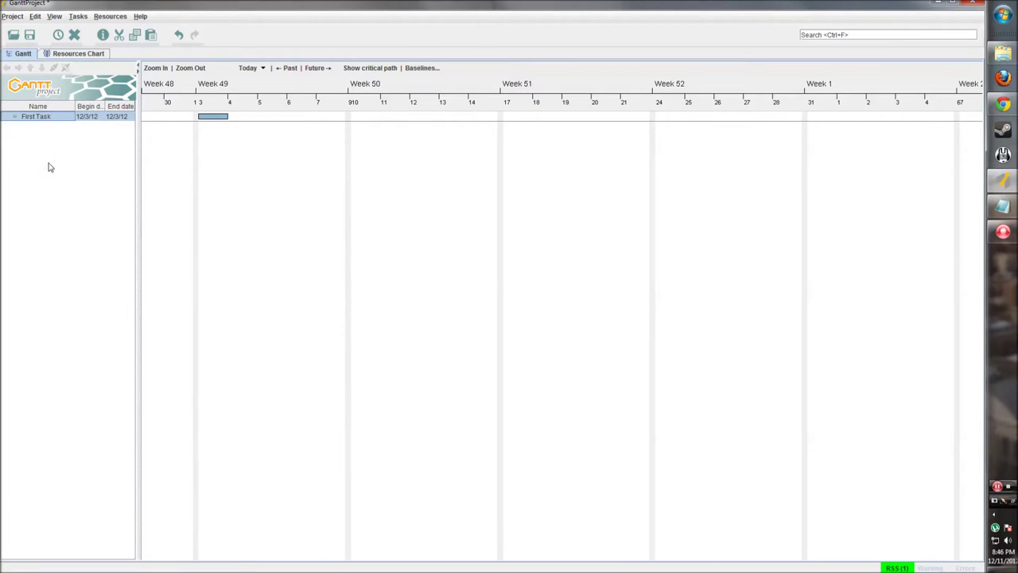
{"action": "left_click_drag", "start_coordinate": [136, 138], "coordinate": [149, 138]}
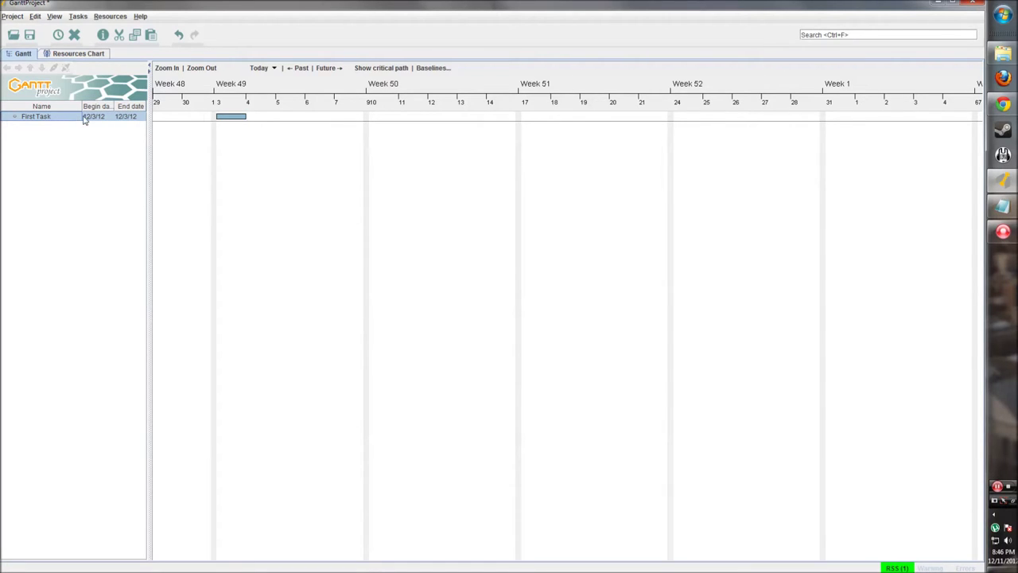
Stretch First Task's bar to end on 12/7/12 and drag its progress to 50%
{"action": "left_click", "coordinate": [237, 138]}
{"action": "left_click_drag", "start_coordinate": [237, 138], "coordinate": [289, 151]}
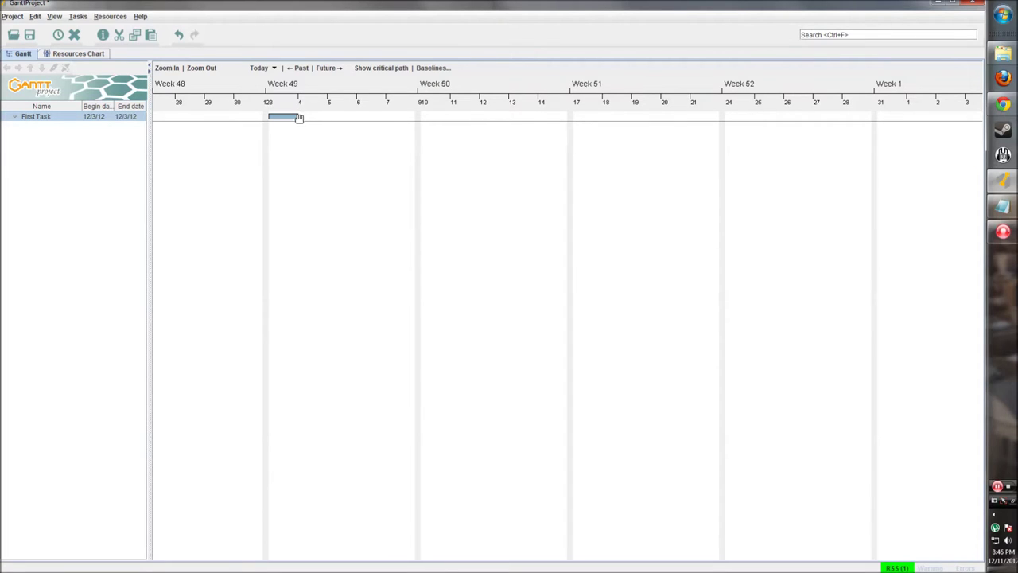
{"action": "left_click_drag", "start_coordinate": [298, 118], "coordinate": [424, 118]}
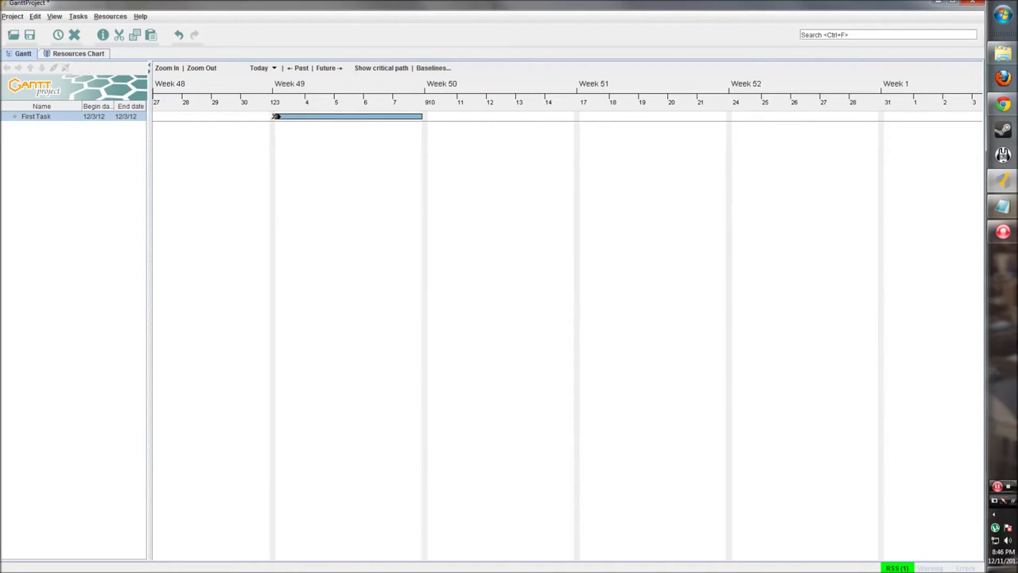
{"action": "mouse_move", "coordinate": [276, 116]}
{"action": "left_mouse_down"}
{"action": "mouse_move", "coordinate": [358, 116]}
{"action": "mouse_move", "coordinate": [347, 118]}
{"action": "left_mouse_up"}
Bring up context menus on First Task and its bar, then close them unused
{"action": "right_click", "coordinate": [77, 121]}
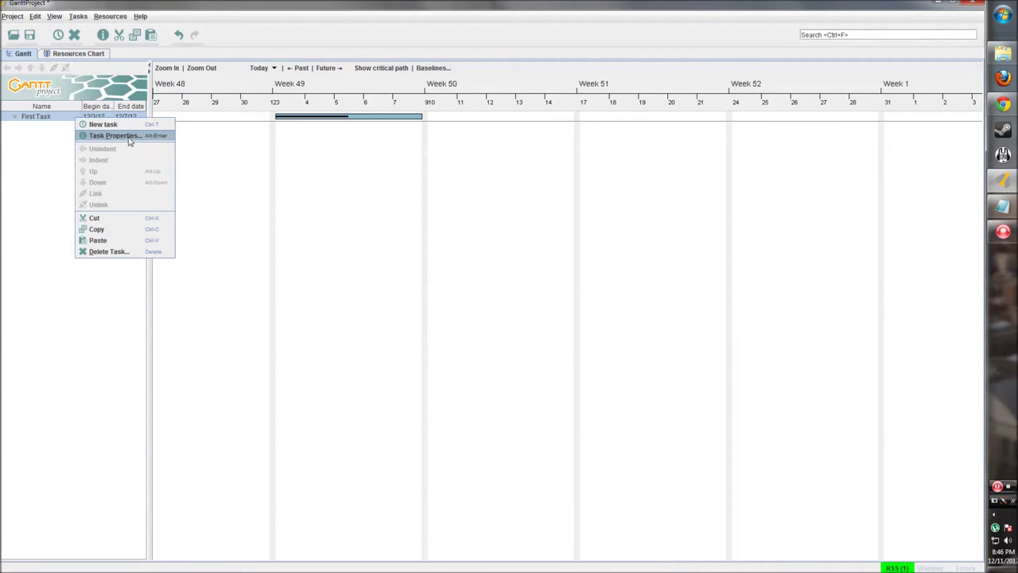
{"action": "right_click", "coordinate": [323, 108]}
{"action": "right_click", "coordinate": [307, 117]}
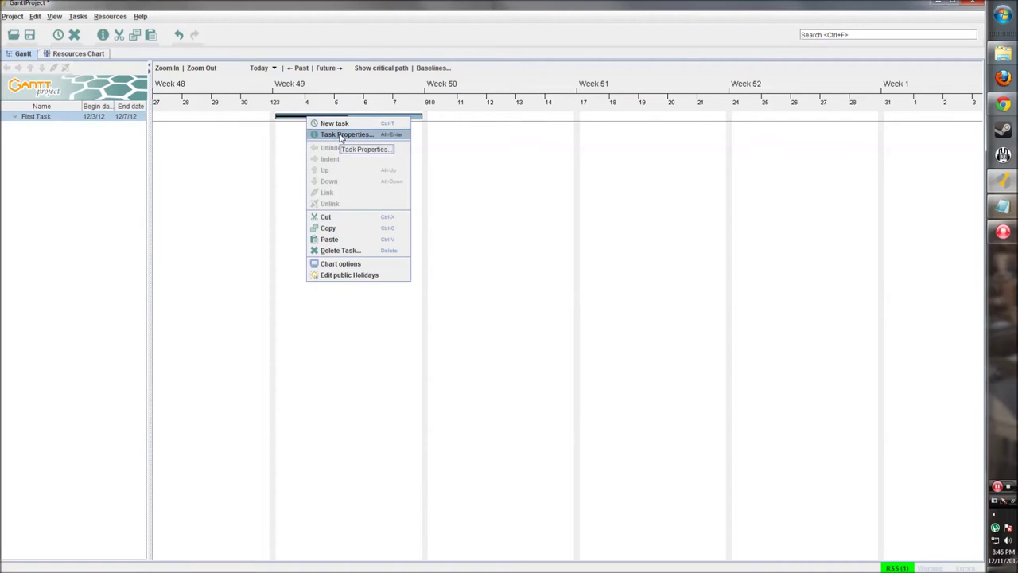
{"action": "left_click", "coordinate": [41, 141]}
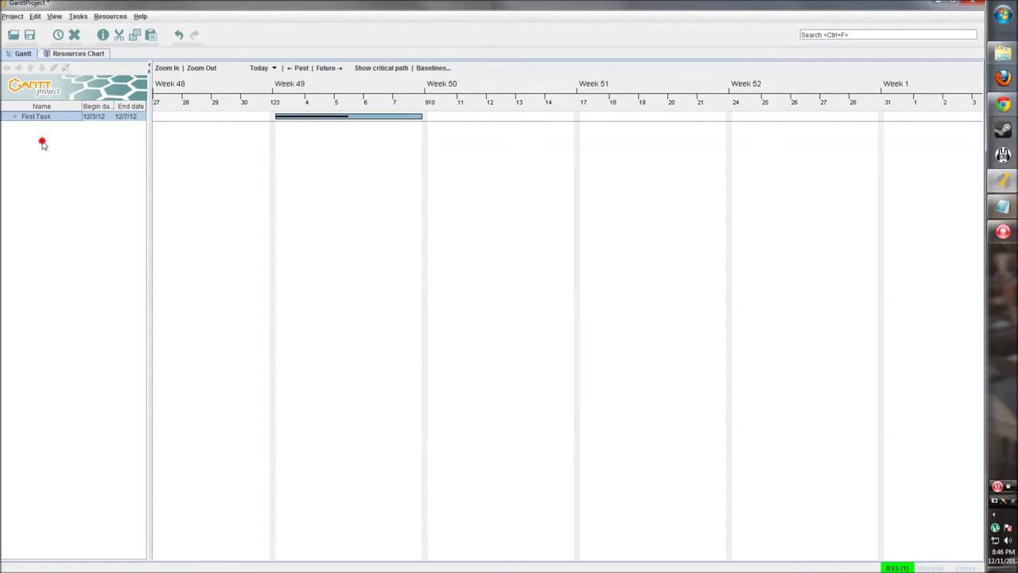
Open First Task's properties and toggle Milestone on, then back off
{"action": "left_click", "coordinate": [103, 35]}
{"action": "left_click_drag", "start_coordinate": [367, 156], "coordinate": [326, 157]}
{"action": "left_click", "coordinate": [317, 188]}
{"action": "left_click", "coordinate": [332, 194]}
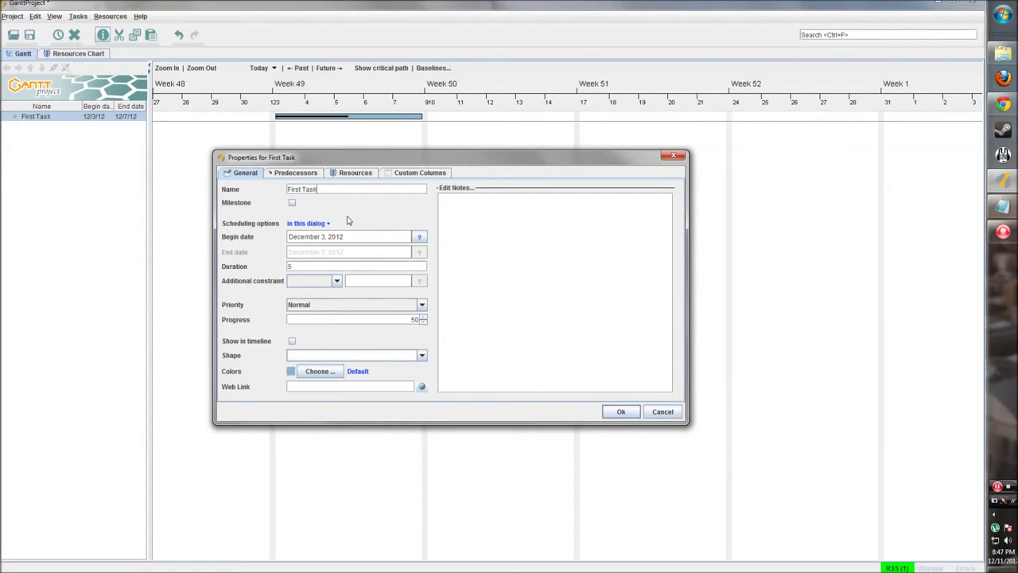
{"action": "left_click", "coordinate": [292, 203]}
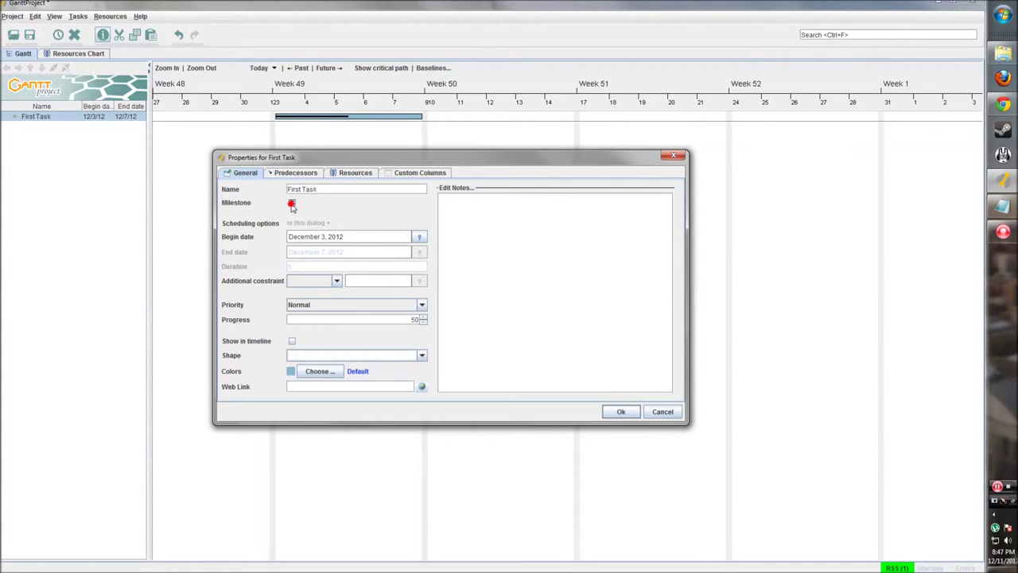
{"action": "left_click", "coordinate": [292, 203]}
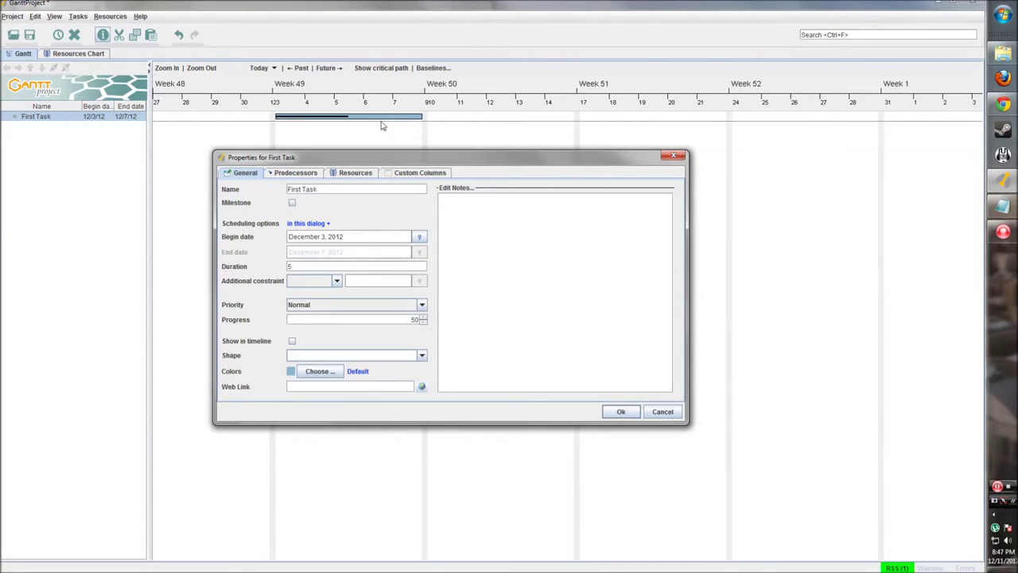
Set an Earliest begin additional constraint, then clear it again
{"action": "left_click", "coordinate": [333, 283]}
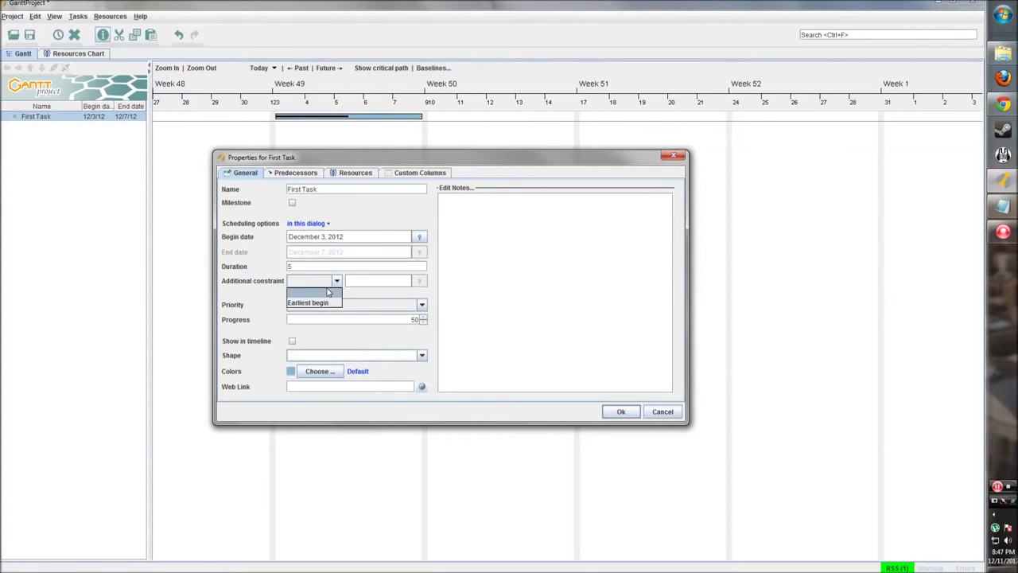
{"action": "left_click", "coordinate": [326, 303]}
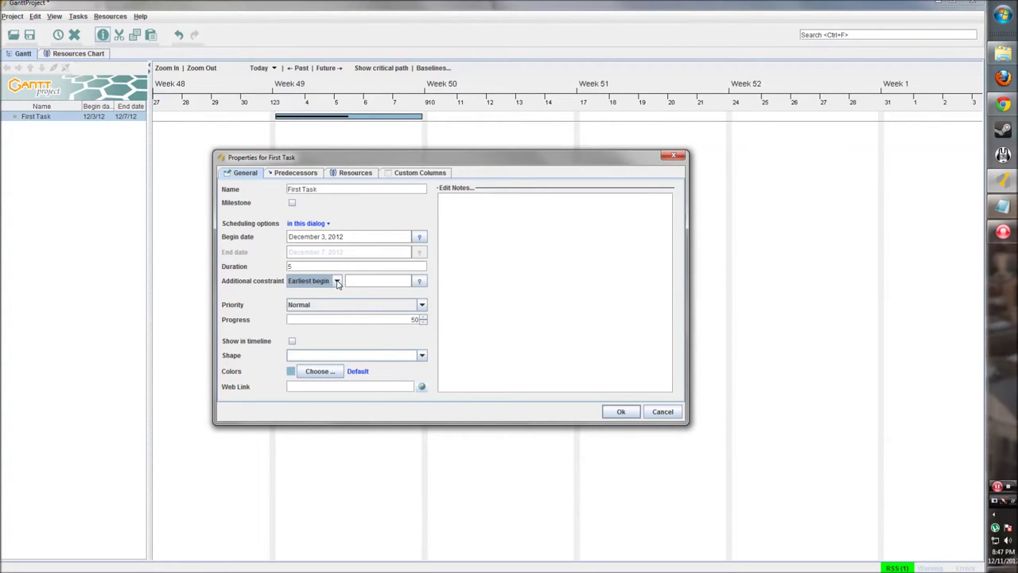
{"action": "left_click", "coordinate": [406, 281]}
{"action": "left_click", "coordinate": [329, 281]}
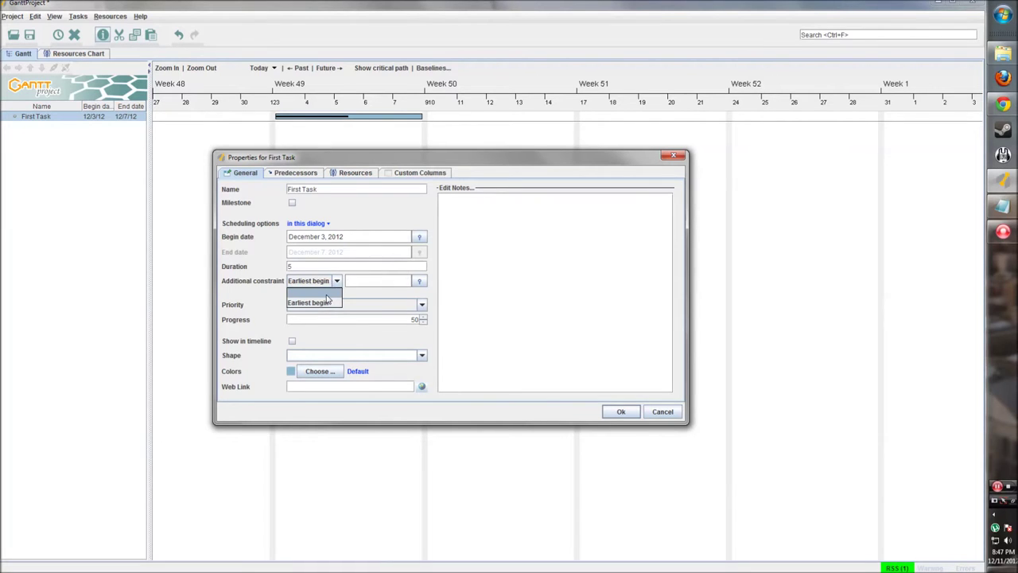
{"action": "left_click", "coordinate": [326, 294]}
Change the task priority to Lowest, then back to Normal
{"action": "left_click", "coordinate": [422, 305]}
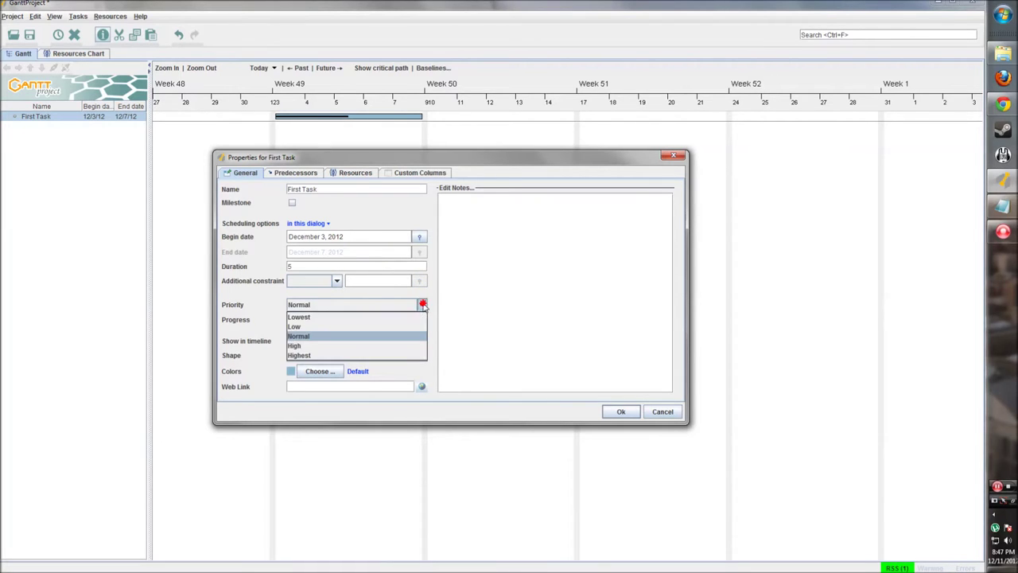
{"action": "left_click", "coordinate": [347, 337]}
{"action": "left_click", "coordinate": [362, 308]}
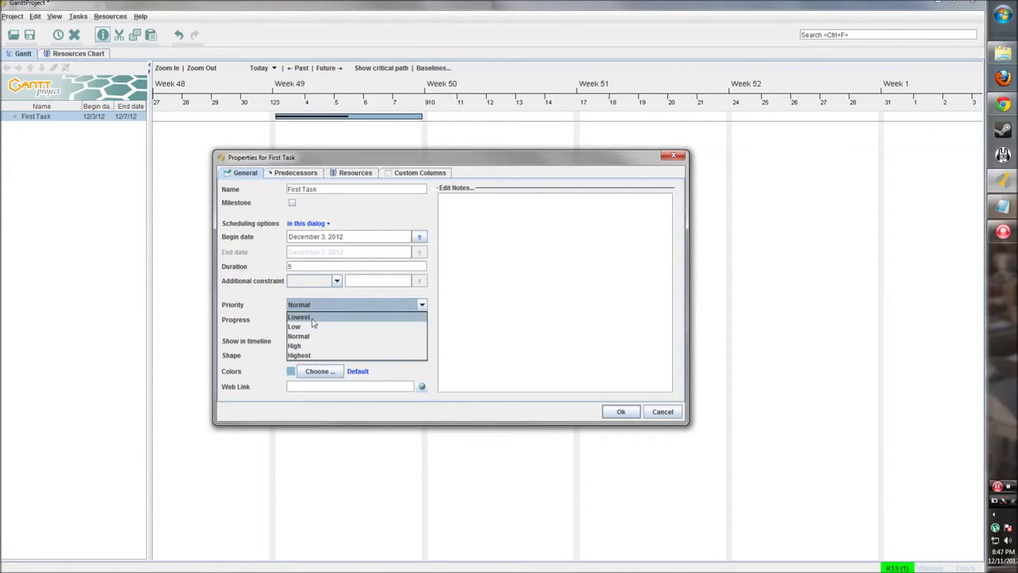
{"action": "left_click", "coordinate": [319, 317]}
{"action": "left_click", "coordinate": [326, 305]}
{"action": "left_click", "coordinate": [319, 336]}
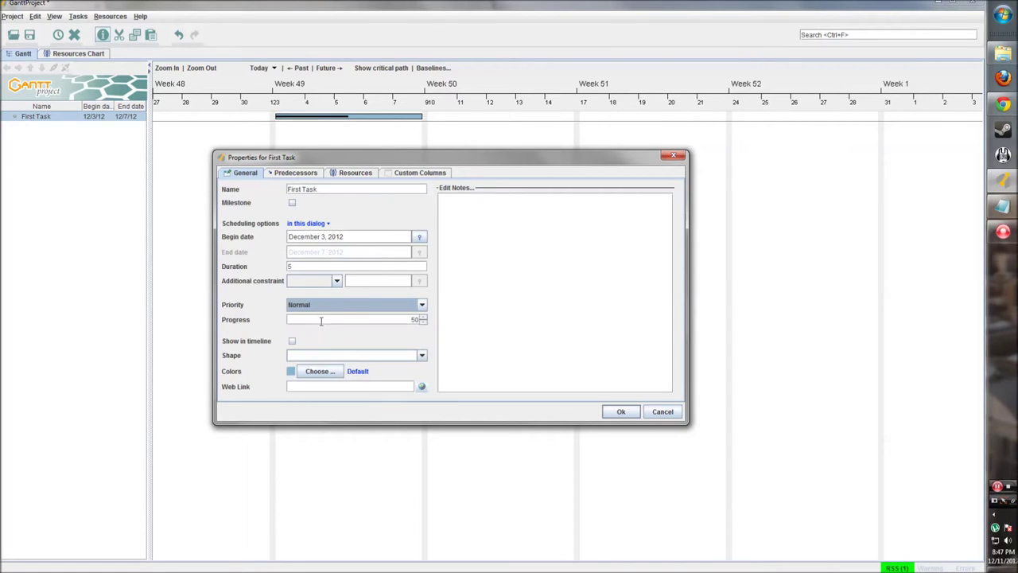
{"action": "left_click", "coordinate": [419, 318]}
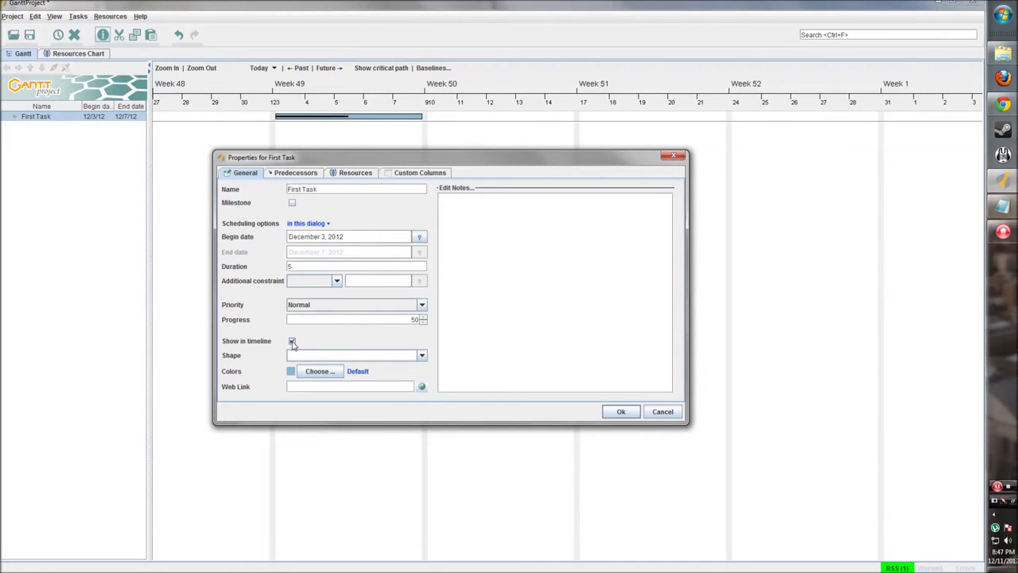
Turn on Show in timeline for First Task
{"action": "left_click", "coordinate": [291, 340]}
{"action": "left_click", "coordinate": [421, 355]}
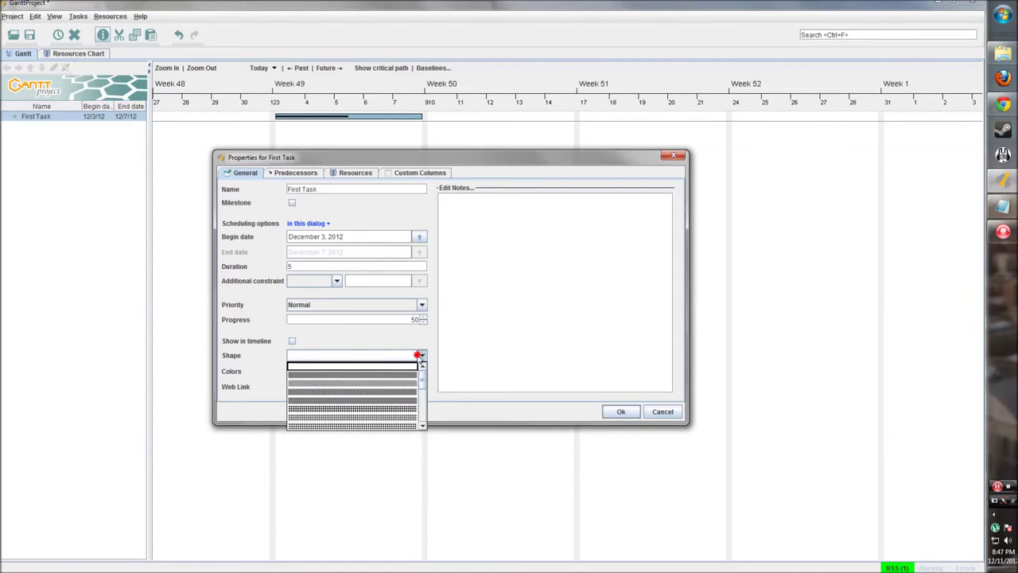
{"action": "mouse_move", "coordinate": [422, 385]}
{"action": "left_mouse_down"}
{"action": "mouse_move", "coordinate": [424, 413]}
{"action": "mouse_move", "coordinate": [422, 374]}
{"action": "mouse_move", "coordinate": [420, 419]}
{"action": "mouse_move", "coordinate": [423, 368]}
{"action": "left_mouse_up"}
{"action": "left_click", "coordinate": [351, 340]}
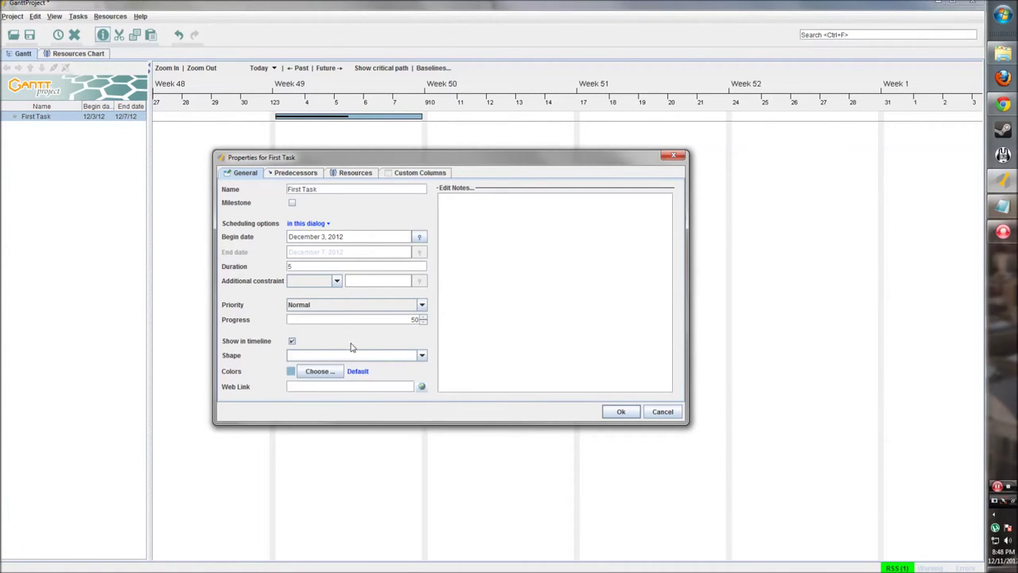
Pick a red swatch as First Task's colour and confirm it
{"action": "left_click", "coordinate": [315, 371]}
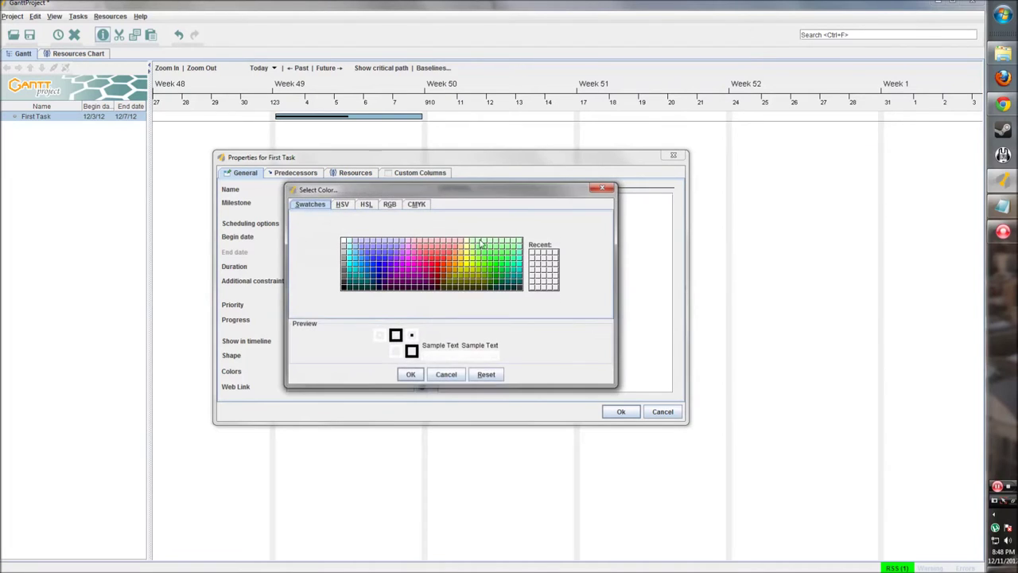
{"action": "left_click", "coordinate": [343, 204]}
{"action": "left_click", "coordinate": [368, 205]}
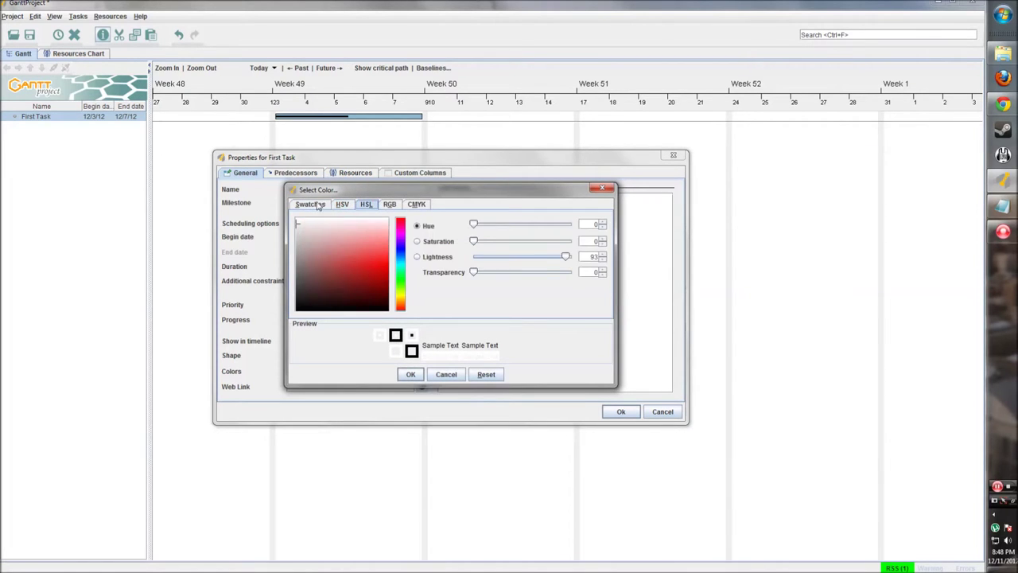
{"action": "left_click", "coordinate": [317, 205]}
{"action": "left_click_drag", "start_coordinate": [365, 192], "coordinate": [396, 229]}
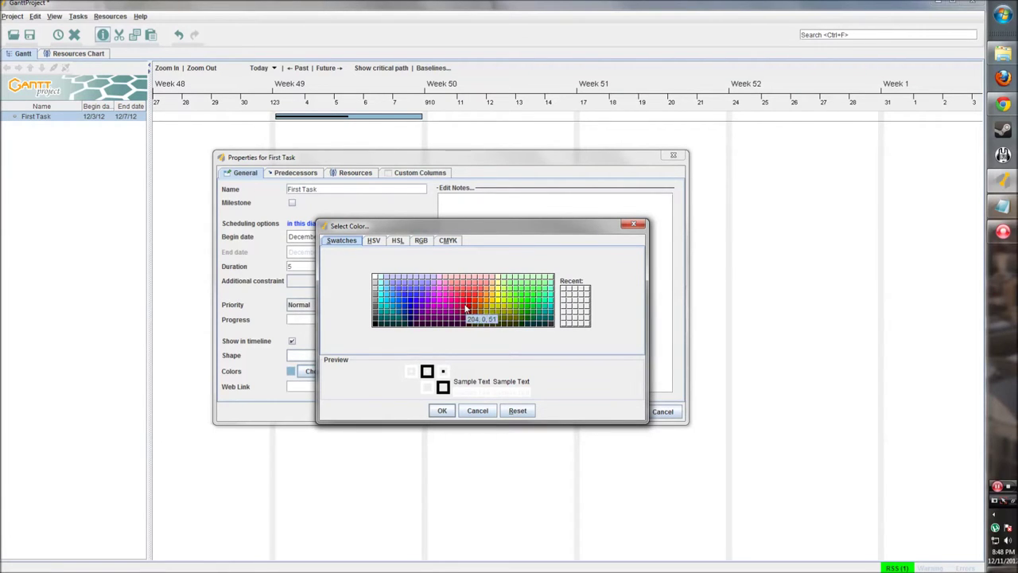
{"action": "left_click", "coordinate": [473, 306]}
{"action": "left_click", "coordinate": [442, 411]}
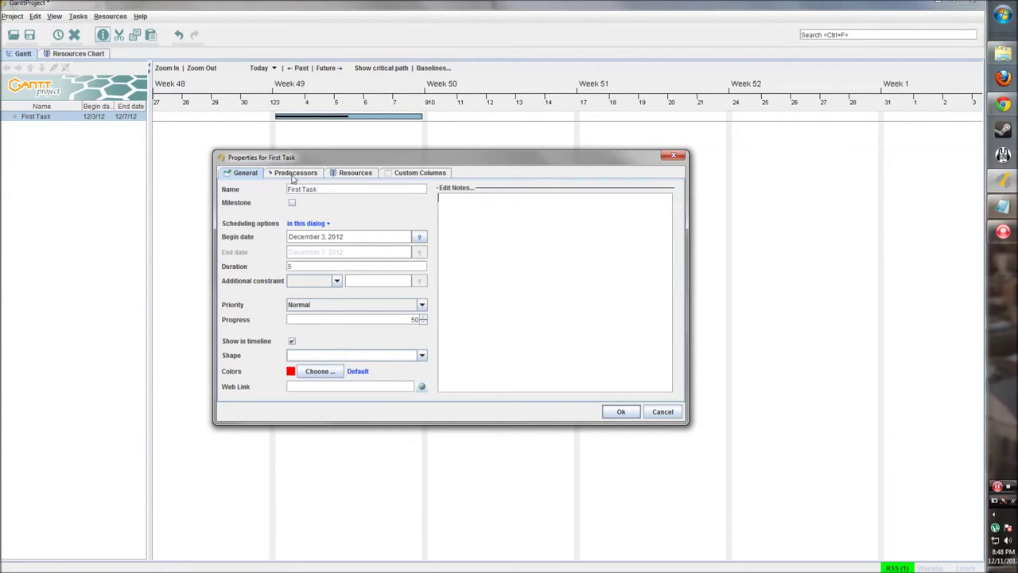
Look through the Predecessors, Resources and Custom Columns tabs, then open Manage columns
{"action": "left_click", "coordinate": [294, 175]}
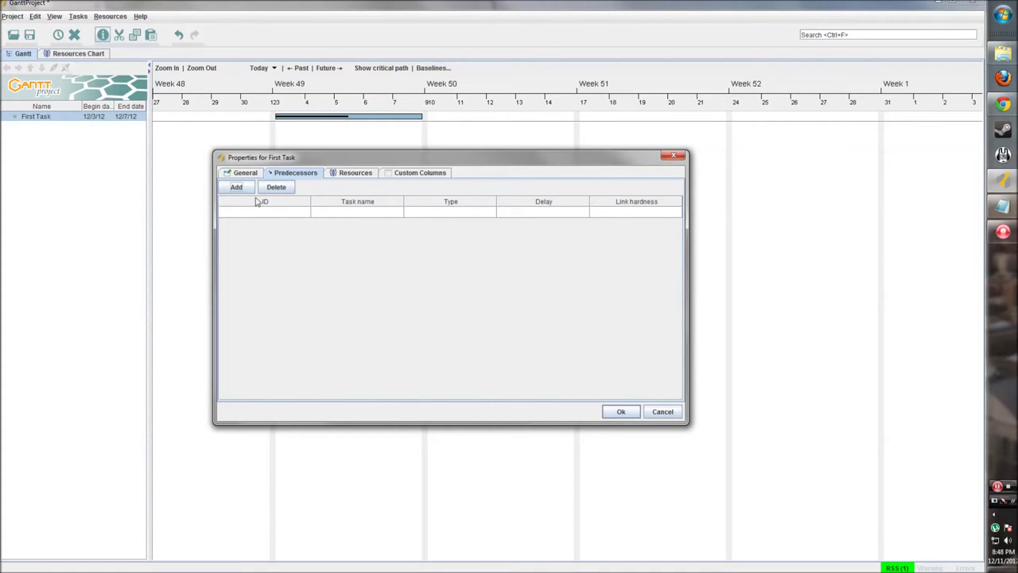
{"action": "left_click_drag", "start_coordinate": [309, 163], "coordinate": [320, 175]}
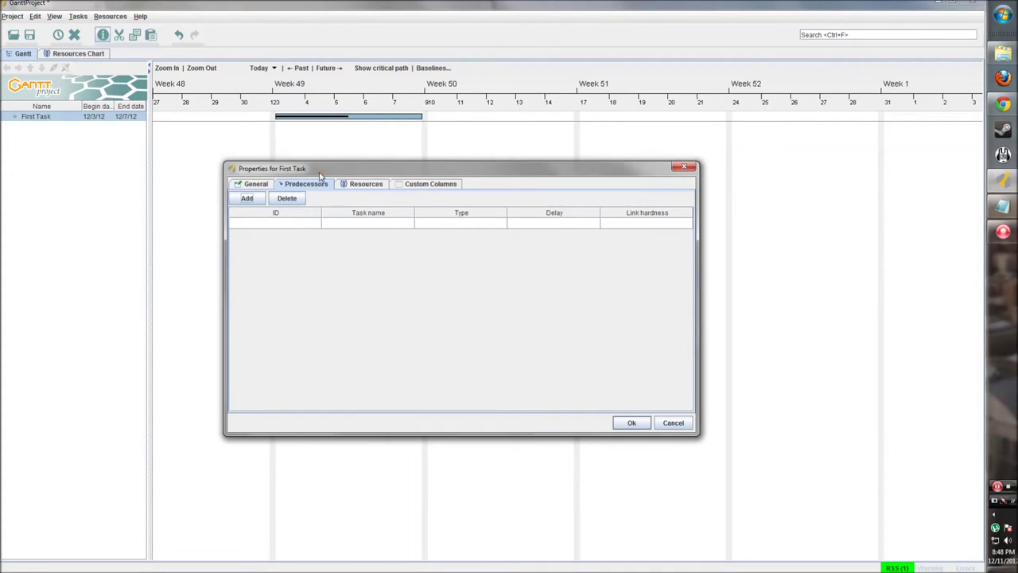
{"action": "left_click", "coordinate": [360, 186]}
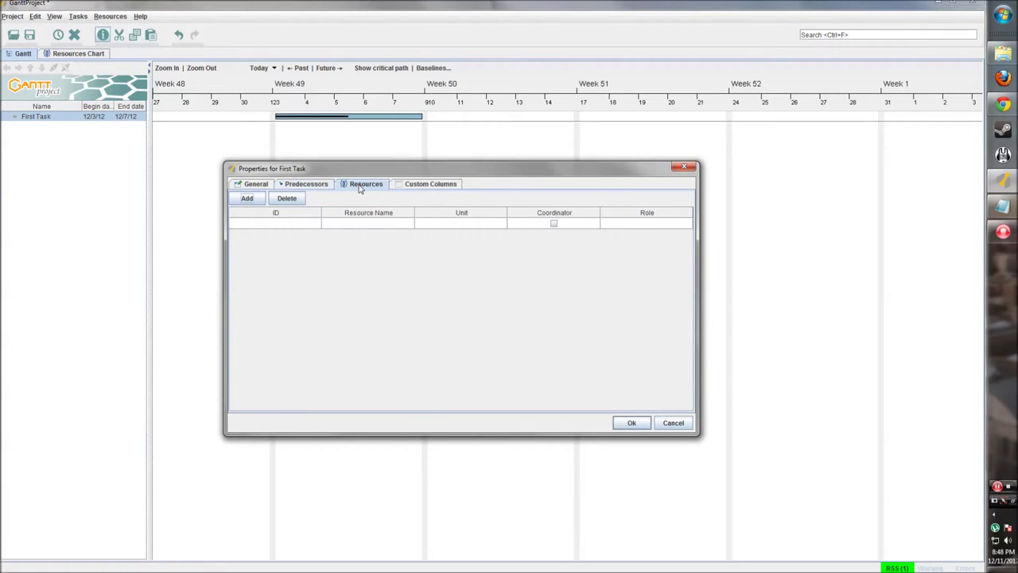
{"action": "left_click", "coordinate": [428, 184]}
{"action": "left_click", "coordinate": [282, 200]}
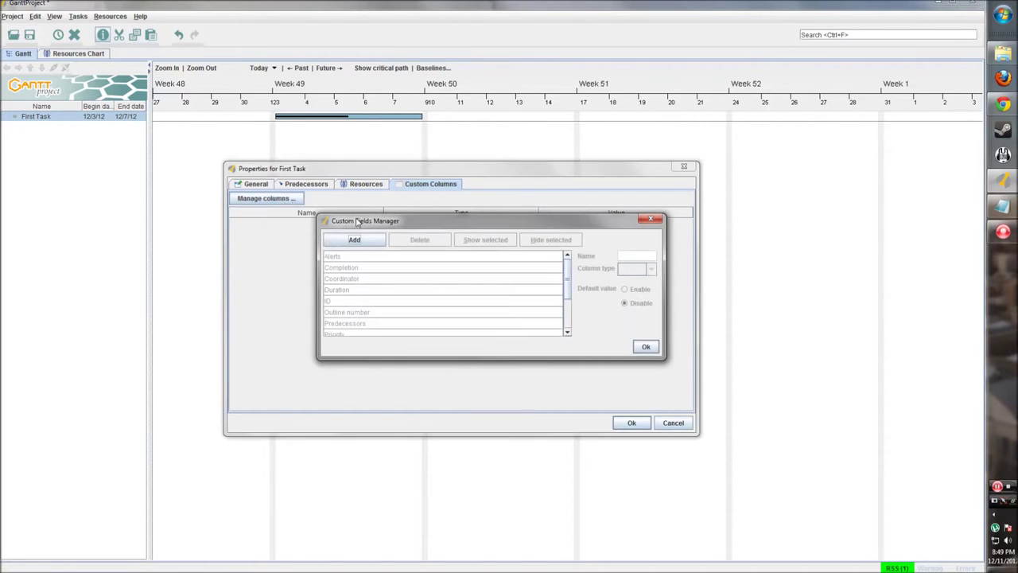
Add column 'Needs Approval' of type Boolean with default value enabled and set to True
{"action": "scroll", "coordinate": [446, 260], "scroll_direction": "down", "scroll_amount": 2}
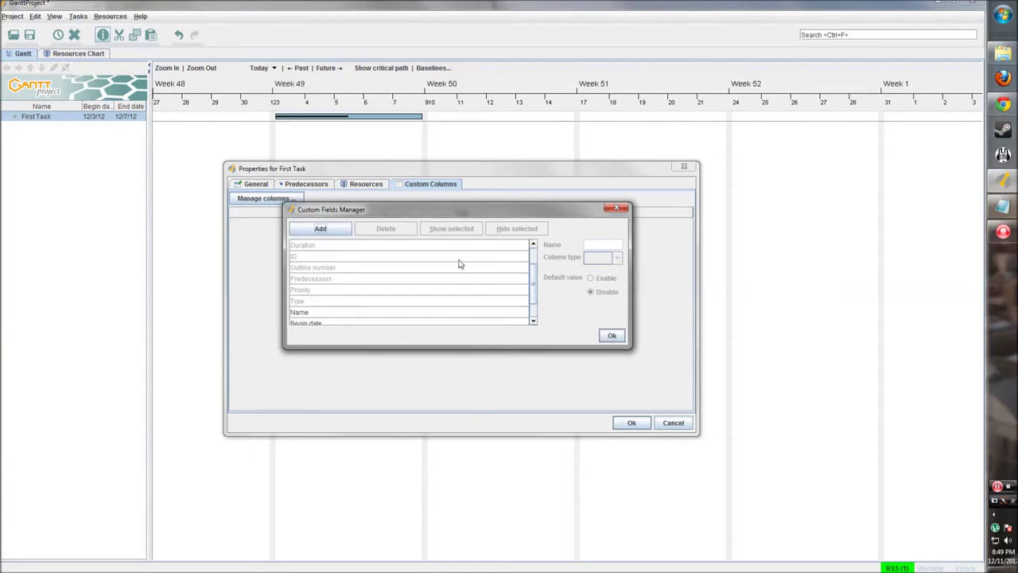
{"action": "scroll", "coordinate": [462, 265], "scroll_direction": "down", "scroll_amount": 1}
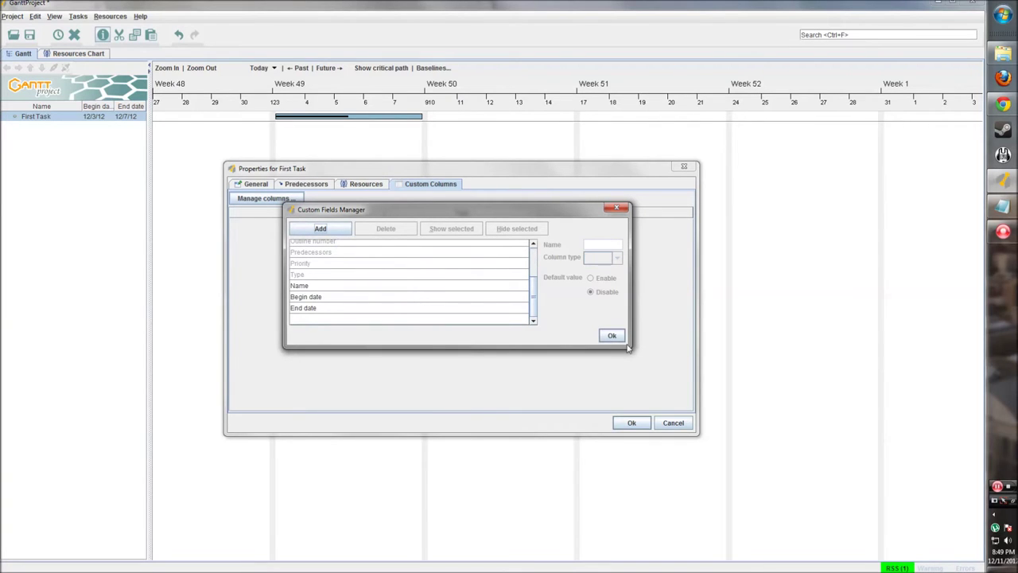
{"action": "left_click_drag", "start_coordinate": [630, 347], "coordinate": [678, 427]}
{"action": "left_click", "coordinate": [333, 234]}
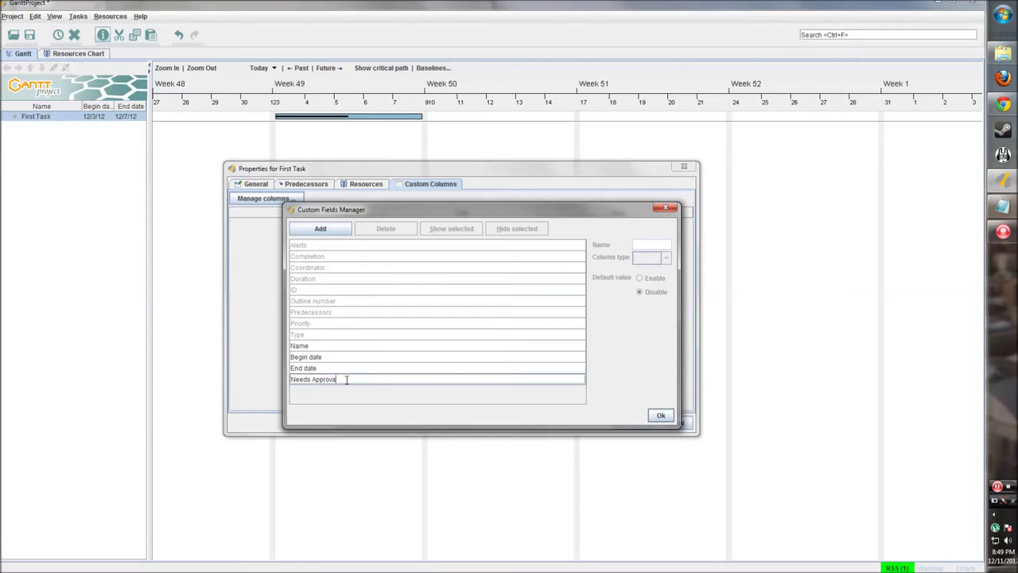
{"action": "left_click", "coordinate": [353, 379]}
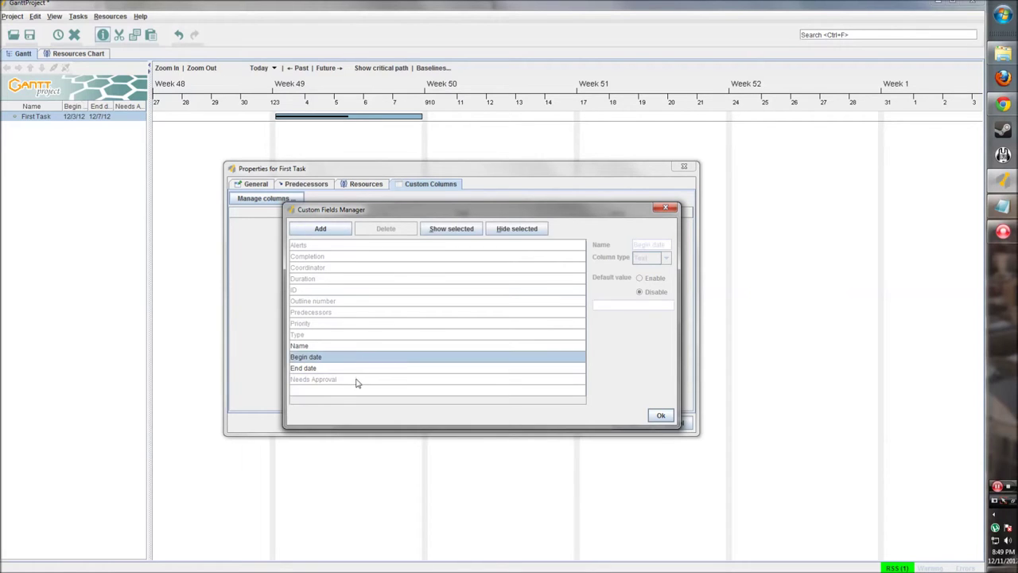
{"action": "left_click", "coordinate": [665, 258]}
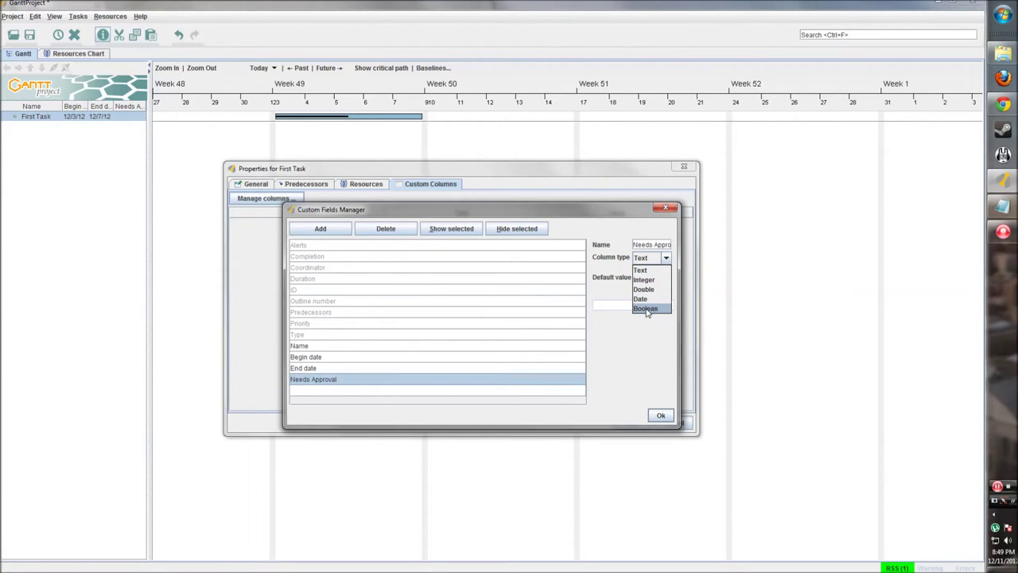
{"action": "left_click", "coordinate": [645, 310]}
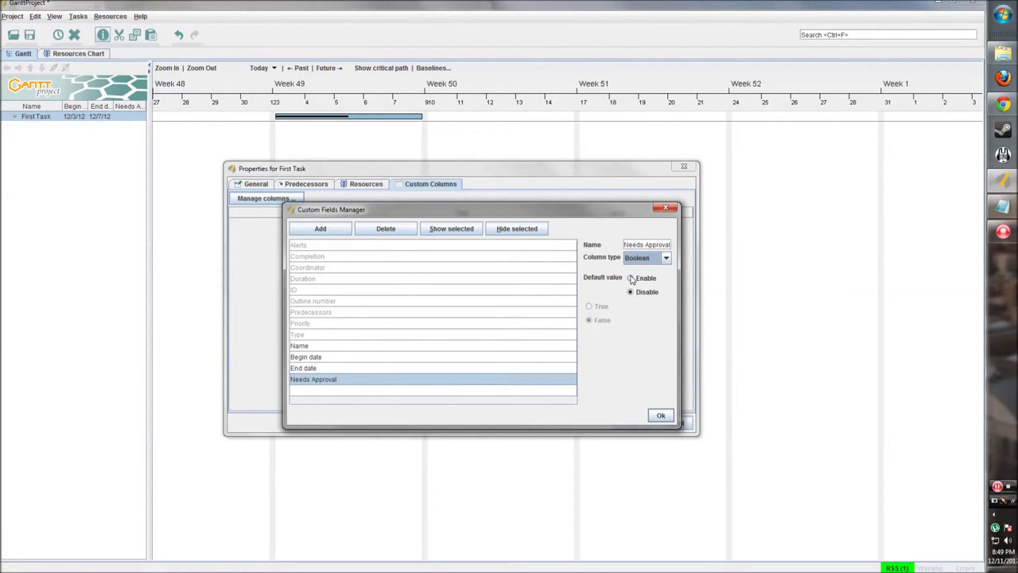
{"action": "left_click", "coordinate": [630, 278]}
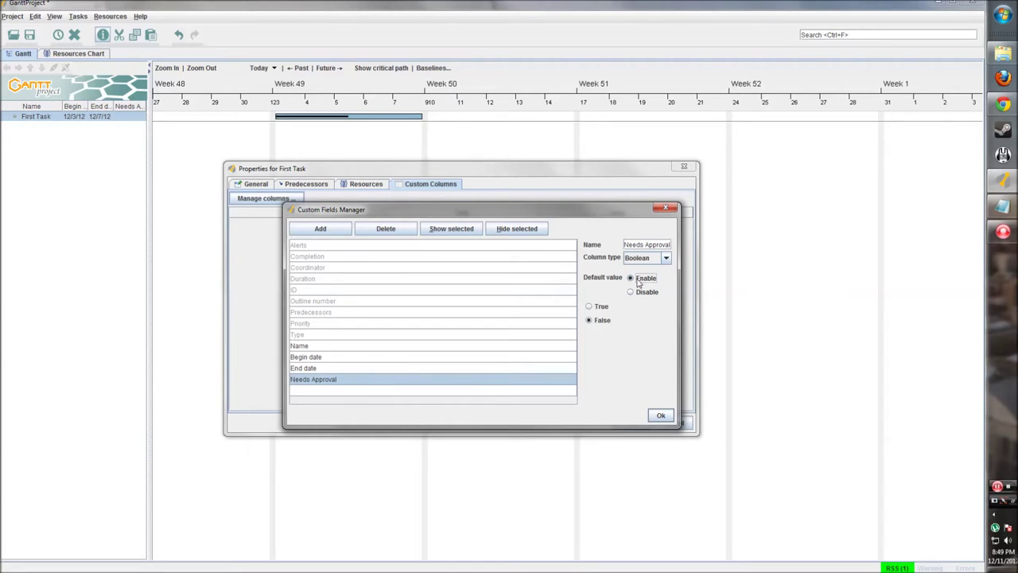
{"action": "left_click", "coordinate": [590, 307]}
{"action": "left_click", "coordinate": [661, 416]}
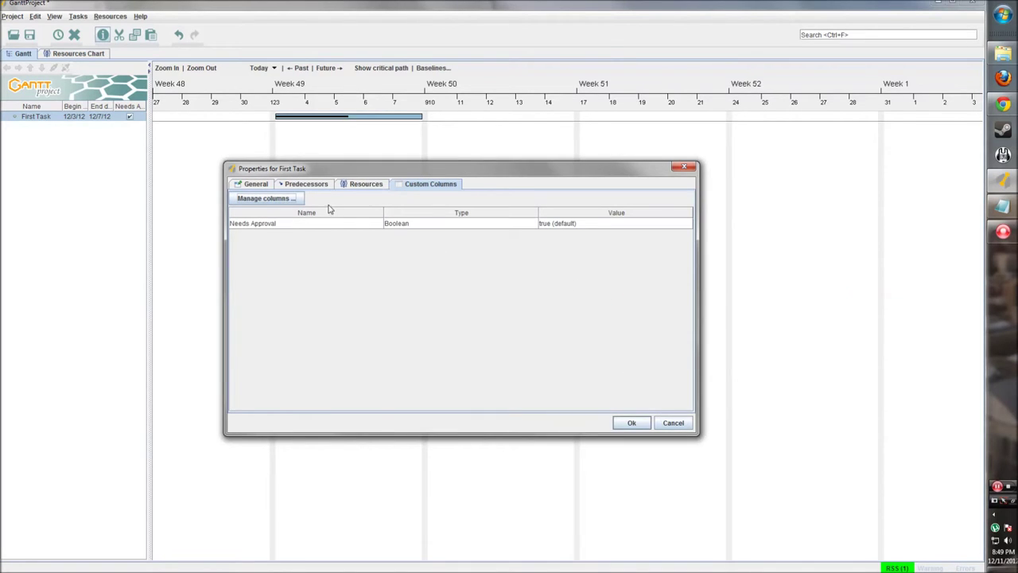
Review the properties tabs and apply First Task's changes with Ok, turning its bar red
{"action": "left_click", "coordinate": [256, 185]}
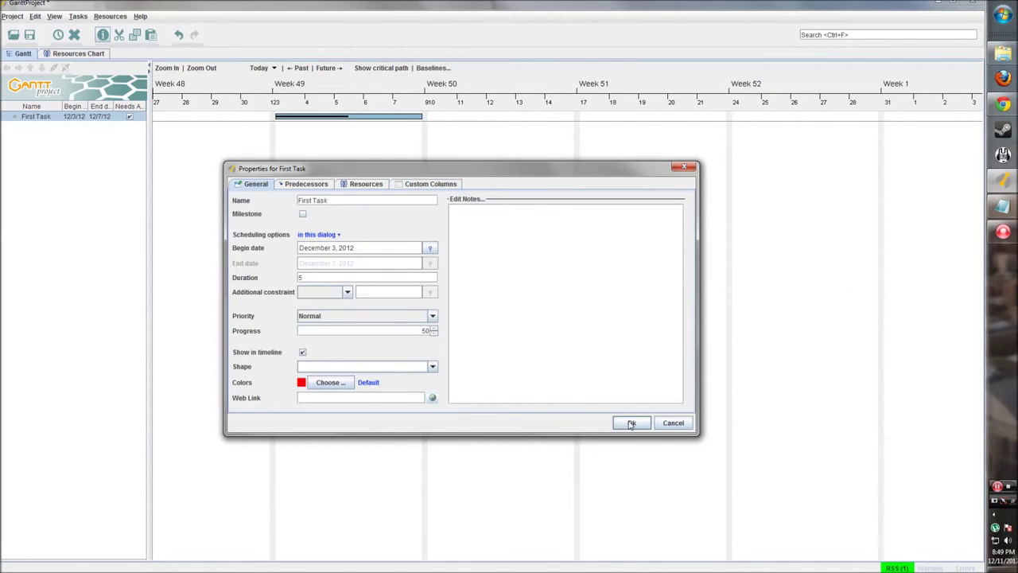
{"action": "mouse_move", "coordinate": [631, 424]}
{"action": "left_mouse_down"}
{"action": "mouse_move", "coordinate": [466, 412]}
{"action": "mouse_move", "coordinate": [371, 333]}
{"action": "mouse_move", "coordinate": [306, 187]}
{"action": "left_mouse_up"}
{"action": "left_click", "coordinate": [305, 184]}
{"action": "left_click", "coordinate": [366, 184]}
{"action": "left_click", "coordinate": [430, 184]}
{"action": "left_click", "coordinate": [256, 184]}
{"action": "left_click", "coordinate": [632, 423]}
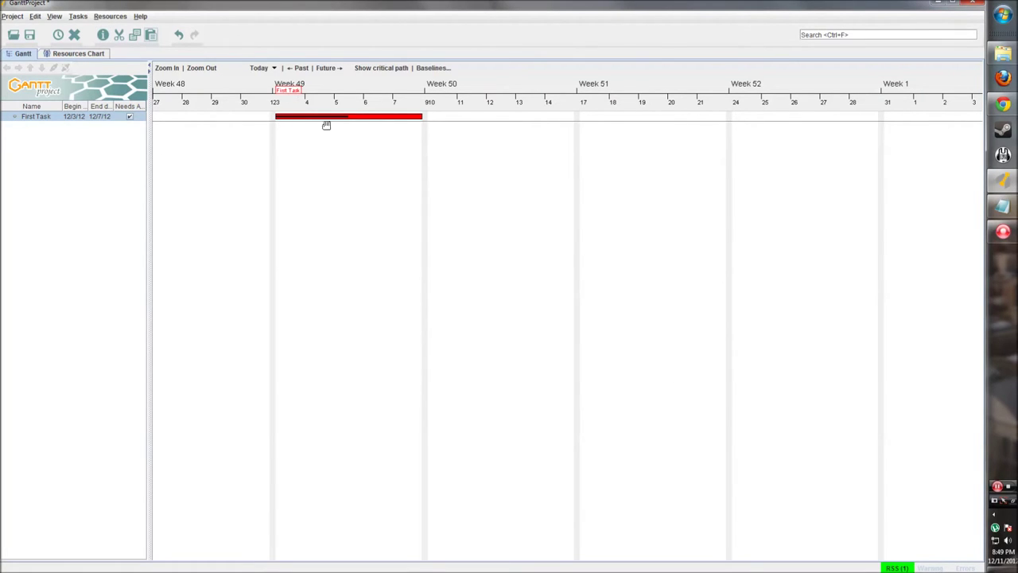
Extend First Task's bar to end on 12/11/12, into Week 50
{"action": "left_click", "coordinate": [348, 136]}
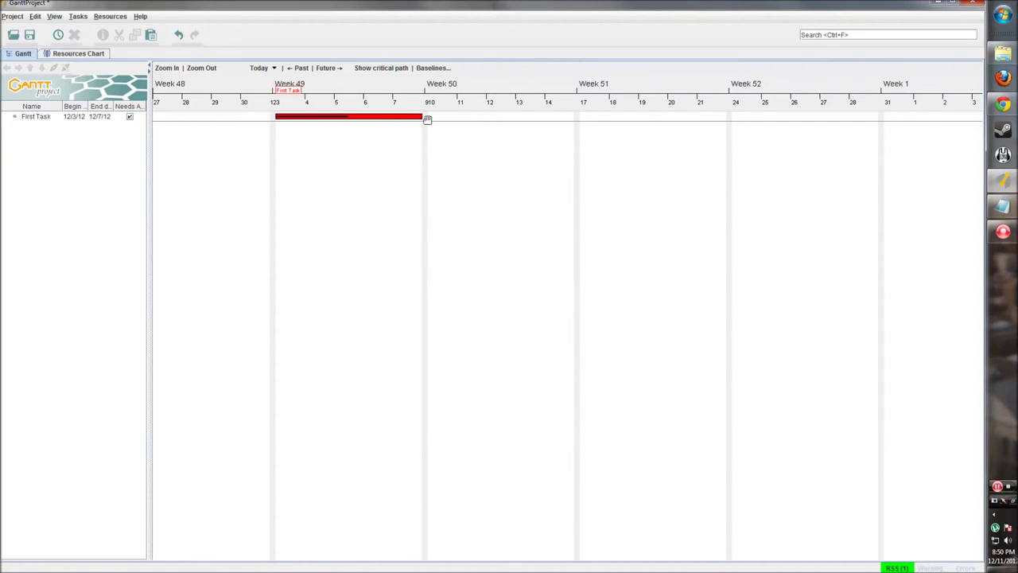
{"action": "mouse_move", "coordinate": [423, 117]}
{"action": "left_mouse_down"}
{"action": "mouse_move", "coordinate": [561, 117]}
{"action": "mouse_move", "coordinate": [490, 115]}
{"action": "left_mouse_up"}
{"action": "left_click", "coordinate": [56, 143]}
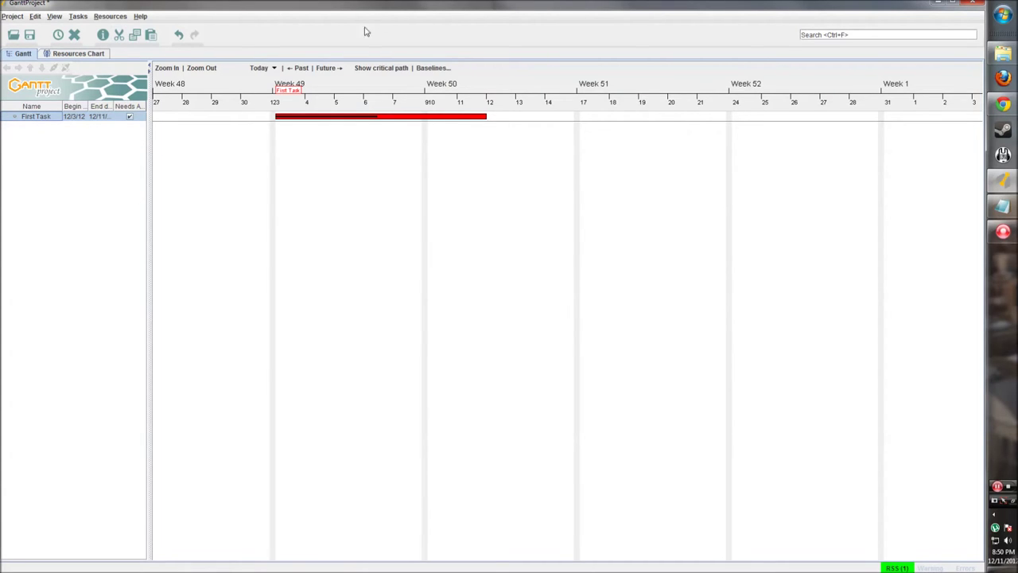
In the Resources Chart, start a new resource and open its details form
{"action": "left_click", "coordinate": [98, 56]}
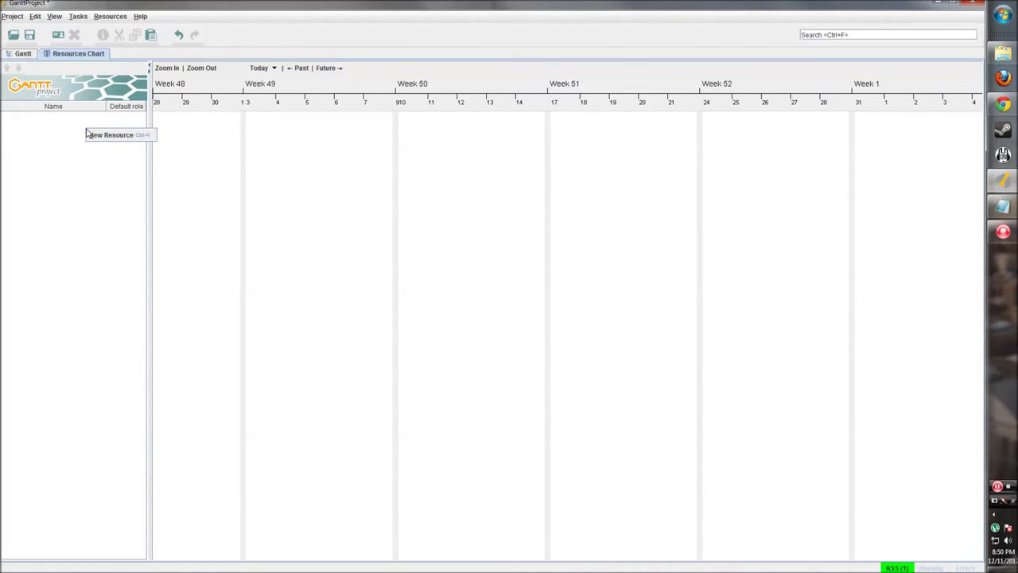
{"action": "right_click", "coordinate": [42, 134]}
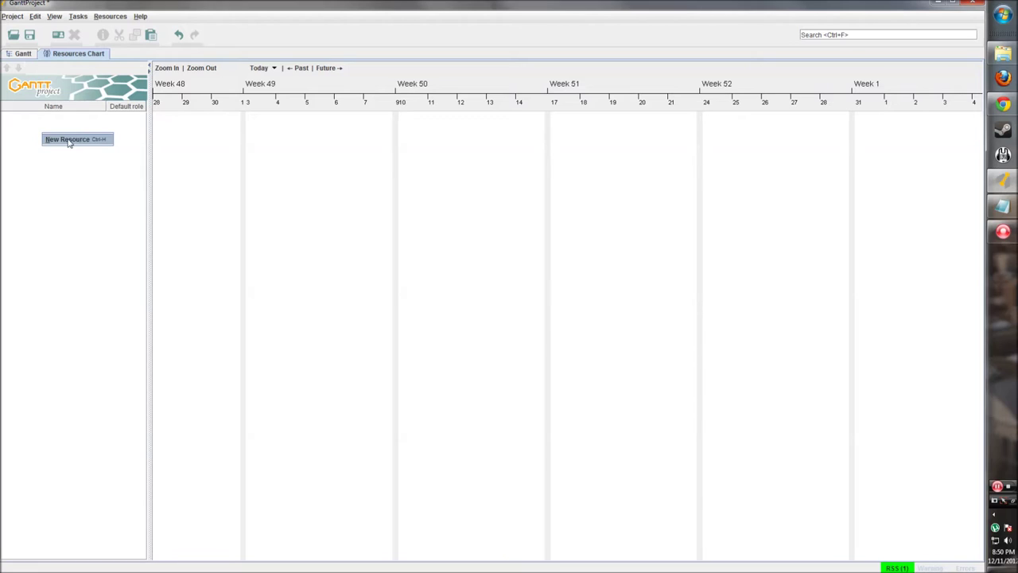
{"action": "left_click", "coordinate": [71, 191]}
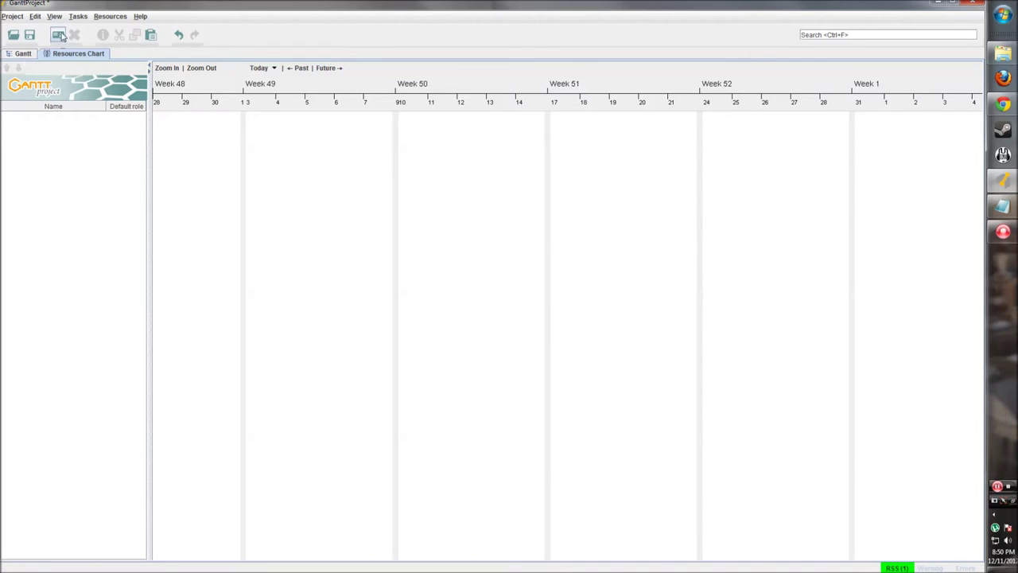
{"action": "left_click", "coordinate": [58, 34]}
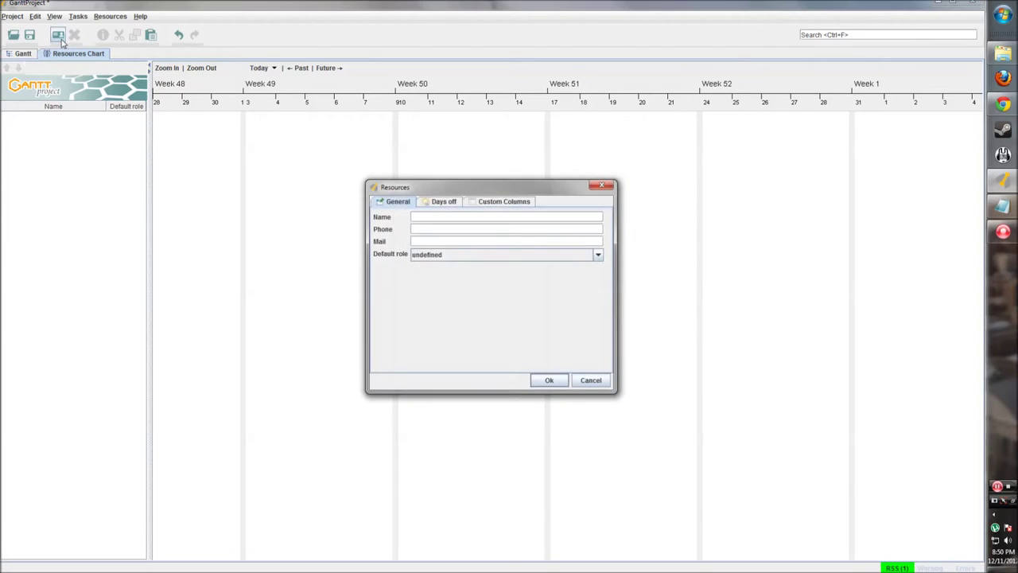
{"action": "left_click_drag", "start_coordinate": [390, 177], "coordinate": [339, 156]}
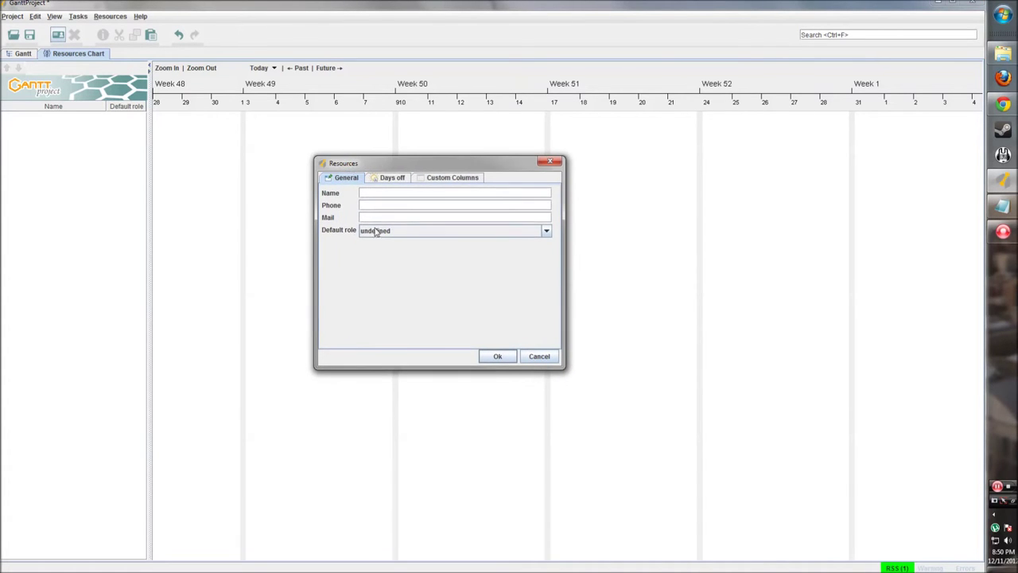
{"action": "left_click_drag", "start_coordinate": [477, 164], "coordinate": [570, 163]}
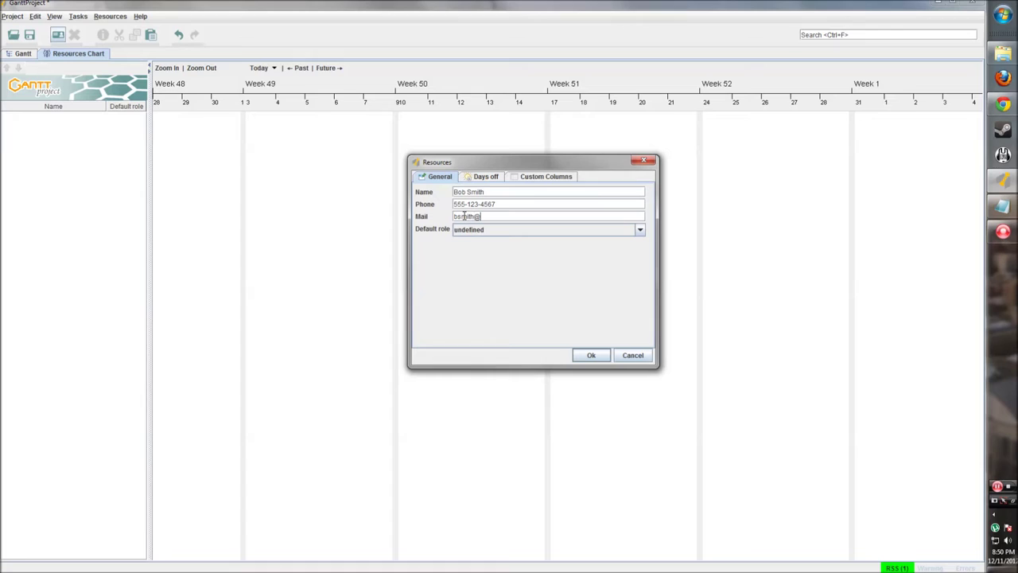
Fill in the resource's name, phone and e-mail, leaving the default role undefined
{"action": "type", "text": "ecompany.com"}
{"action": "left_click", "coordinate": [639, 229]}
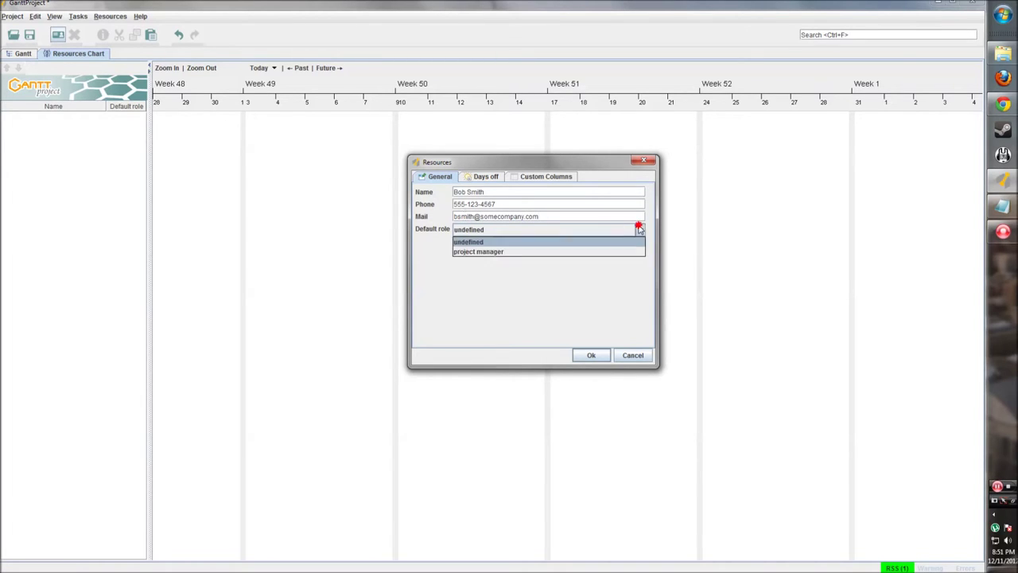
{"action": "left_click", "coordinate": [481, 270]}
{"action": "left_click", "coordinate": [484, 232]}
{"action": "left_click", "coordinate": [488, 242]}
{"action": "left_click", "coordinate": [639, 232]}
{"action": "left_click", "coordinate": [488, 273]}
{"action": "left_click", "coordinate": [496, 233]}
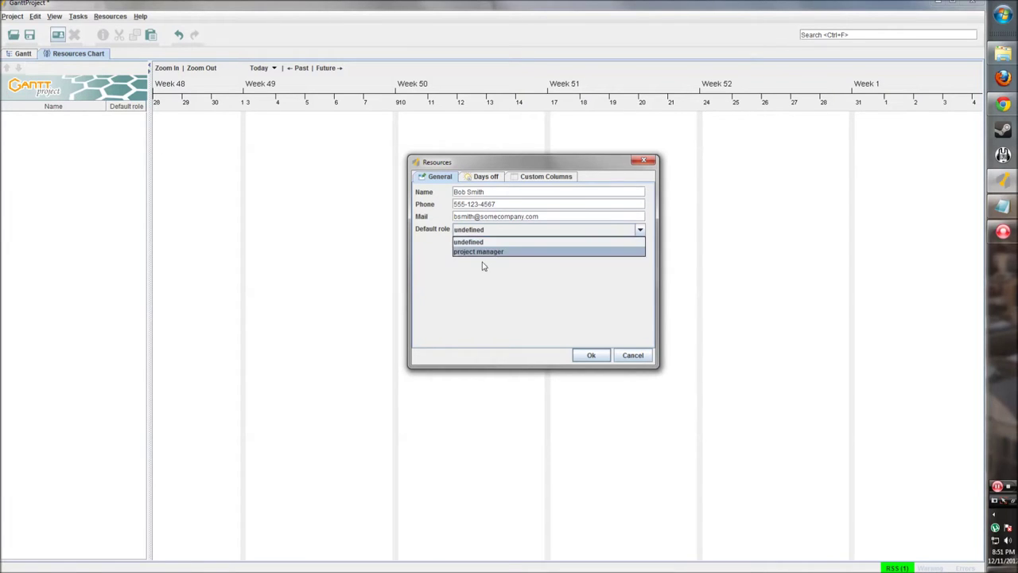
{"action": "left_click", "coordinate": [481, 271]}
{"action": "left_click", "coordinate": [483, 230]}
{"action": "left_click", "coordinate": [478, 242]}
View the resource's Days off settings, then its empty Custom Columns list
{"action": "left_click", "coordinate": [479, 177]}
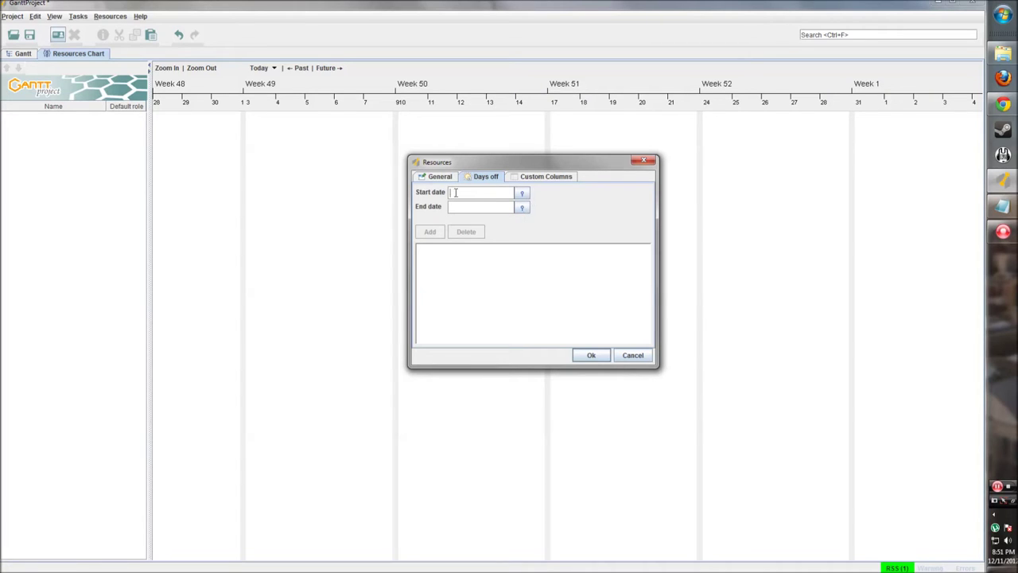
{"action": "left_click", "coordinate": [462, 194]}
{"action": "left_click", "coordinate": [469, 192]}
{"action": "left_click", "coordinate": [520, 179]}
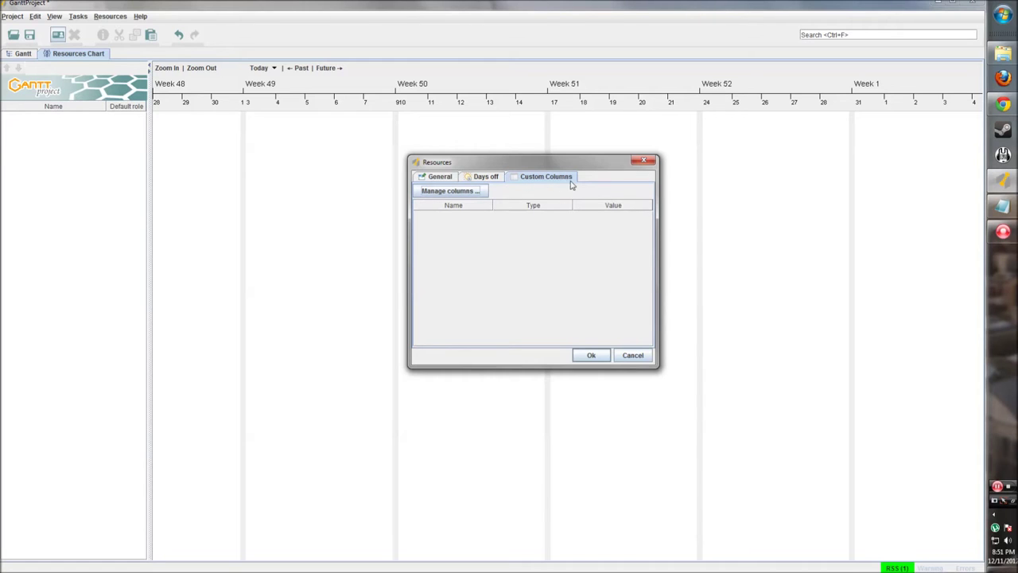
Add a Full Time custom resource column of type Boolean with default value True
{"action": "left_click", "coordinate": [468, 194]}
{"action": "left_click_drag", "start_coordinate": [459, 224], "coordinate": [545, 167]}
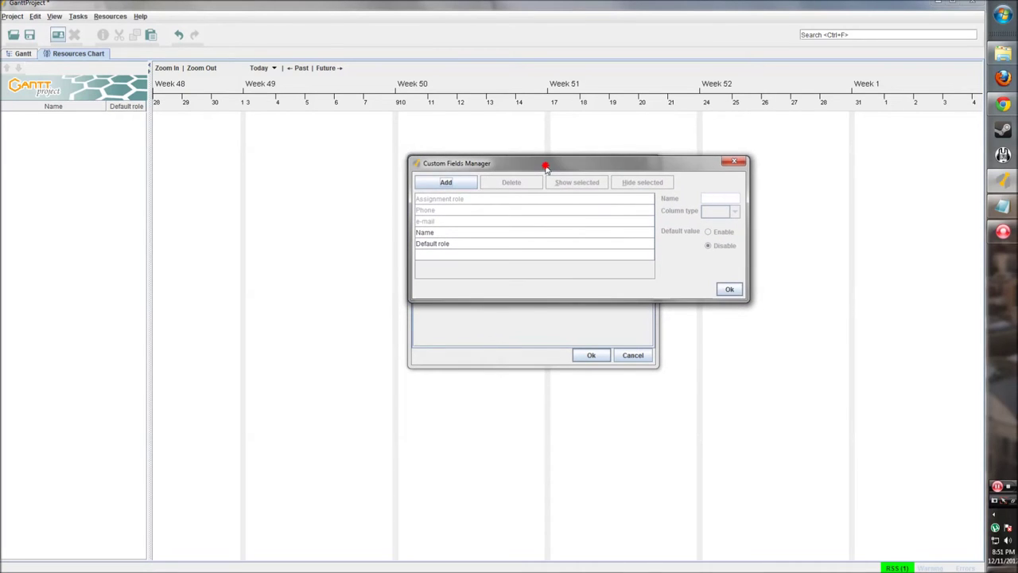
{"action": "left_click", "coordinate": [455, 184]}
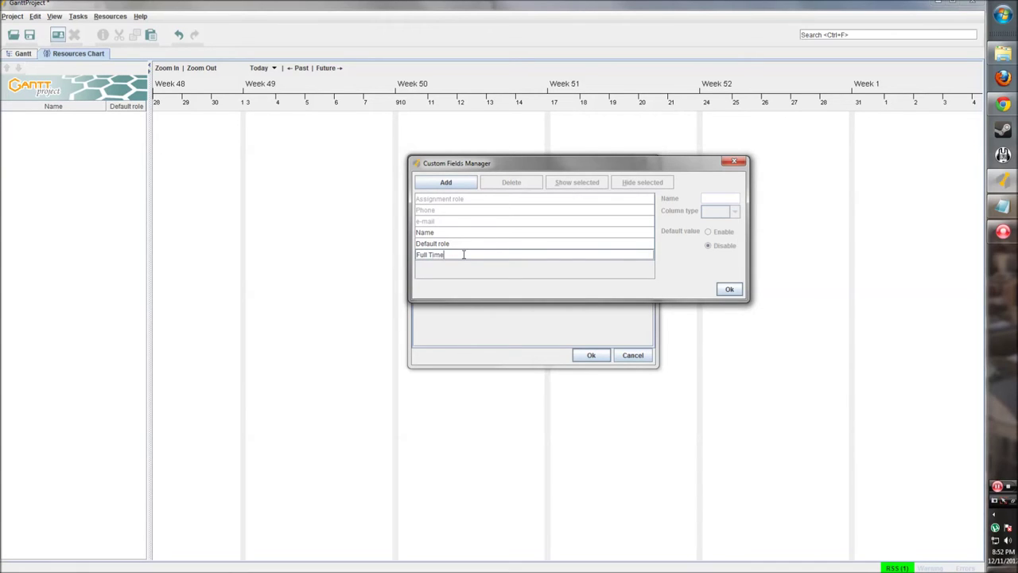
{"action": "left_click", "coordinate": [726, 289]}
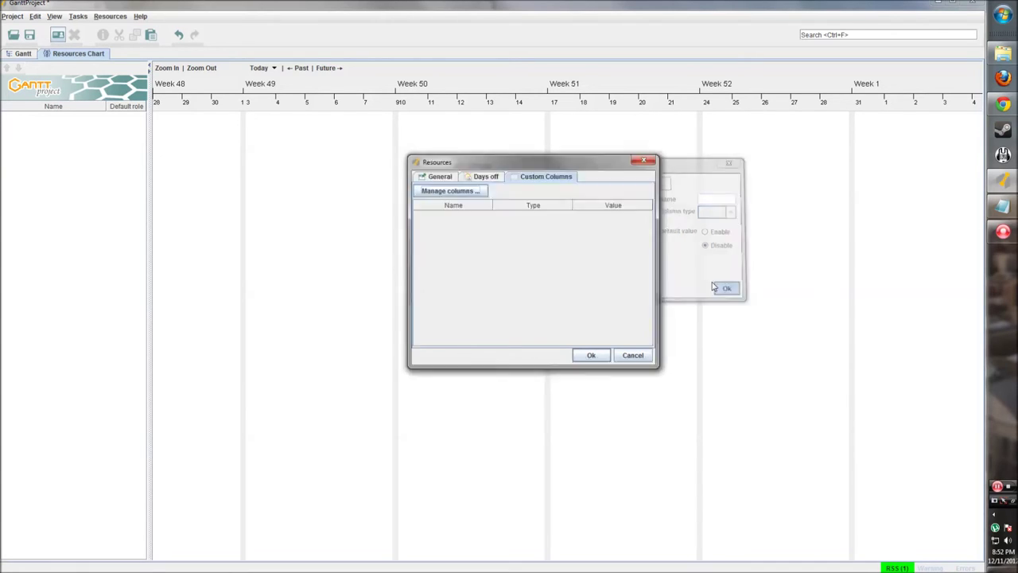
{"action": "left_click", "coordinate": [450, 191]}
{"action": "left_click", "coordinate": [391, 302]}
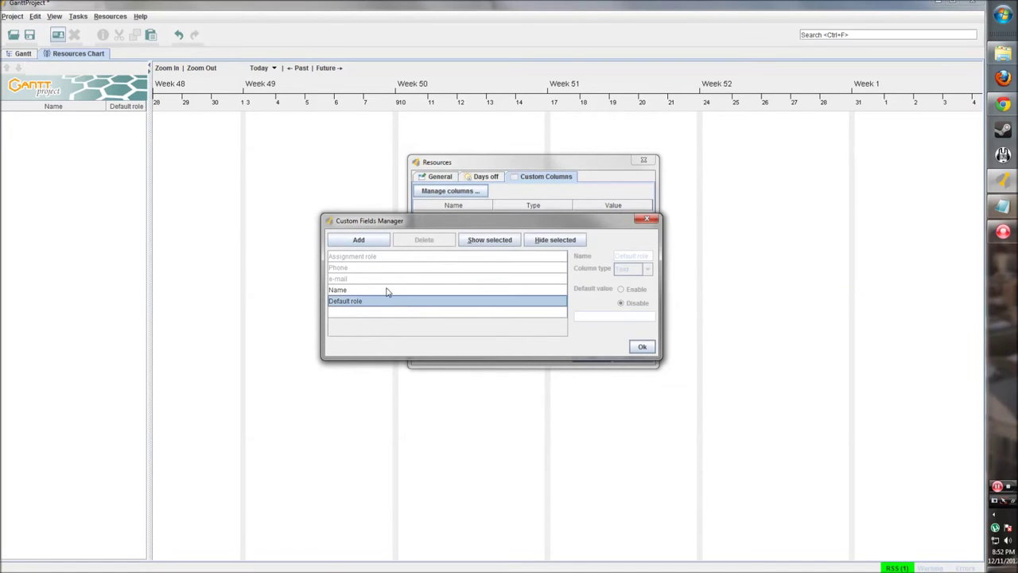
{"action": "left_click", "coordinate": [360, 250]}
{"action": "left_click", "coordinate": [371, 328]}
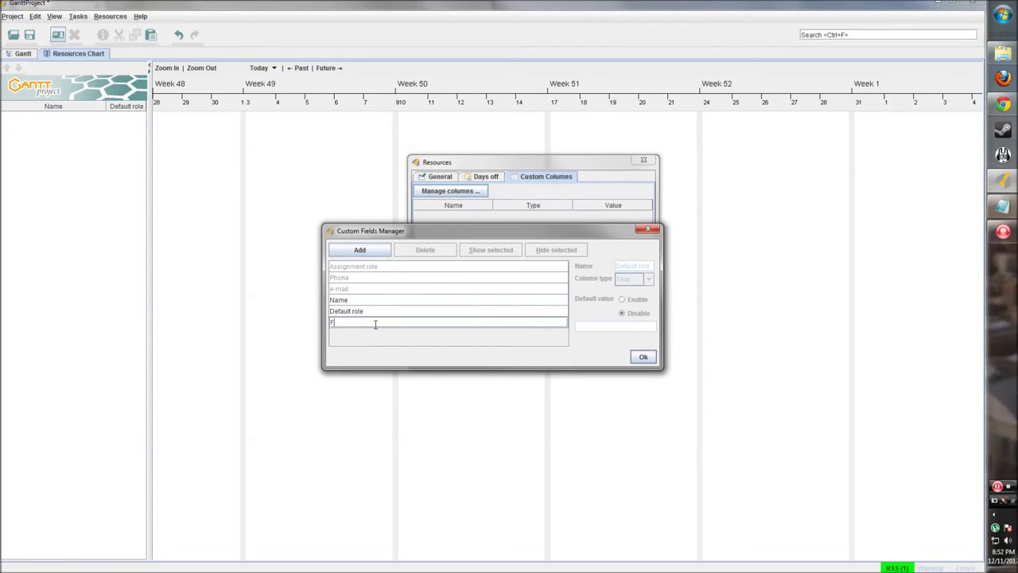
{"action": "left_click", "coordinate": [418, 320]}
{"action": "left_click", "coordinate": [648, 279]}
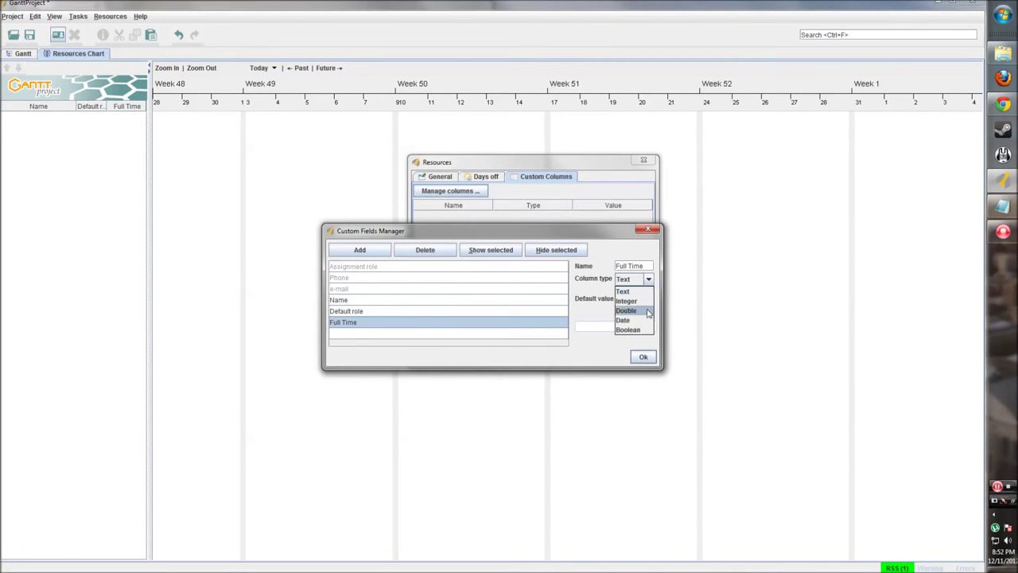
{"action": "left_click", "coordinate": [632, 329]}
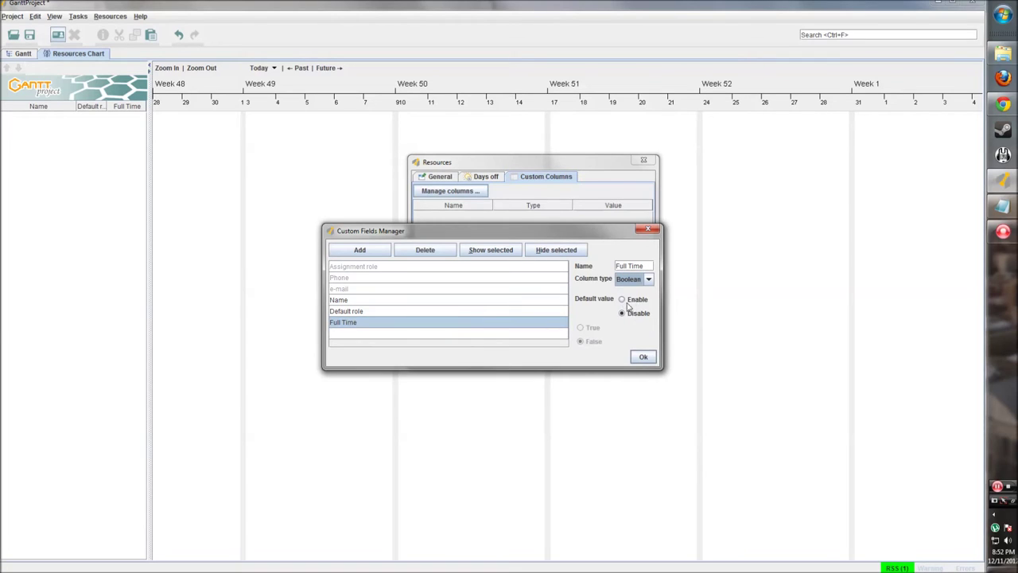
{"action": "left_click", "coordinate": [623, 300]}
{"action": "left_click", "coordinate": [581, 327]}
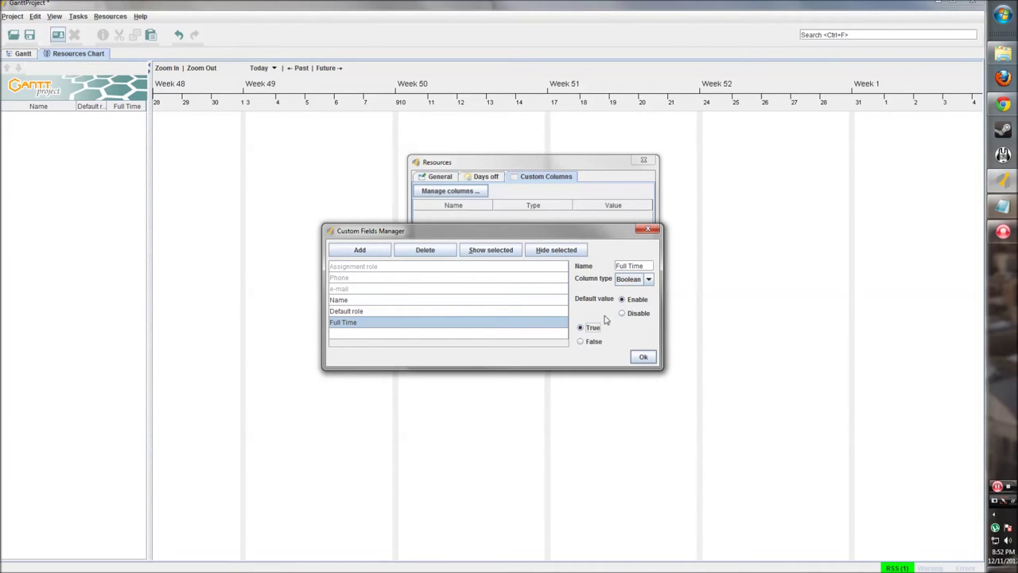
{"action": "left_click", "coordinate": [504, 348]}
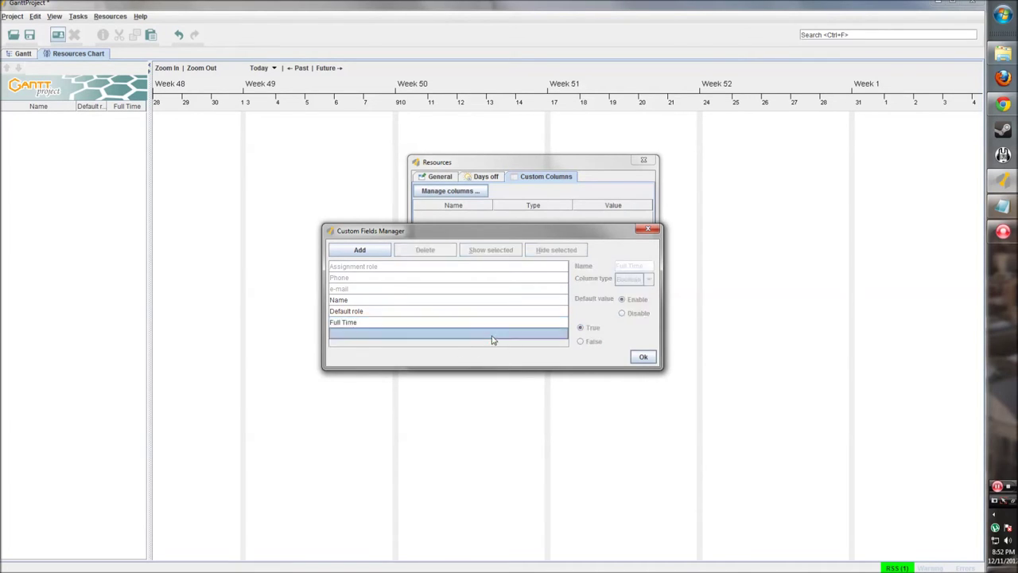
Add a Department Text column defaulting to Development and confirm the custom fields
{"action": "left_click", "coordinate": [359, 250]}
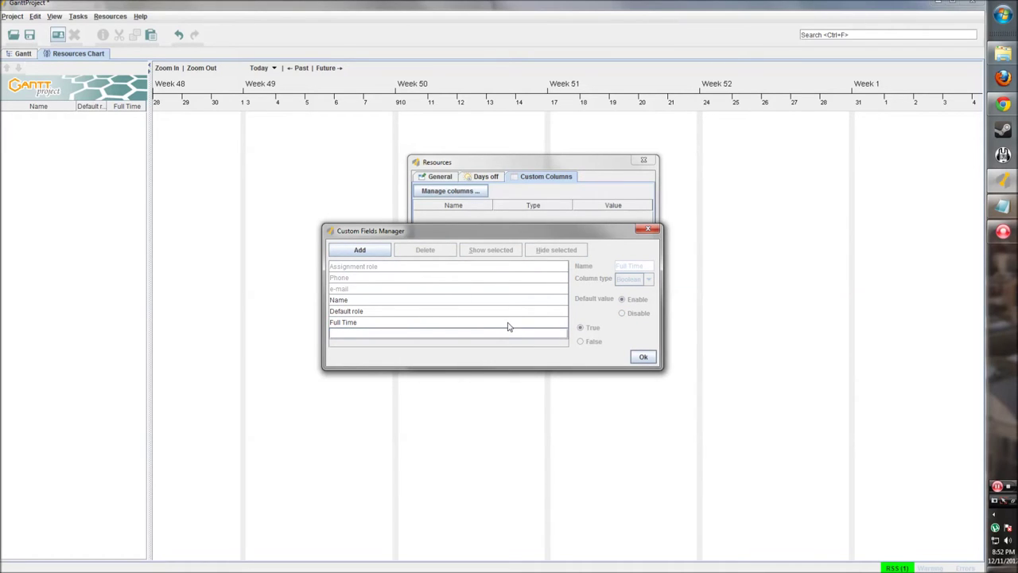
{"action": "type", "text": "Department"}
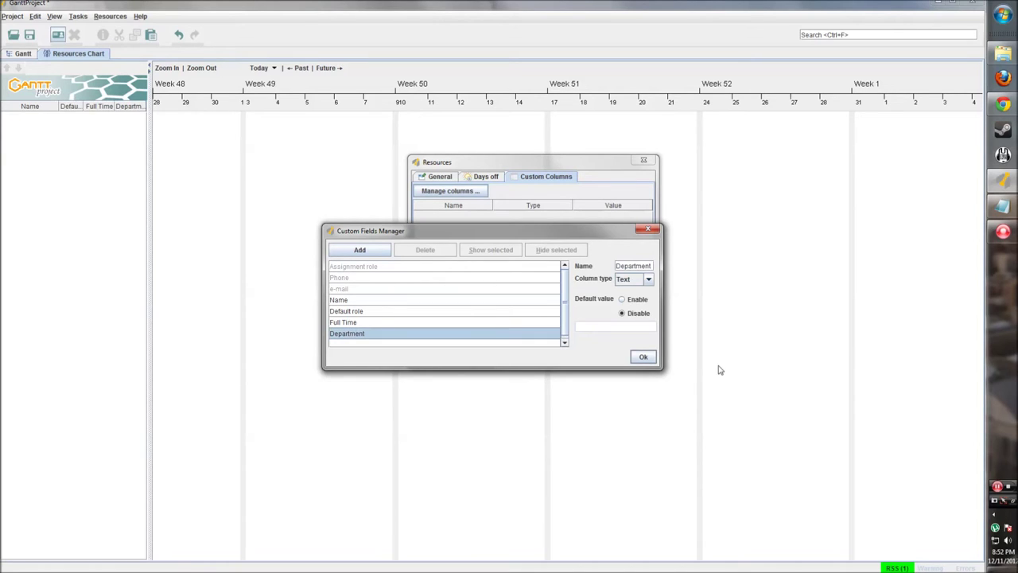
{"action": "left_click", "coordinate": [635, 279]}
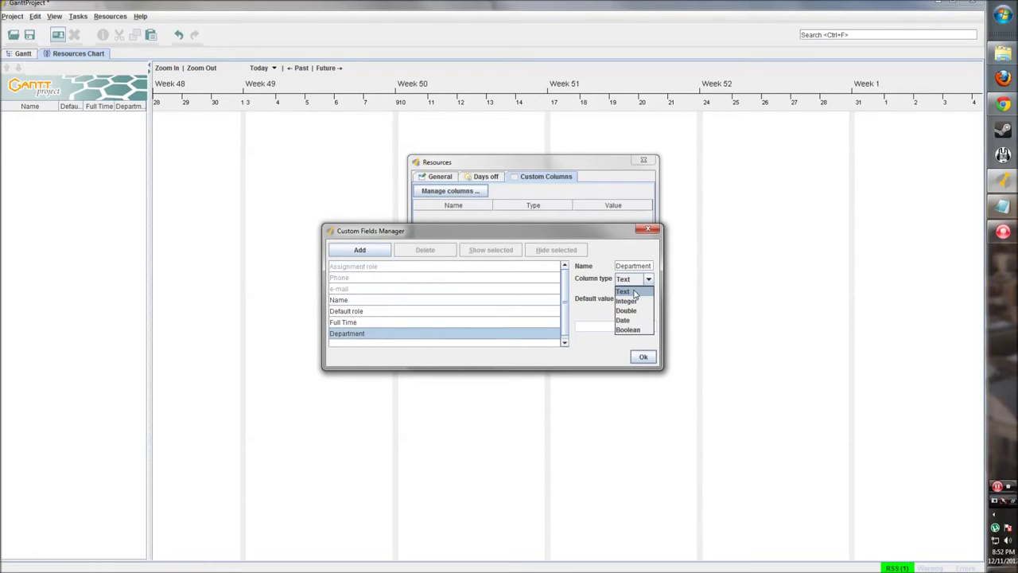
{"action": "left_click", "coordinate": [633, 292]}
{"action": "left_click", "coordinate": [626, 299]}
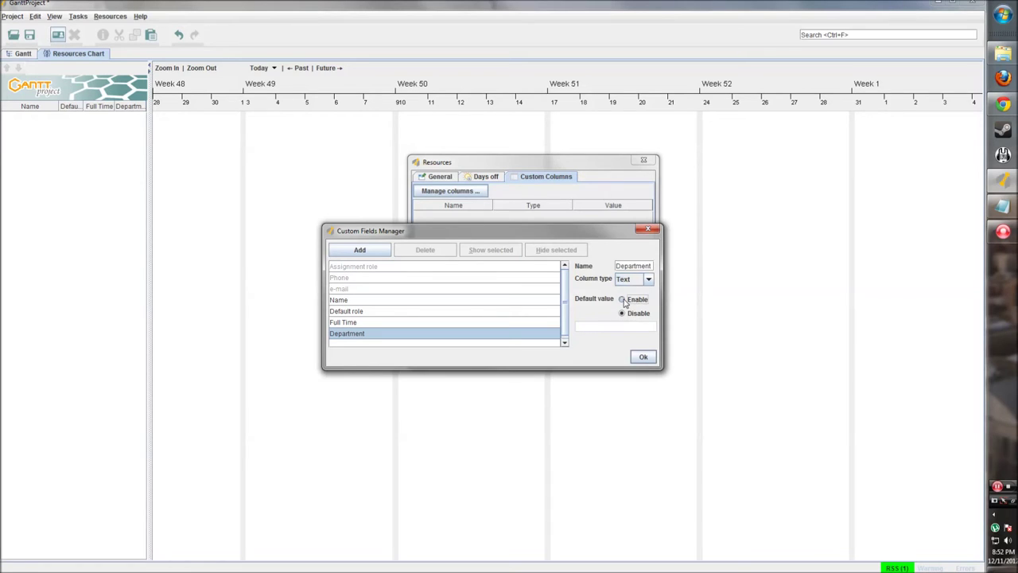
{"action": "left_click", "coordinate": [600, 326]}
{"action": "type", "text": "Development"}
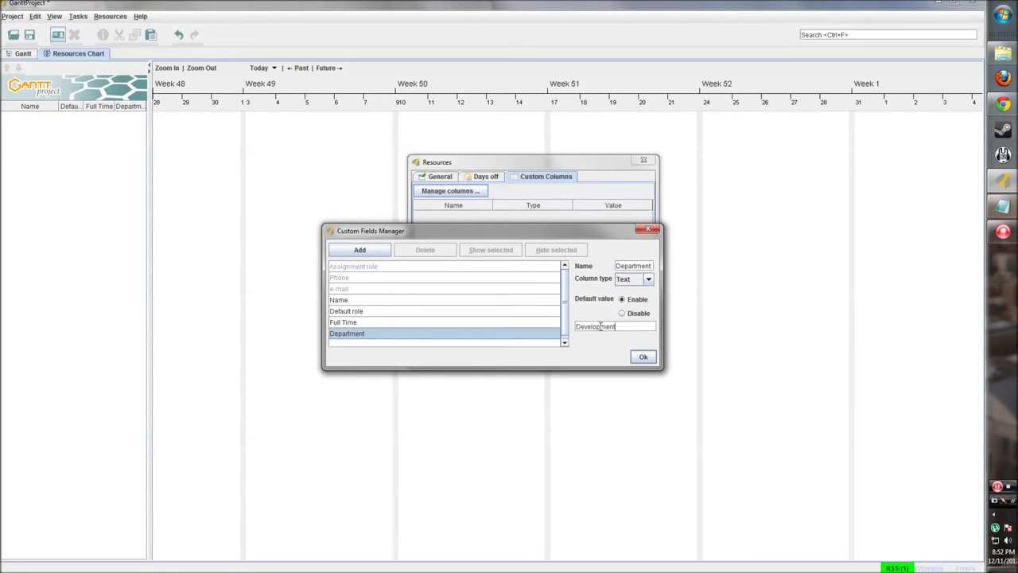
{"action": "left_click", "coordinate": [515, 322]}
{"action": "left_click", "coordinate": [505, 335]}
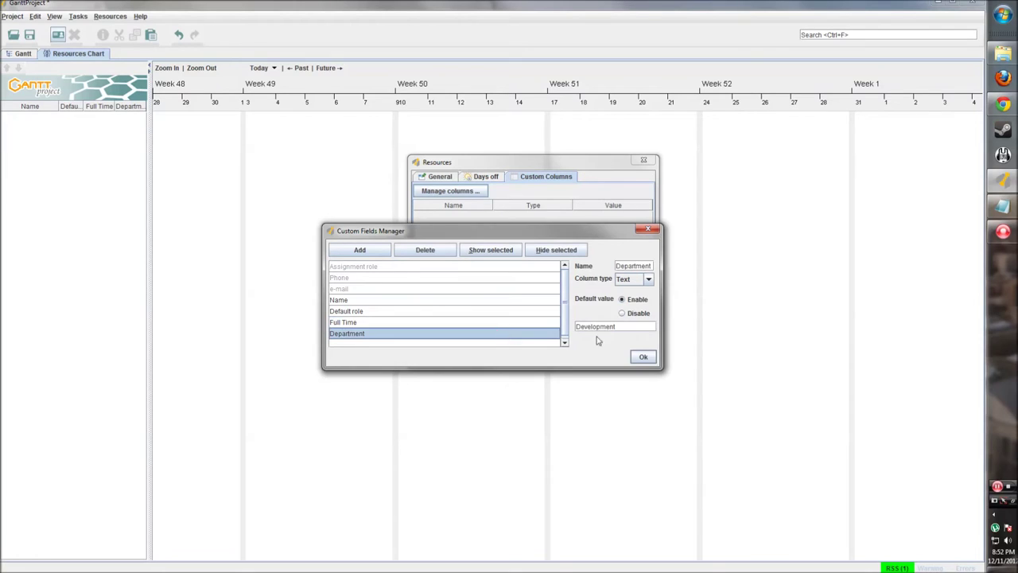
{"action": "left_click", "coordinate": [643, 357]}
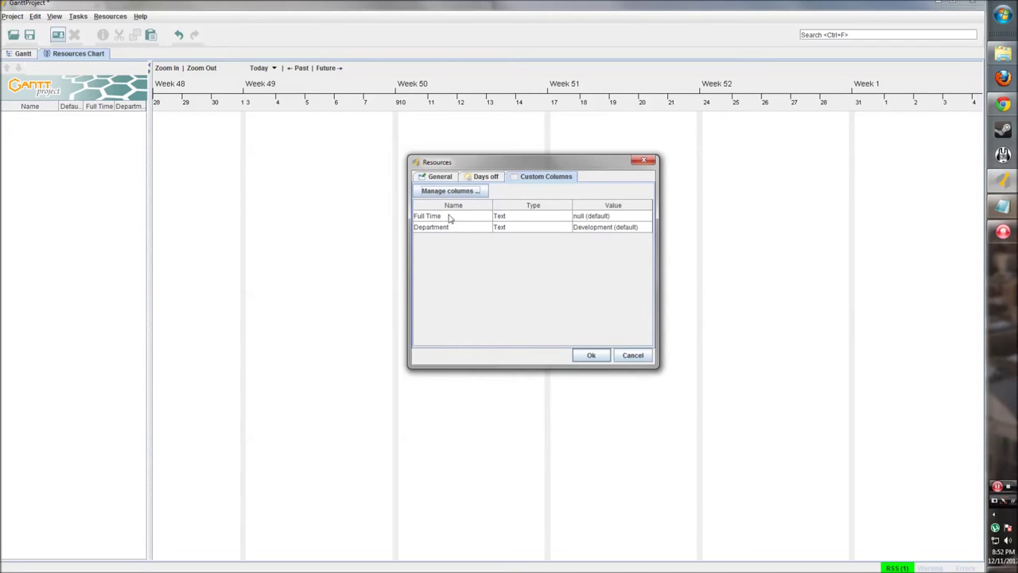
Check the resource's General details and save the new resource to the list
{"action": "left_click", "coordinate": [447, 177]}
{"action": "left_click", "coordinate": [534, 176]}
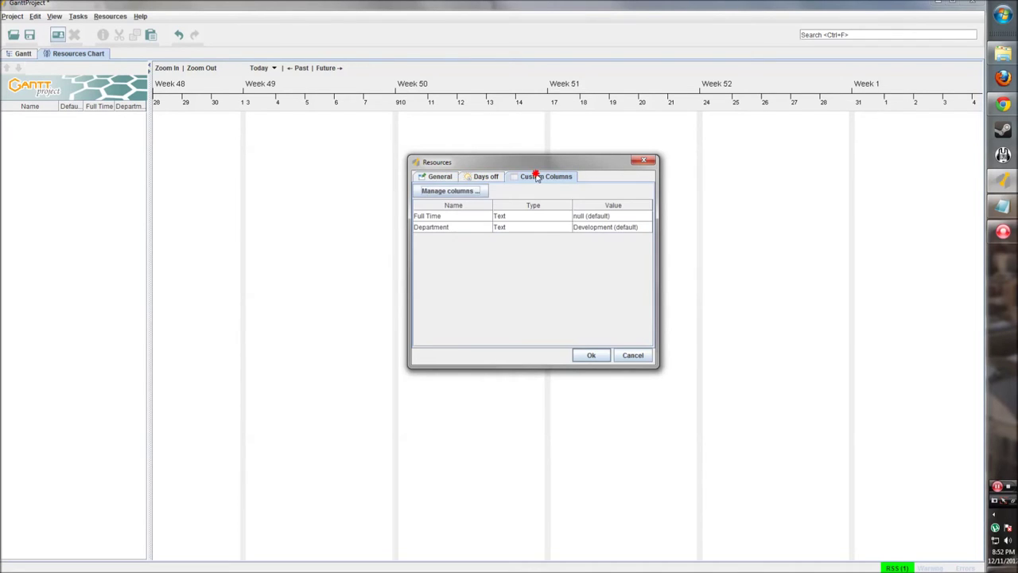
{"action": "left_click", "coordinate": [443, 179]}
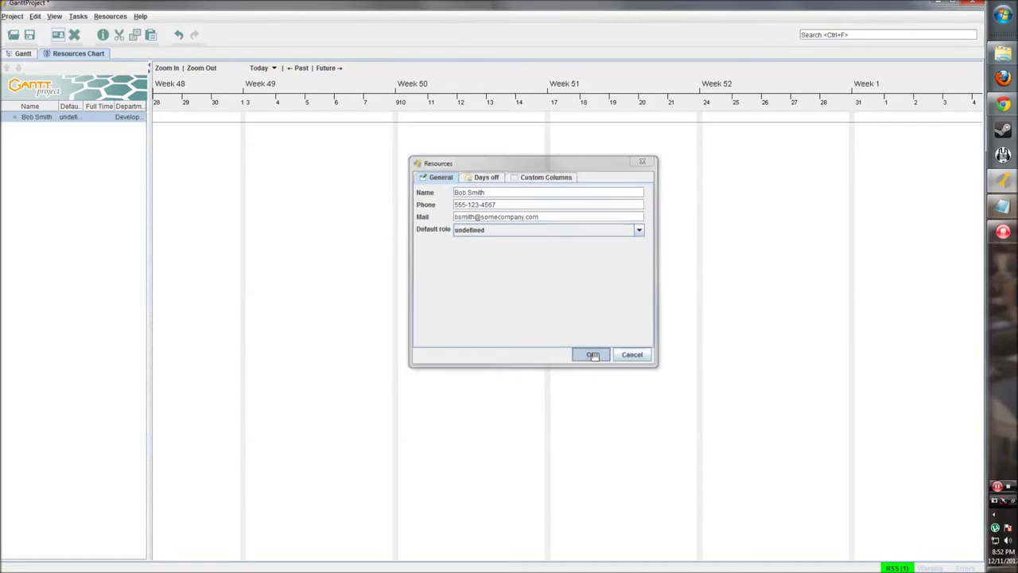
{"action": "left_click", "coordinate": [591, 355]}
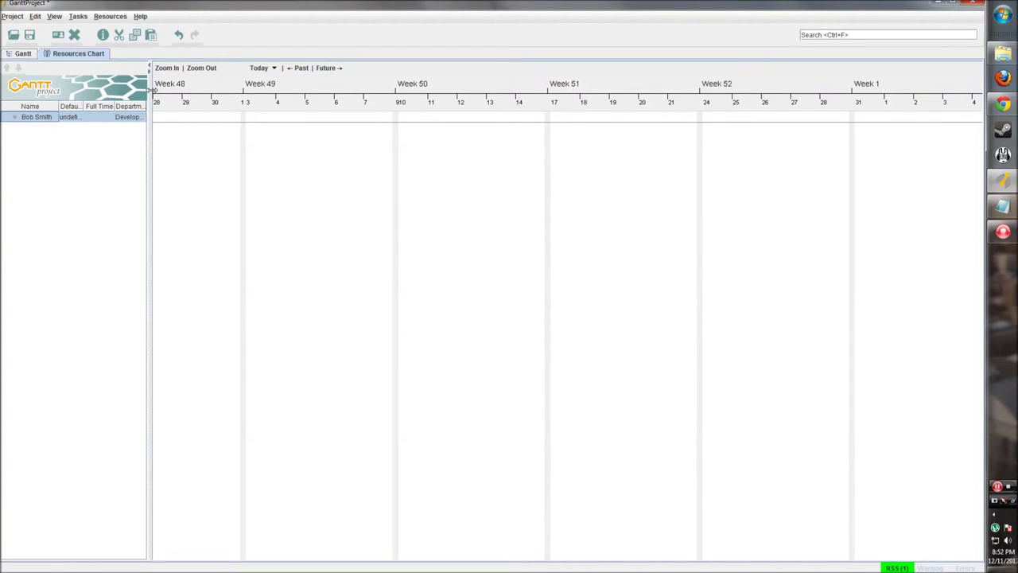
Widen the resource table and set the resource's Full Time value to 1
{"action": "left_click_drag", "start_coordinate": [149, 88], "coordinate": [214, 95]}
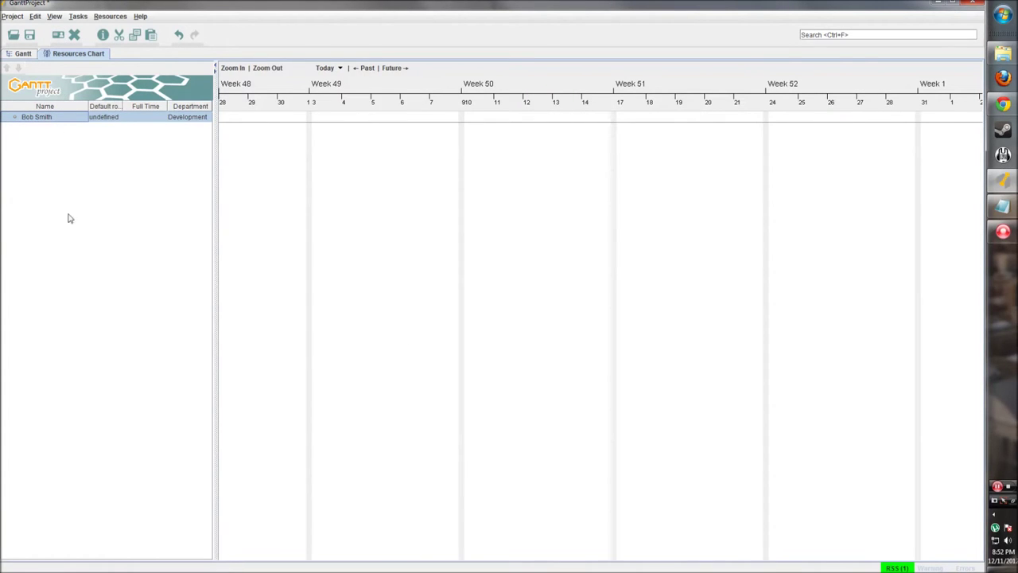
{"action": "left_click_drag", "start_coordinate": [122, 106], "coordinate": [127, 106]}
{"action": "double_click", "coordinate": [150, 116]}
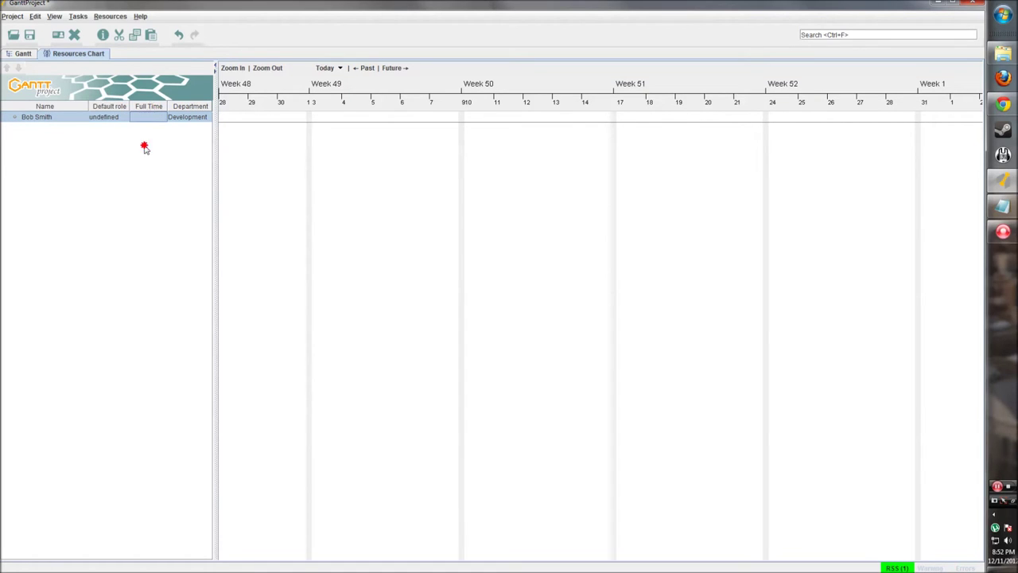
{"action": "type", "text": "1"}
{"action": "key", "text": "Return"}
{"action": "left_click_drag", "start_coordinate": [215, 140], "coordinate": [232, 139]}
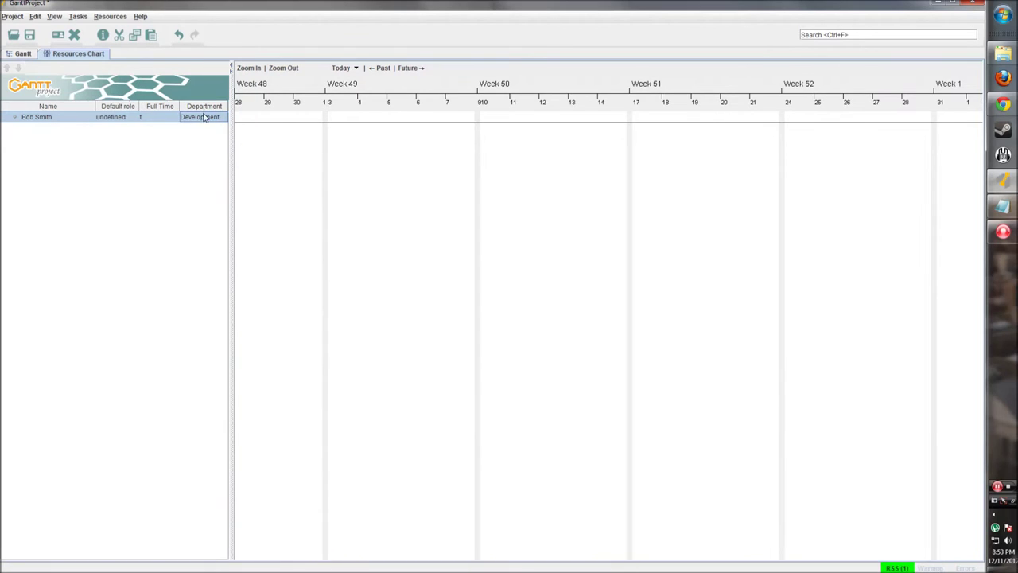
Inspect the resource's context menu without choosing anything, then glance at the Gantt tab and return
{"action": "left_click", "coordinate": [51, 119]}
{"action": "right_click", "coordinate": [23, 119]}
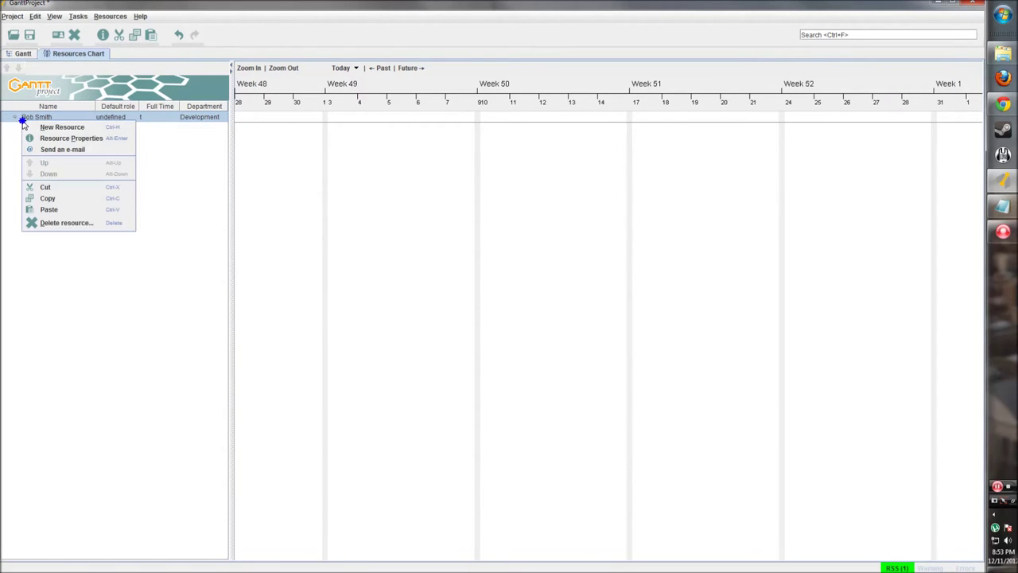
{"action": "left_click", "coordinate": [102, 268]}
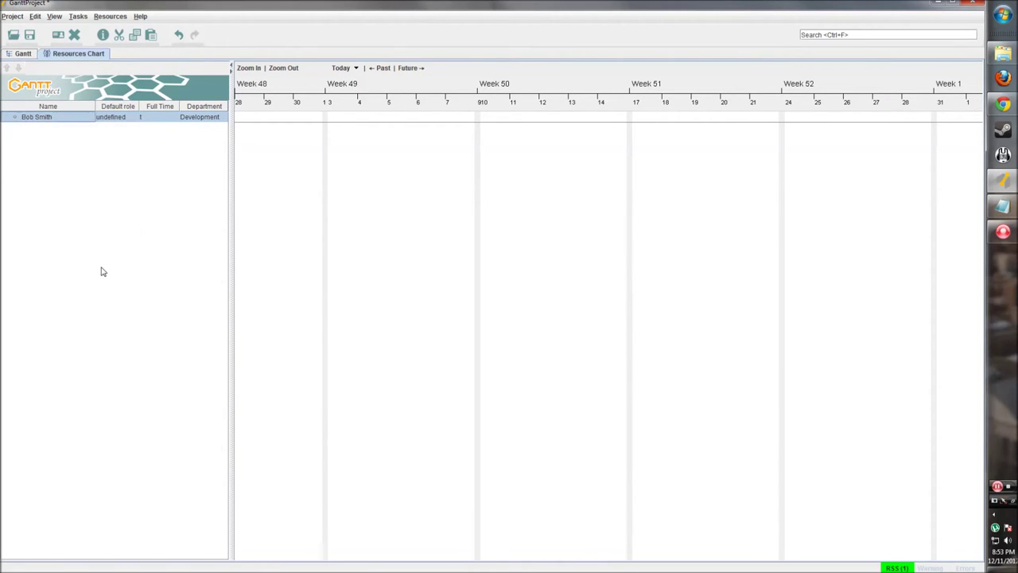
{"action": "right_click", "coordinate": [50, 118]}
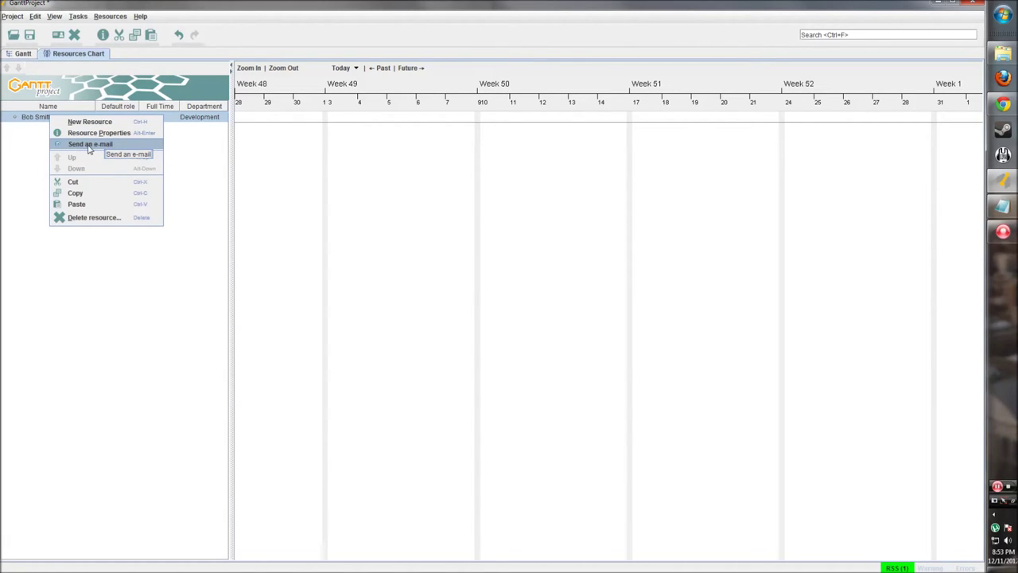
{"action": "left_click", "coordinate": [32, 128]}
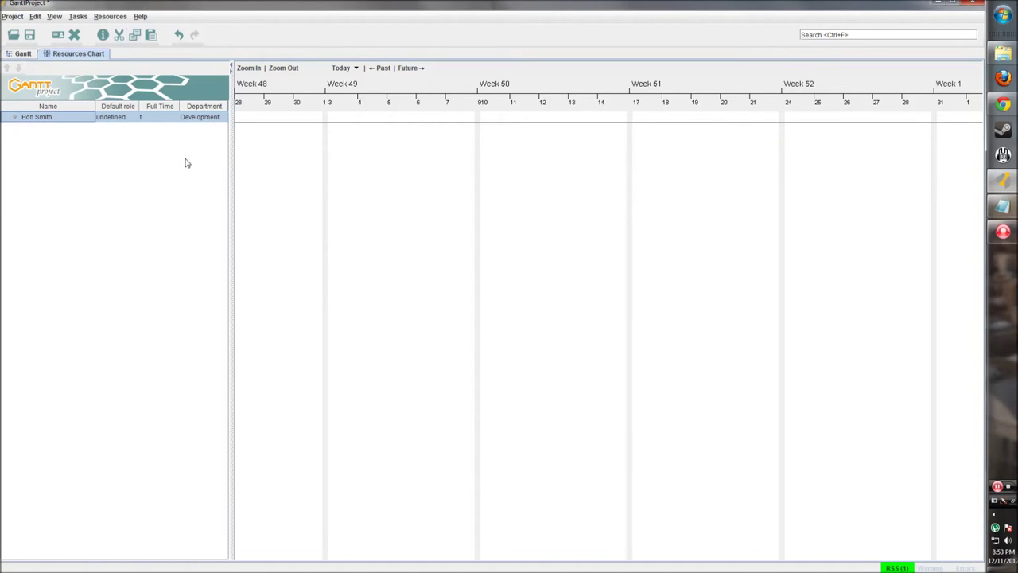
{"action": "left_click", "coordinate": [18, 56]}
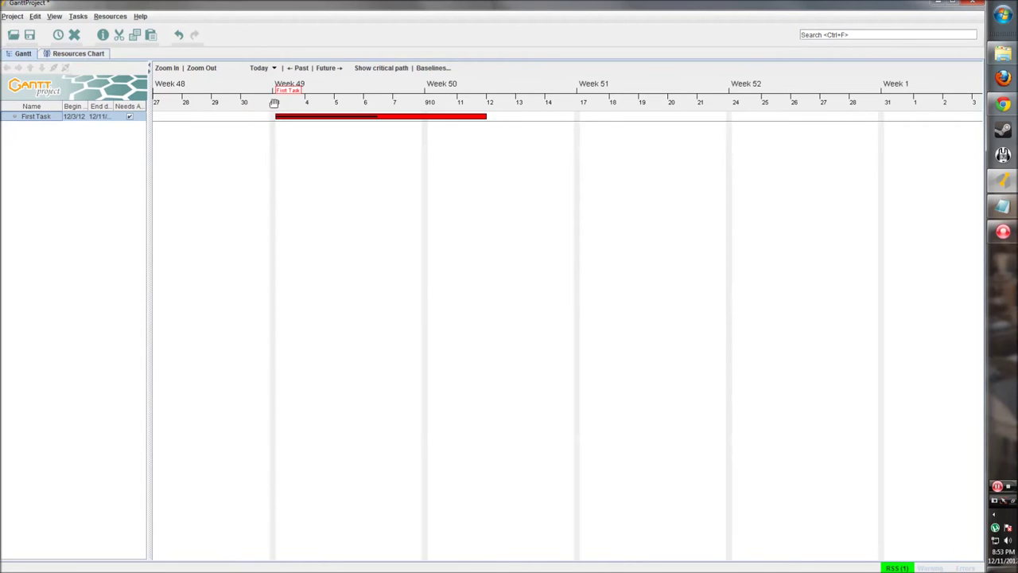
{"action": "left_click", "coordinate": [95, 58]}
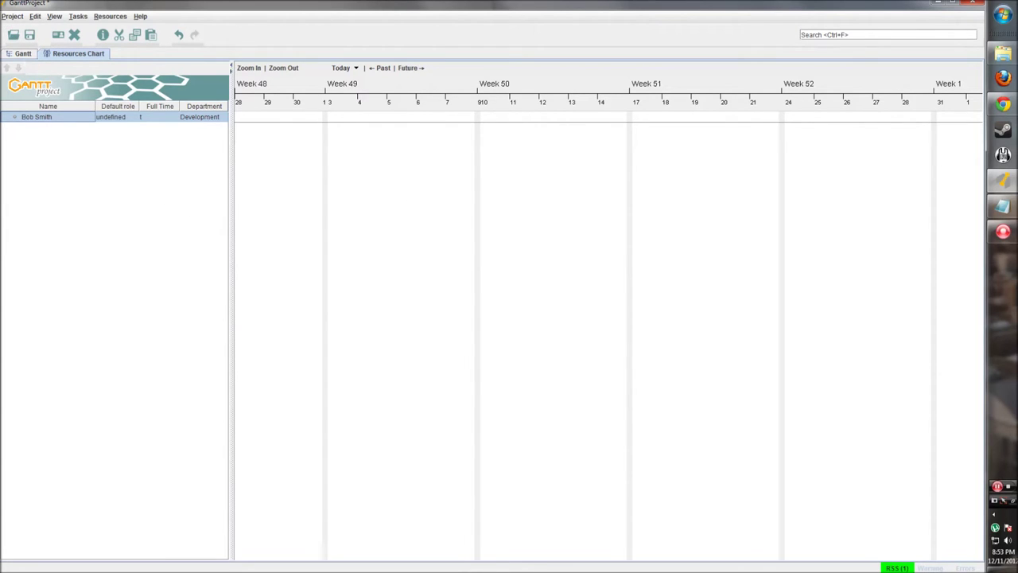
Start a new project without saving the old one and begin renaming it Tutorial Project
{"action": "left_click", "coordinate": [14, 17]}
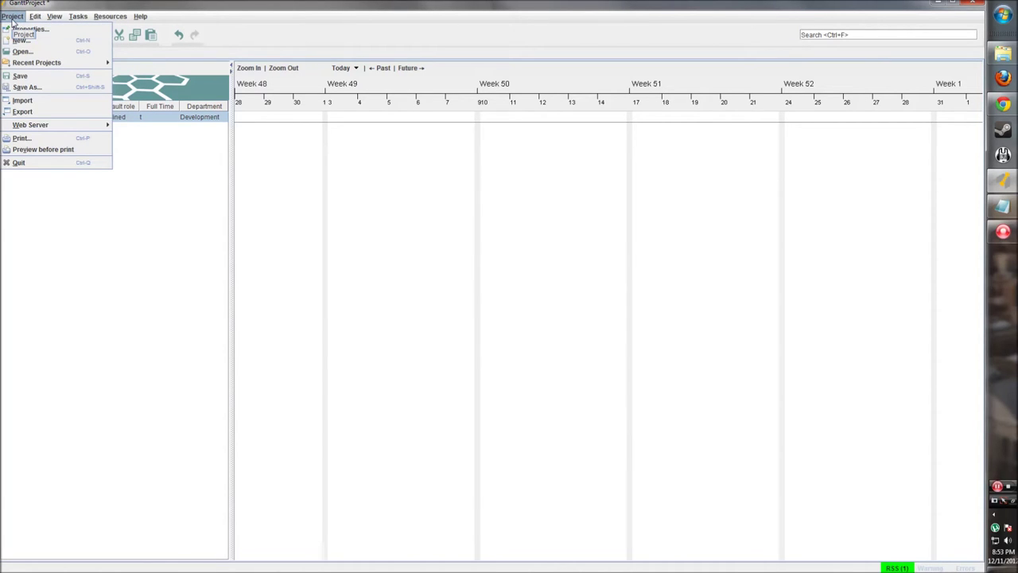
{"action": "left_click", "coordinate": [45, 42]}
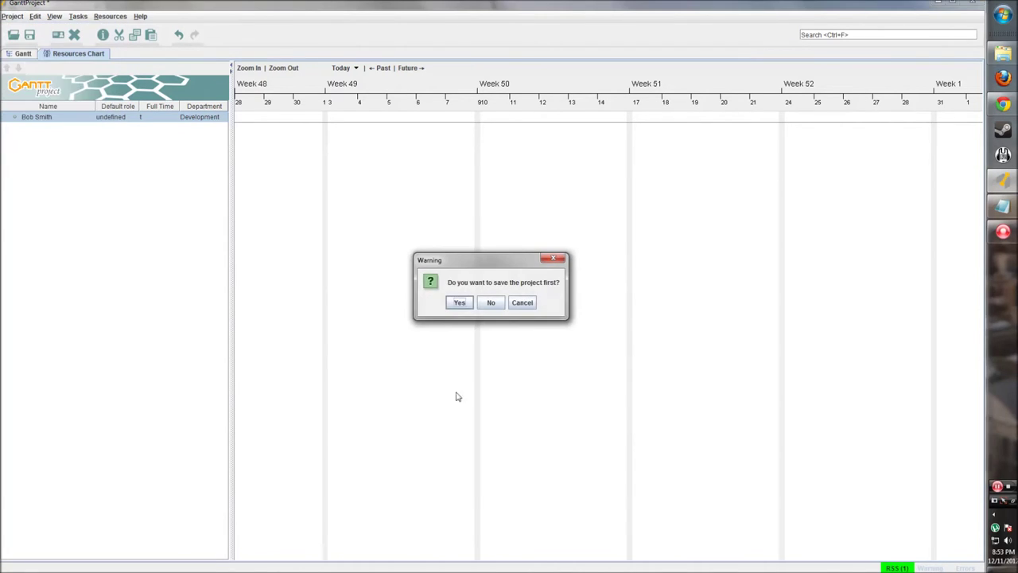
{"action": "left_click", "coordinate": [493, 302]}
{"action": "left_click_drag", "start_coordinate": [482, 213], "coordinate": [400, 208]}
{"action": "left_click_drag", "start_coordinate": [504, 211], "coordinate": [398, 214]}
{"action": "type", "text": "Tutorial Project"}
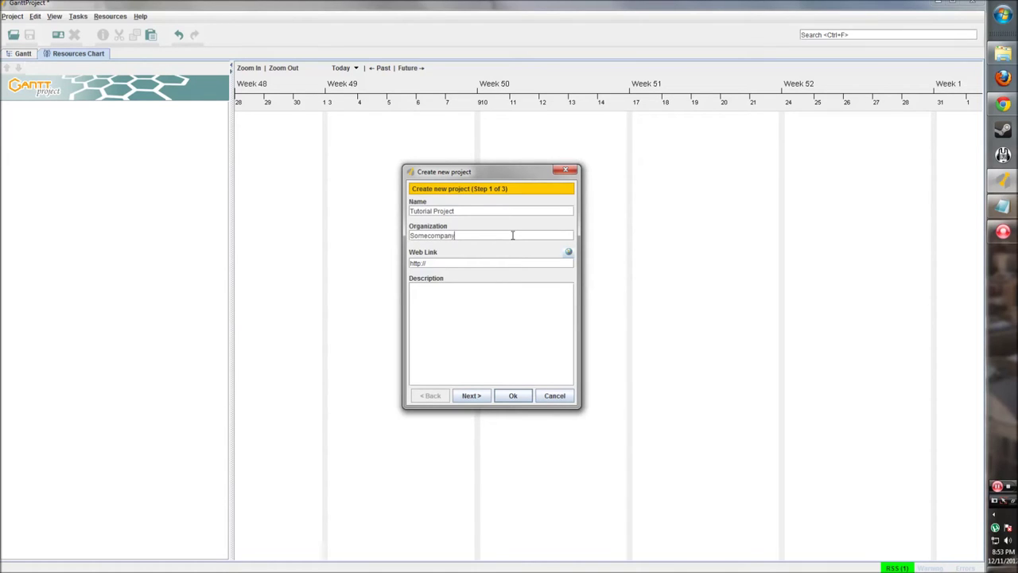
{"action": "left_click_drag", "start_coordinate": [432, 263], "coordinate": [408, 264]}
{"action": "left_click", "coordinate": [407, 264]}
{"action": "left_click", "coordinate": [427, 263]}
{"action": "left_click", "coordinate": [432, 263]}
{"action": "left_click", "coordinate": [437, 262]}
{"action": "left_click", "coordinate": [459, 299]}
Add the Software Development role set and continue to the weekends and holidays step
{"action": "left_click", "coordinate": [474, 397]}
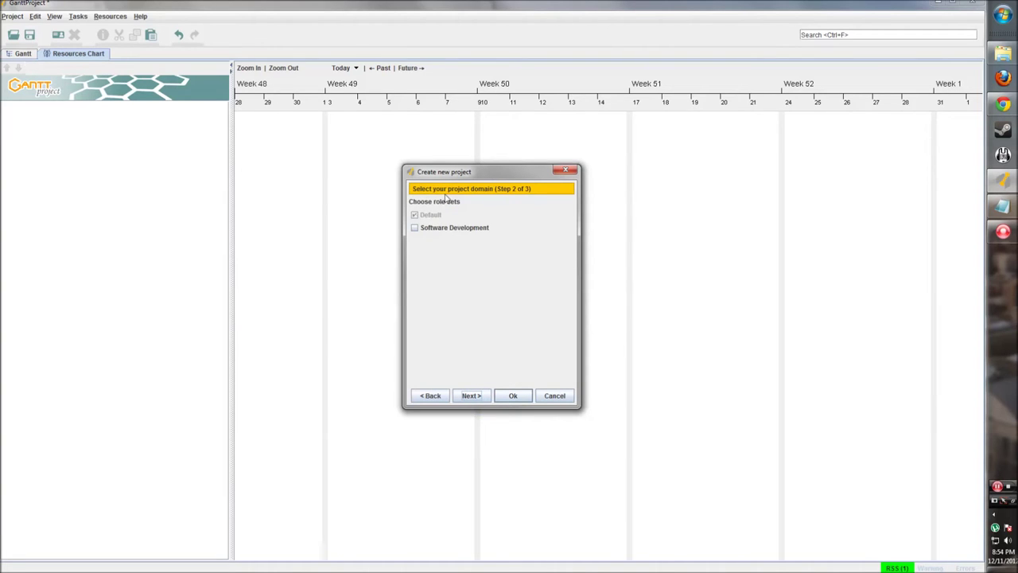
{"action": "mouse_move", "coordinate": [414, 218]}
{"action": "left_click", "coordinate": [414, 228]}
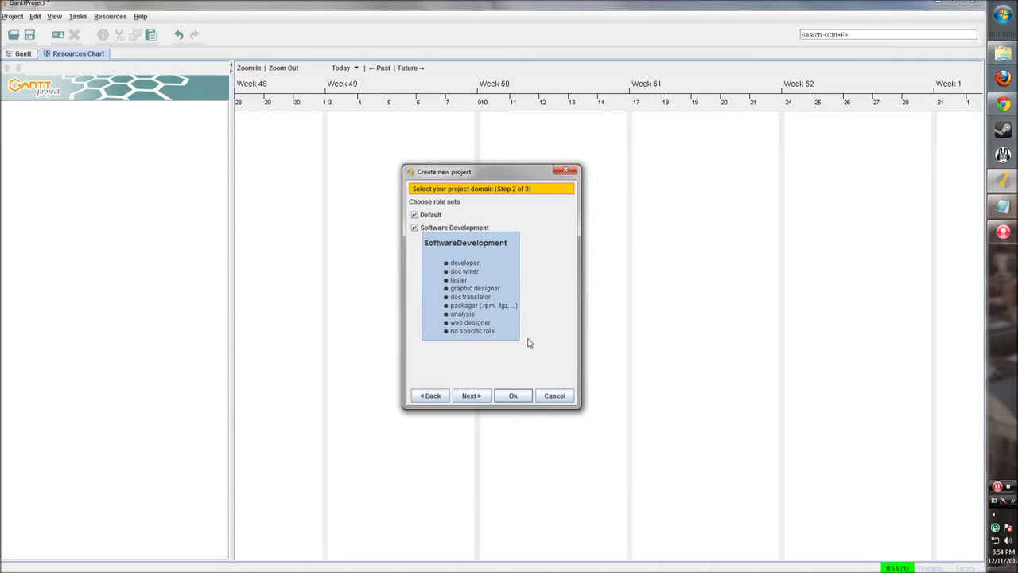
{"action": "left_click", "coordinate": [476, 397]}
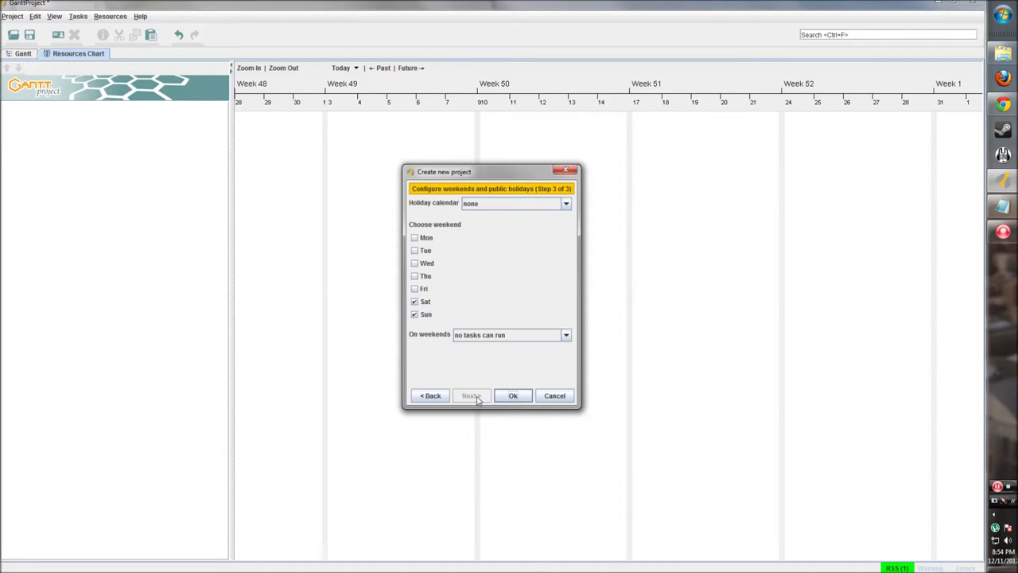
Use the United States holiday calendar, keep weekends non-working, and create the project
{"action": "left_click", "coordinate": [517, 206]}
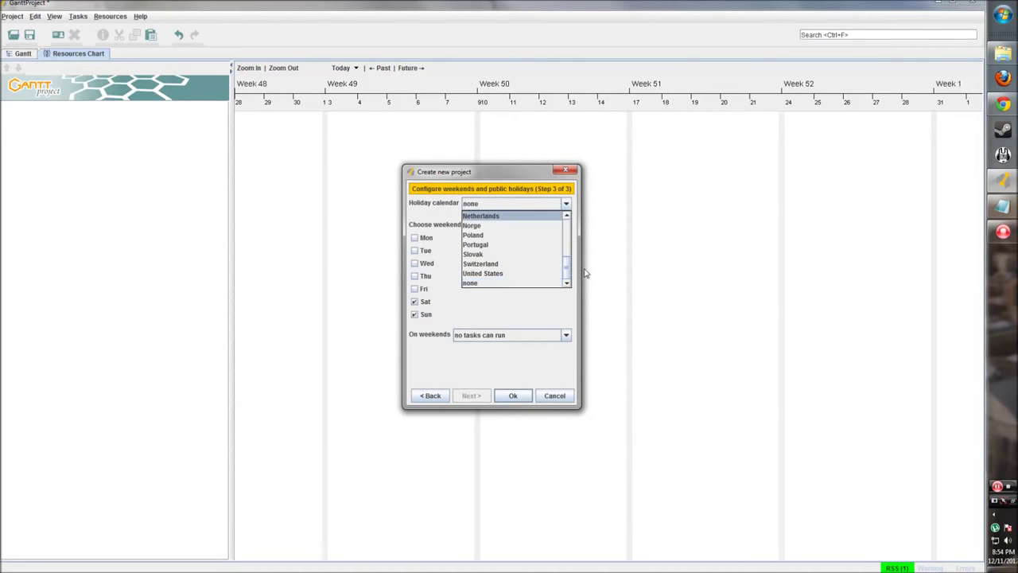
{"action": "mouse_move", "coordinate": [565, 272]}
{"action": "left_mouse_down"}
{"action": "mouse_move", "coordinate": [570, 217]}
{"action": "mouse_move", "coordinate": [567, 275]}
{"action": "left_mouse_up"}
{"action": "left_click", "coordinate": [488, 274]}
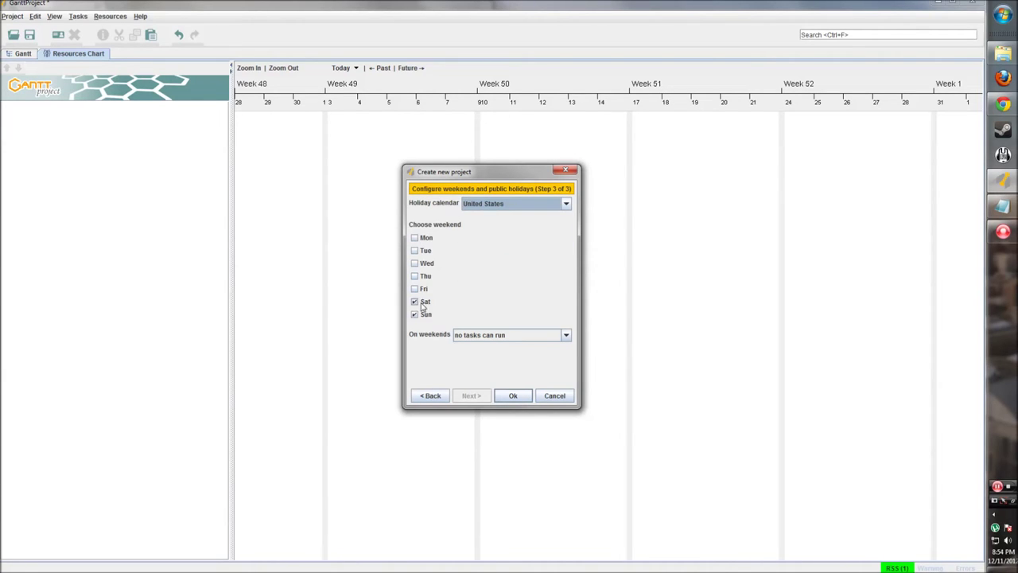
{"action": "left_click", "coordinate": [561, 336]}
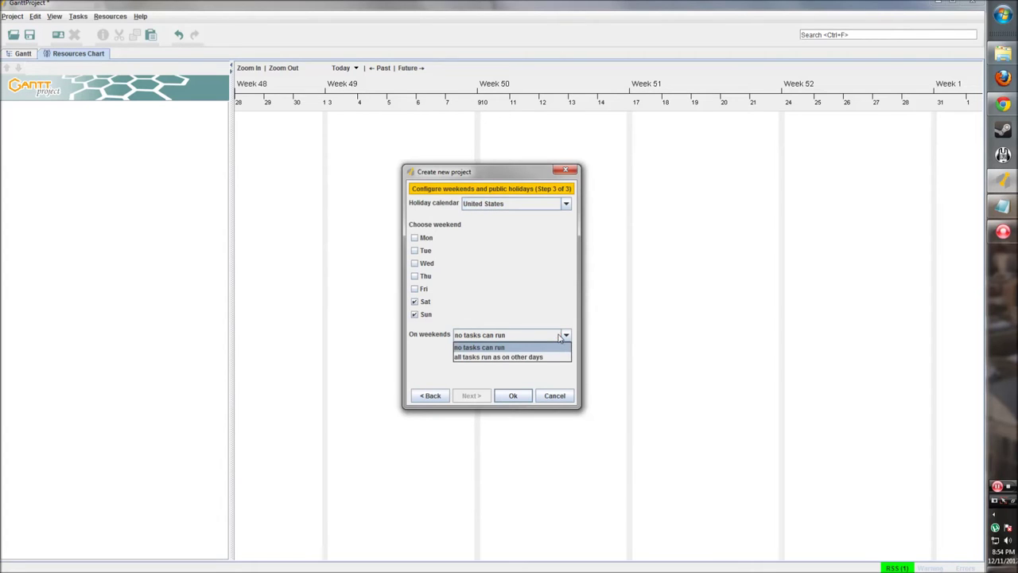
{"action": "left_click", "coordinate": [503, 348]}
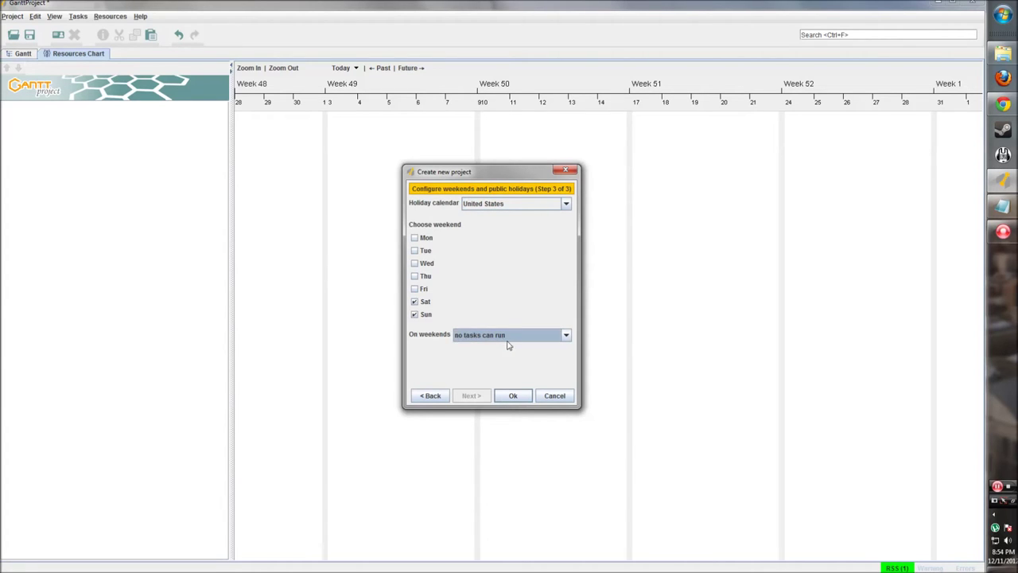
{"action": "left_click", "coordinate": [510, 395]}
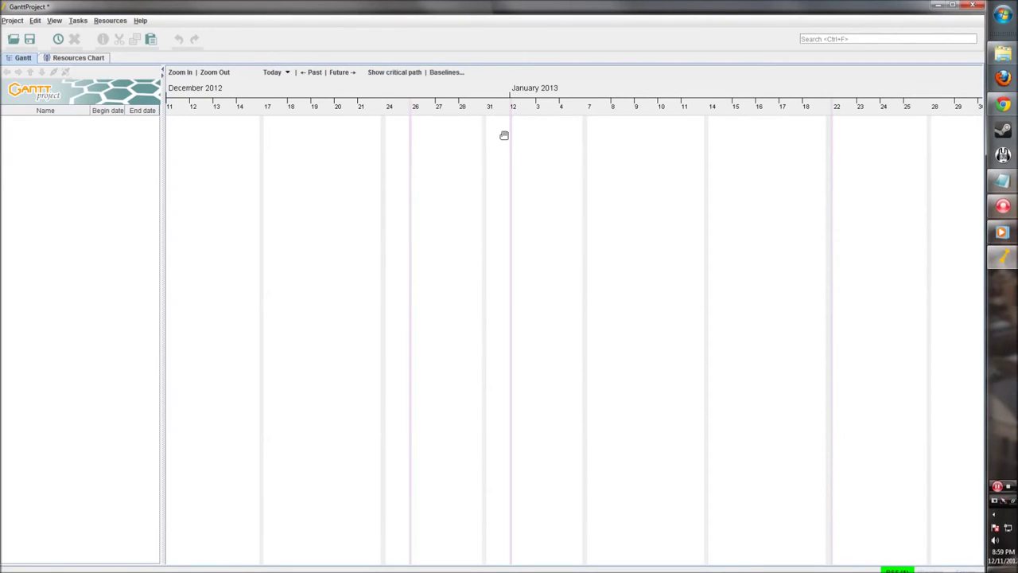
Maximize the window and add the first task, Design the page
{"action": "left_click", "coordinate": [952, 5]}
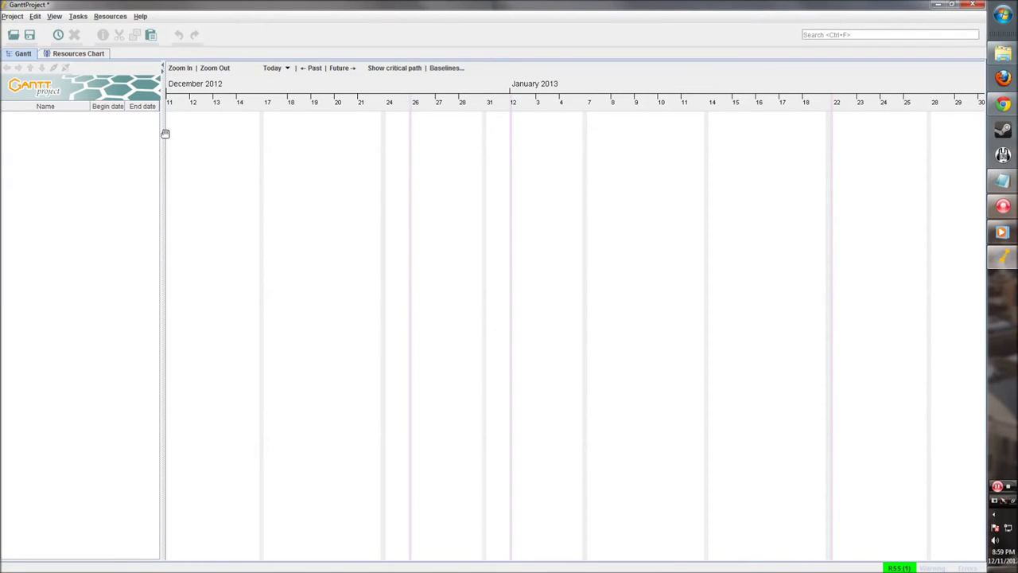
{"action": "left_click_drag", "start_coordinate": [161, 137], "coordinate": [158, 138]}
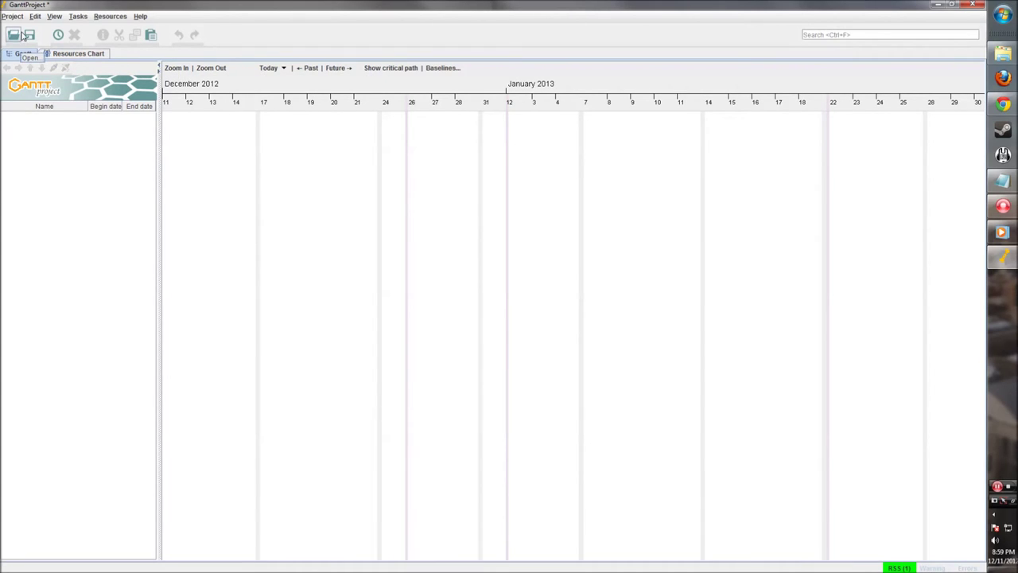
{"action": "left_click", "coordinate": [59, 35]}
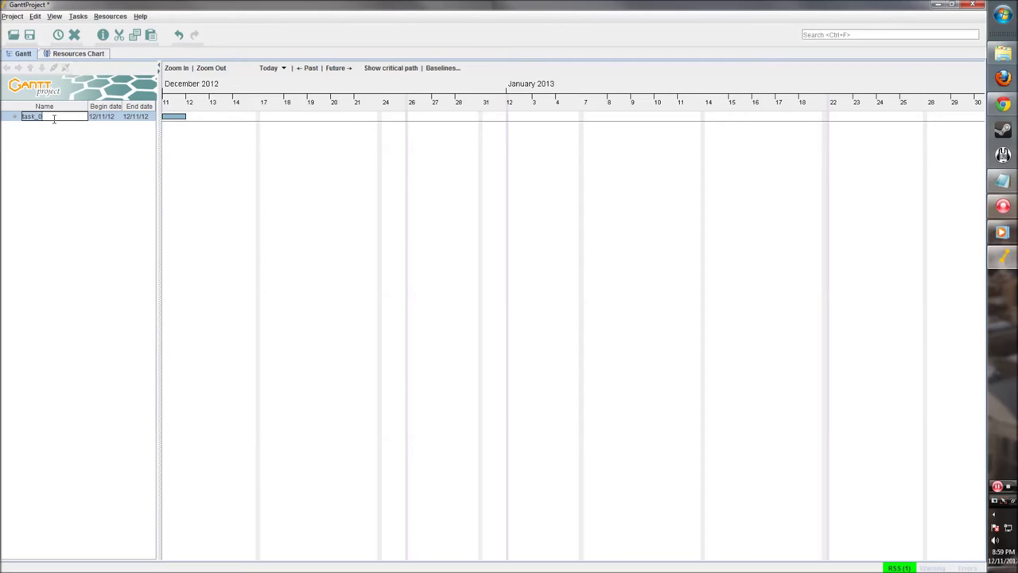
{"action": "type", "text": "Design the page"}
{"action": "key", "text": "Return"}
Add tasks Code html for page, Code javascript for page and Release the page
{"action": "right_click", "coordinate": [57, 147]}
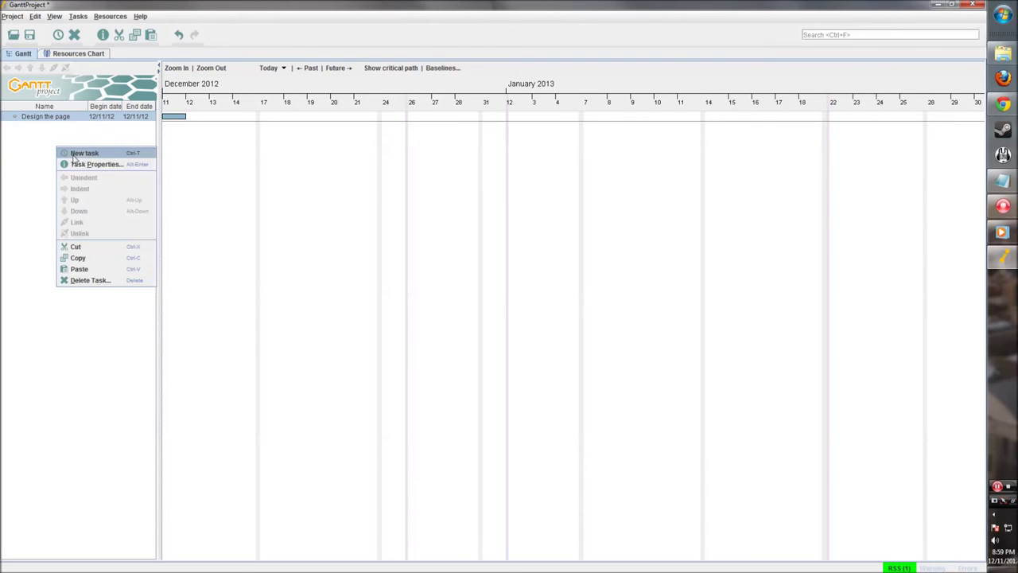
{"action": "left_click", "coordinate": [76, 156]}
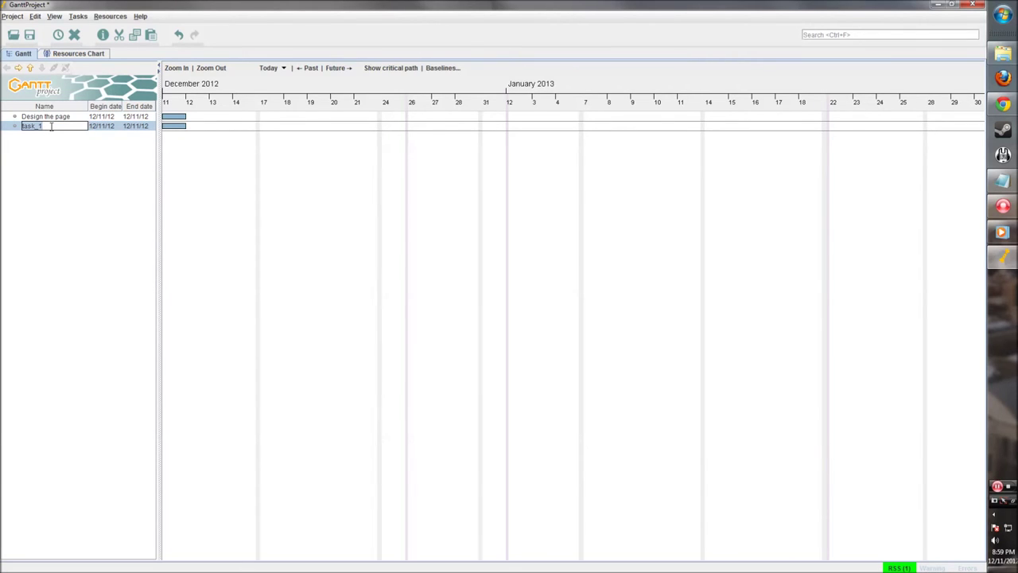
{"action": "type", "text": "Code html for page"}
{"action": "left_click", "coordinate": [86, 144]}
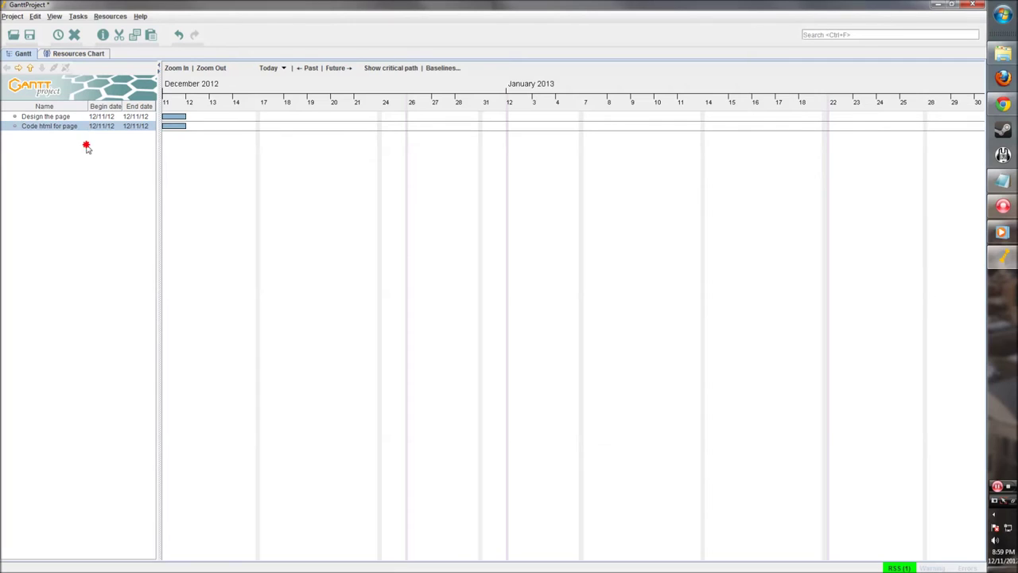
{"action": "right_click", "coordinate": [75, 153]}
{"action": "left_click", "coordinate": [131, 157]}
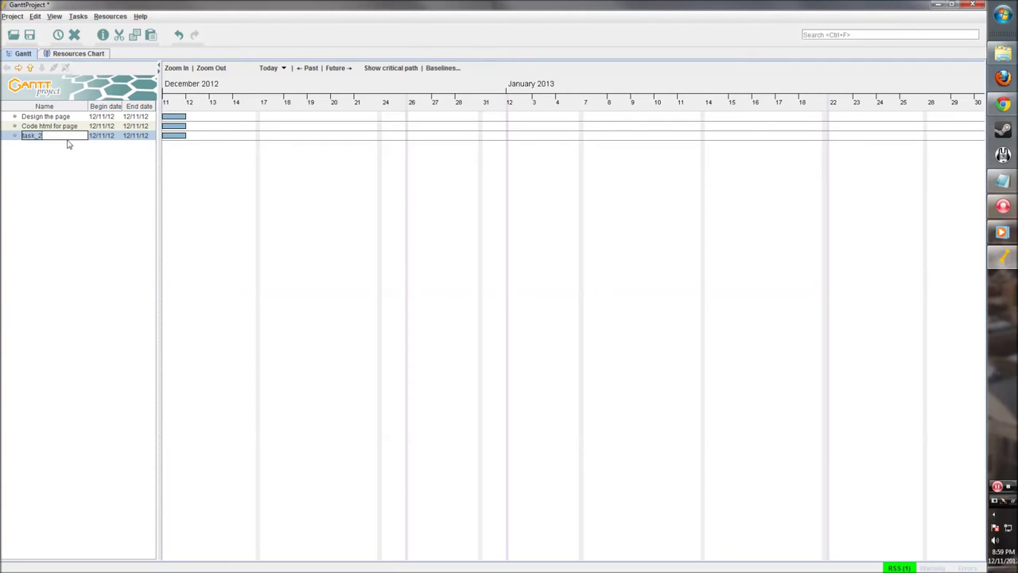
{"action": "type", "text": "Code javascript for page"}
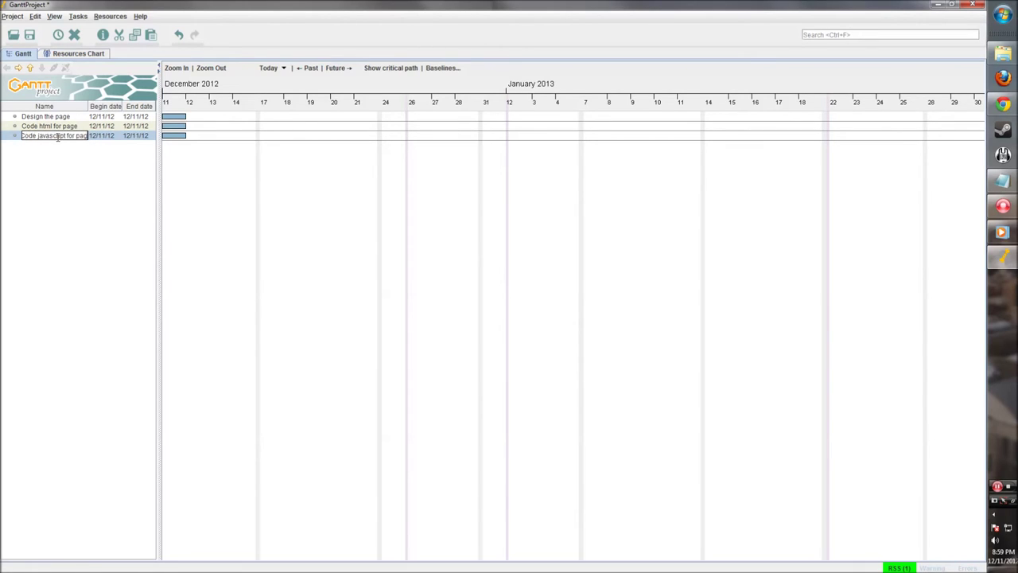
{"action": "right_click", "coordinate": [55, 159]}
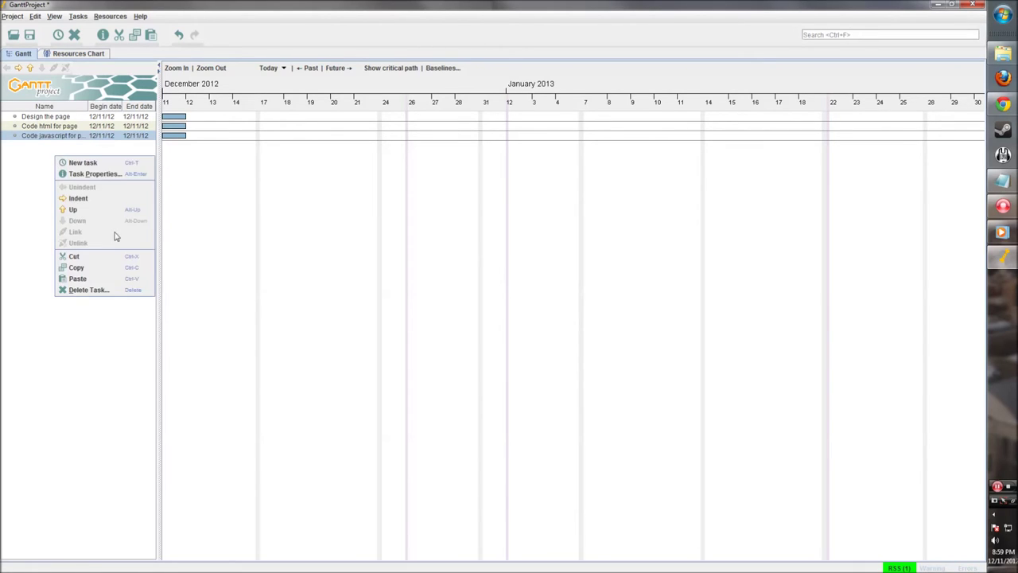
{"action": "left_click", "coordinate": [129, 165]}
{"action": "type", "text": "C"}
{"action": "type", "text": "elease"}
{"action": "type", "text": " the page"}
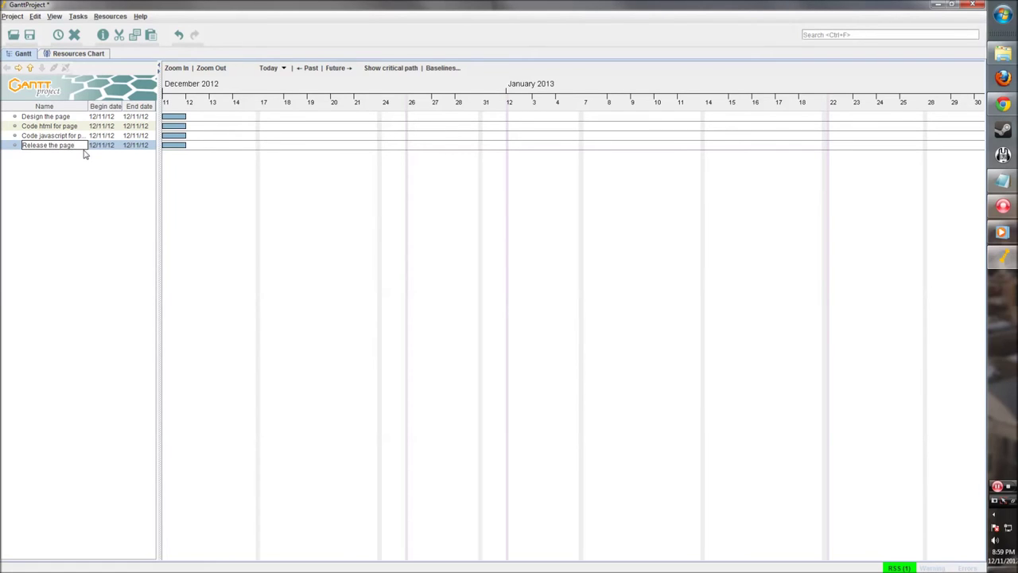
{"action": "left_click", "coordinate": [82, 213]}
Extend the Design the page bar so it ends on 14 December 2012
{"action": "left_click_drag", "start_coordinate": [158, 115], "coordinate": [165, 116]}
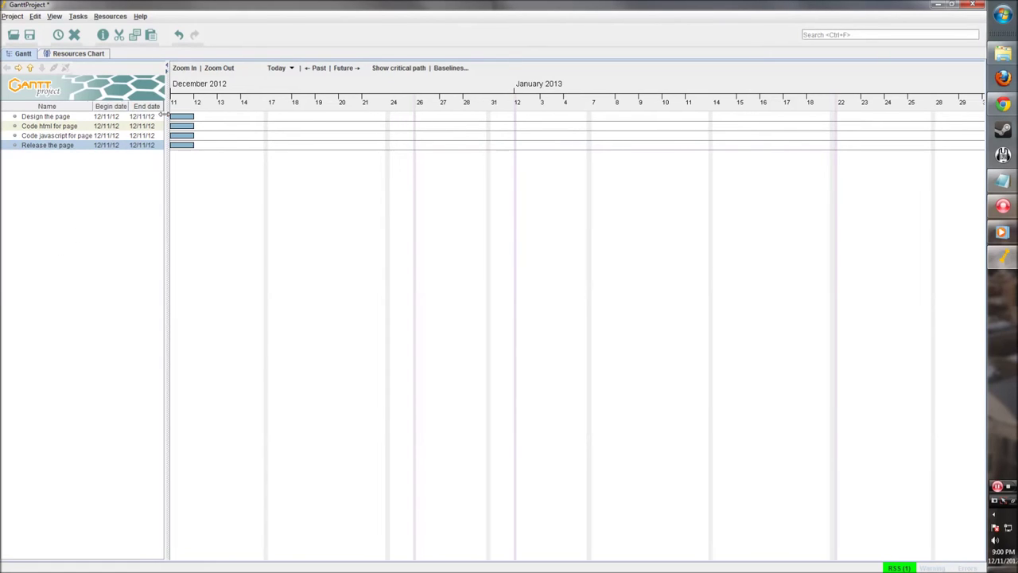
{"action": "right_click", "coordinate": [313, 172]}
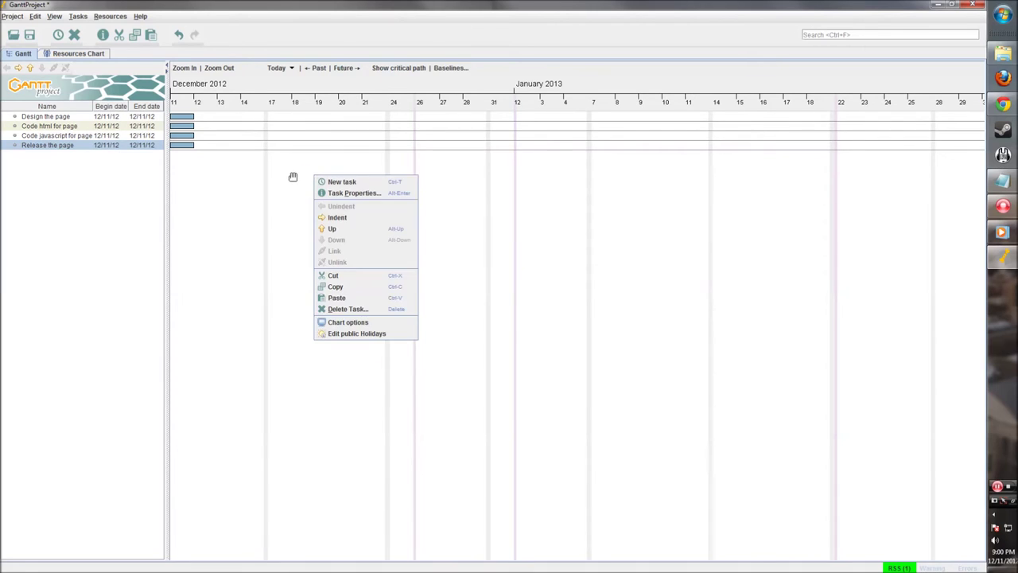
{"action": "left_click", "coordinate": [292, 175]}
{"action": "left_click", "coordinate": [253, 186]}
{"action": "left_click_drag", "start_coordinate": [254, 185], "coordinate": [373, 195]}
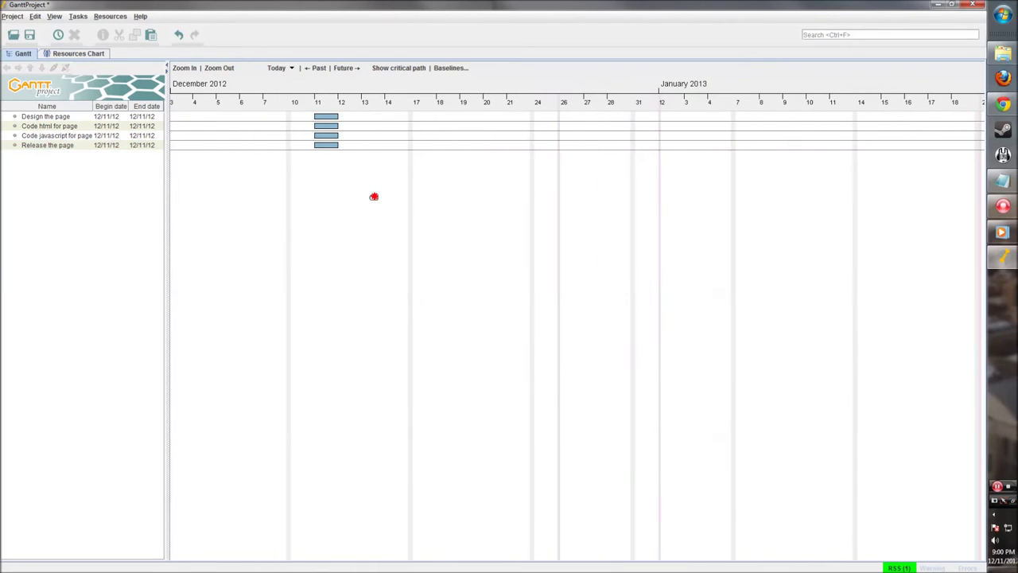
{"action": "left_click", "coordinate": [328, 117]}
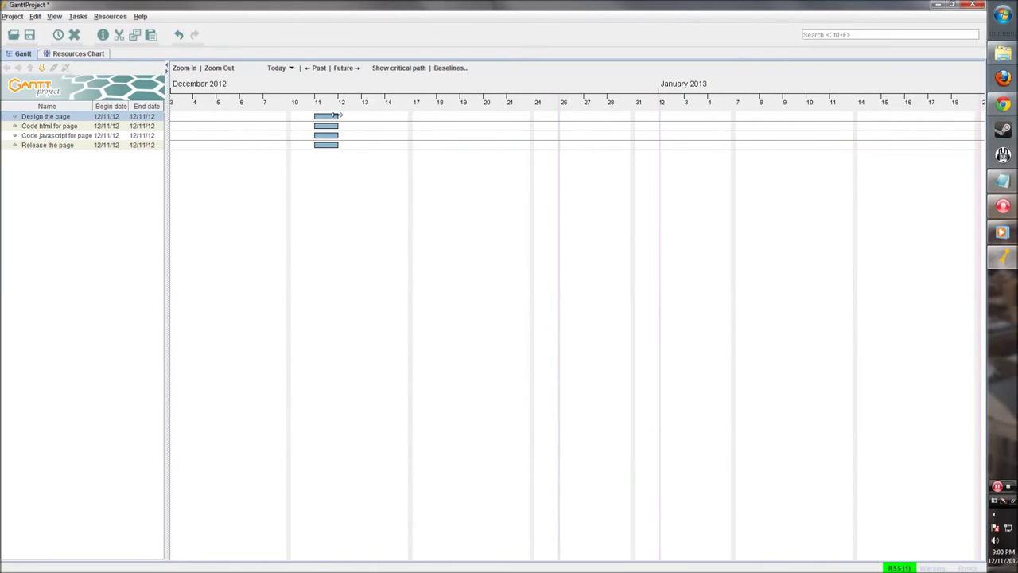
{"action": "left_click_drag", "start_coordinate": [337, 115], "coordinate": [409, 118]}
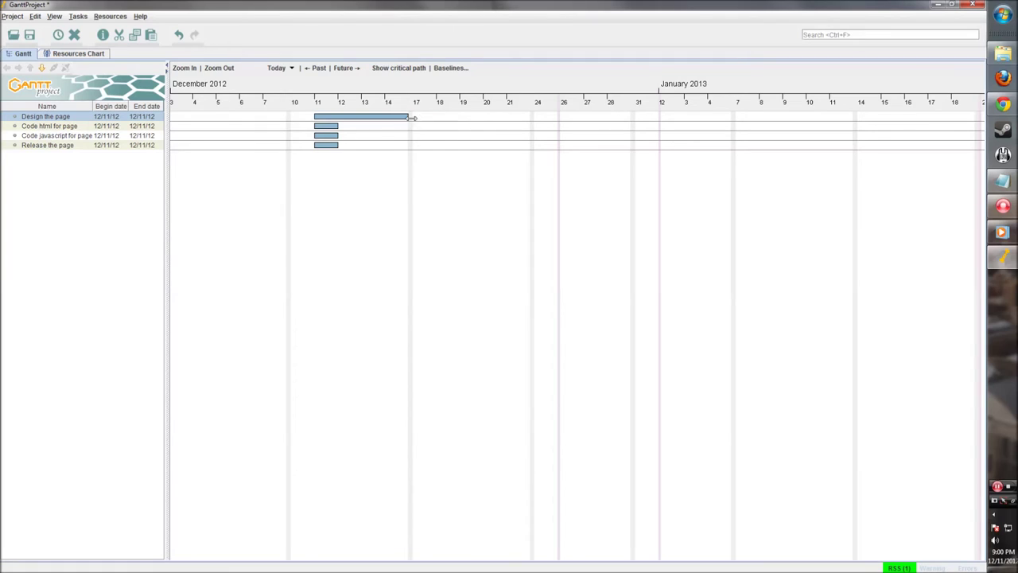
Give Design the page an Earliest begin constraint of December 12, 2012
{"action": "right_click", "coordinate": [342, 117]}
{"action": "left_click", "coordinate": [369, 136]}
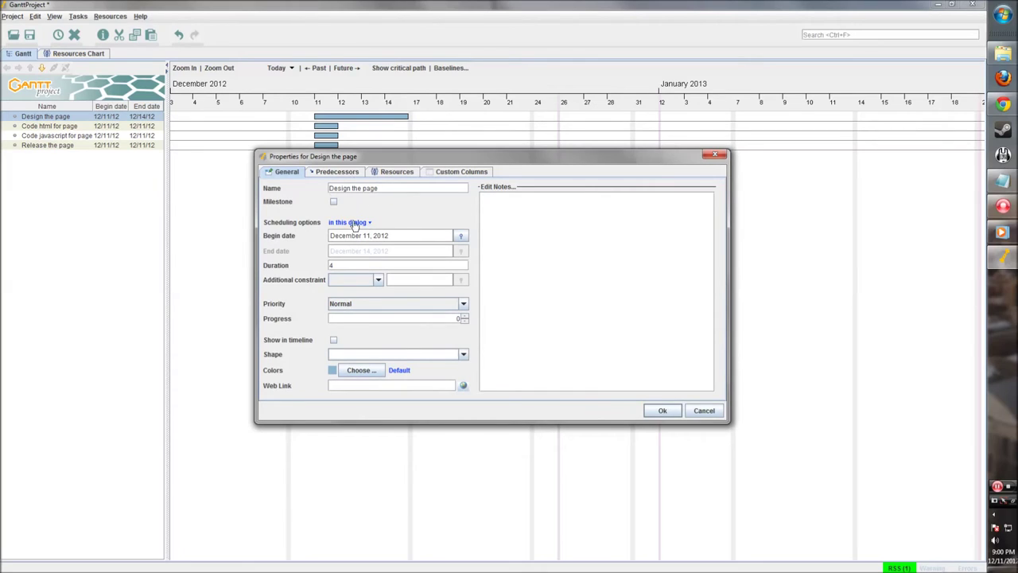
{"action": "left_click", "coordinate": [377, 279]}
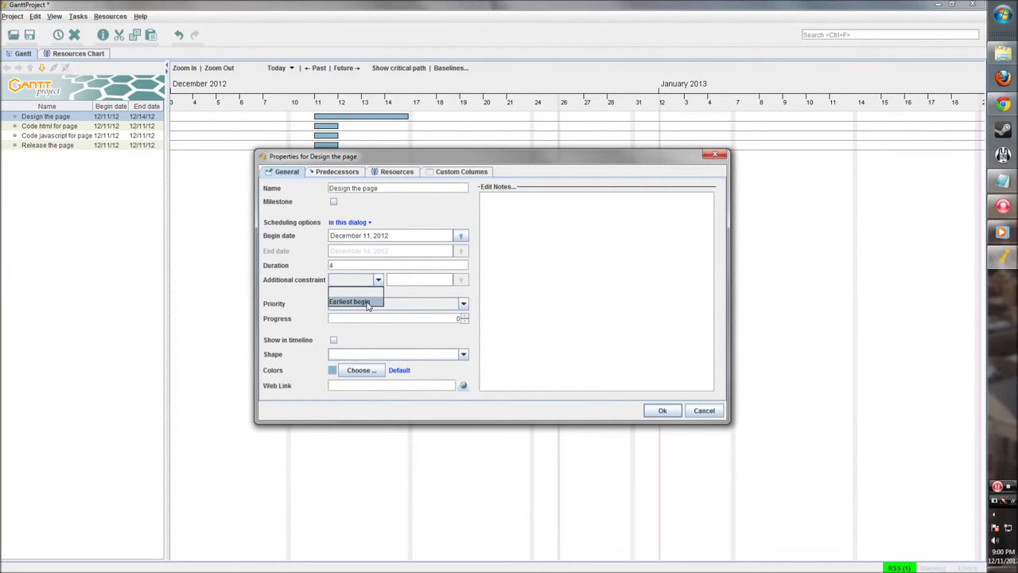
{"action": "left_click", "coordinate": [368, 302]}
{"action": "left_click", "coordinate": [461, 280]}
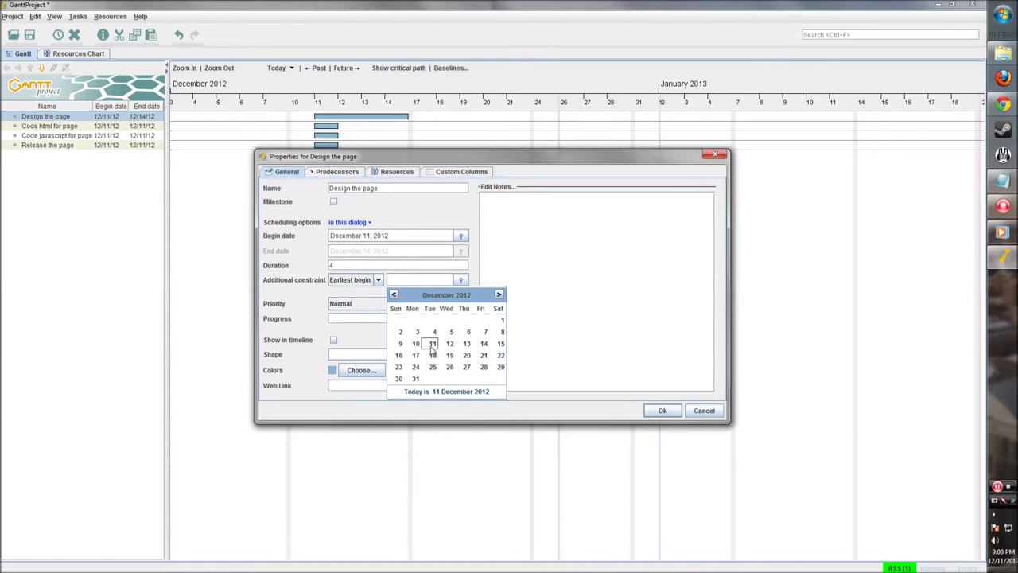
{"action": "left_click", "coordinate": [449, 346]}
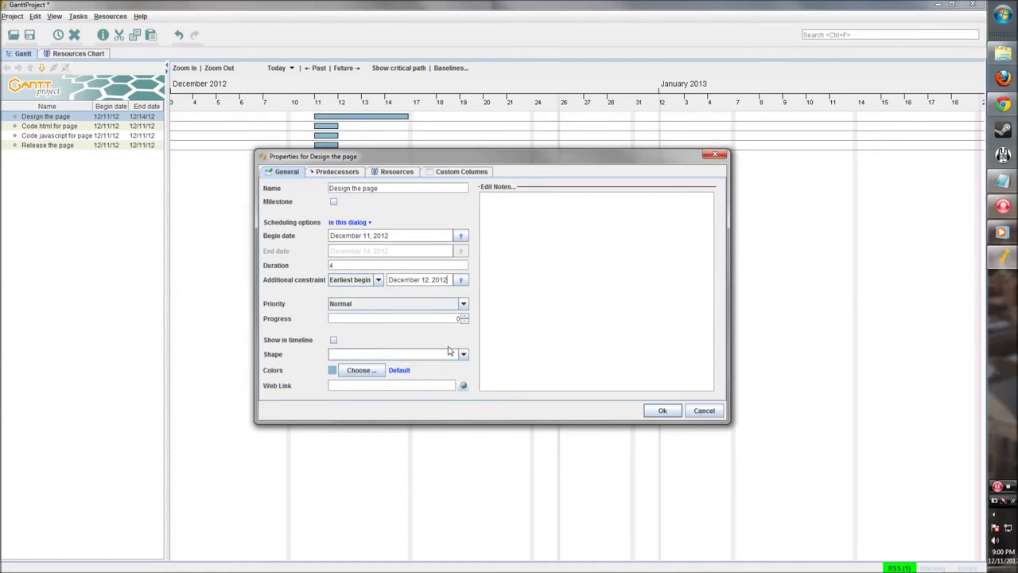
Keep the priority at Normal and set the task colour to dark blue
{"action": "left_click", "coordinate": [354, 307]}
{"action": "left_click", "coordinate": [348, 346]}
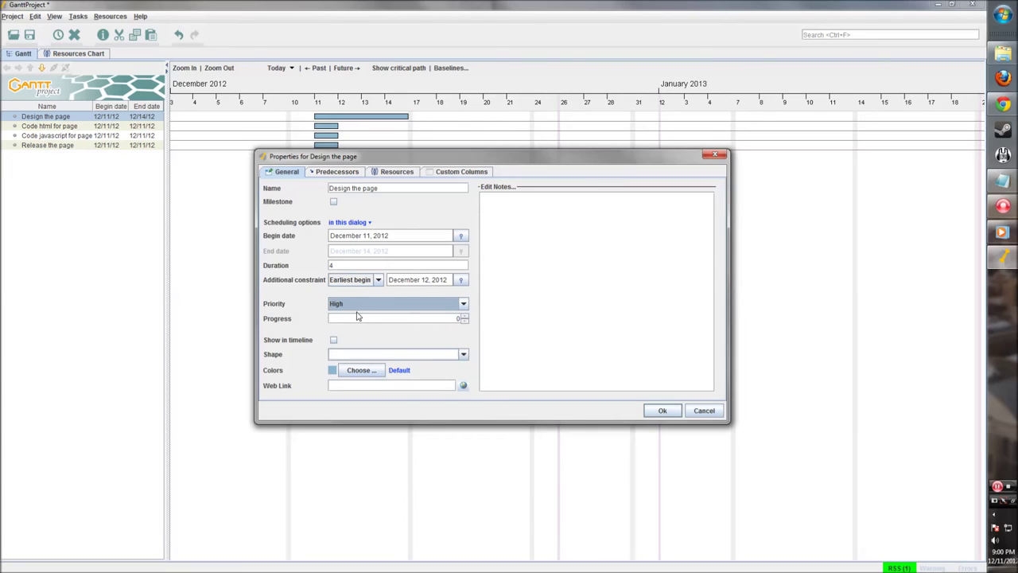
{"action": "left_click", "coordinate": [359, 307]}
{"action": "left_click", "coordinate": [349, 338]}
{"action": "left_click", "coordinate": [339, 354]}
{"action": "left_click", "coordinate": [339, 357]}
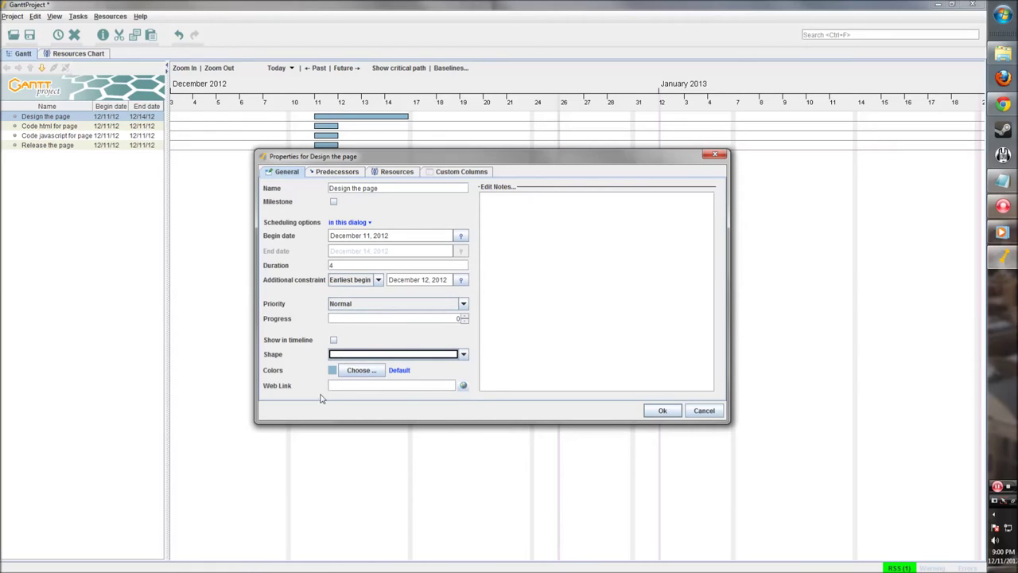
{"action": "left_click", "coordinate": [353, 371]}
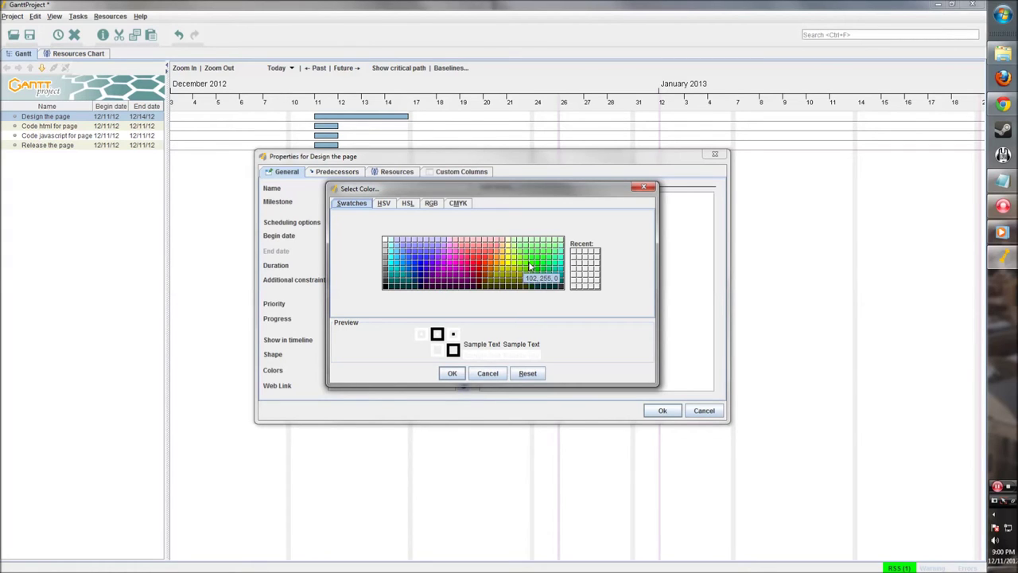
{"action": "left_click", "coordinate": [421, 271]}
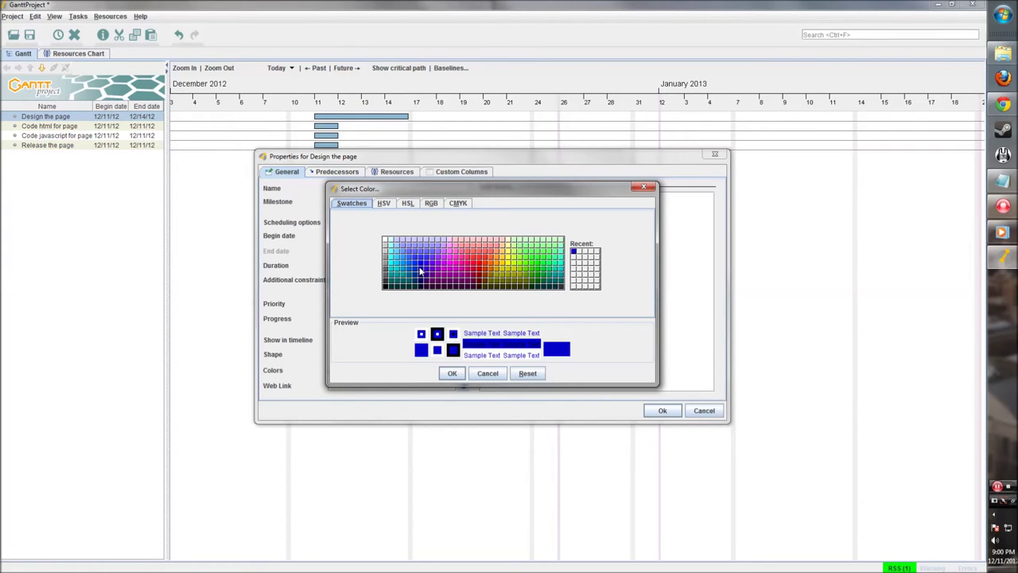
{"action": "left_click", "coordinate": [451, 373]}
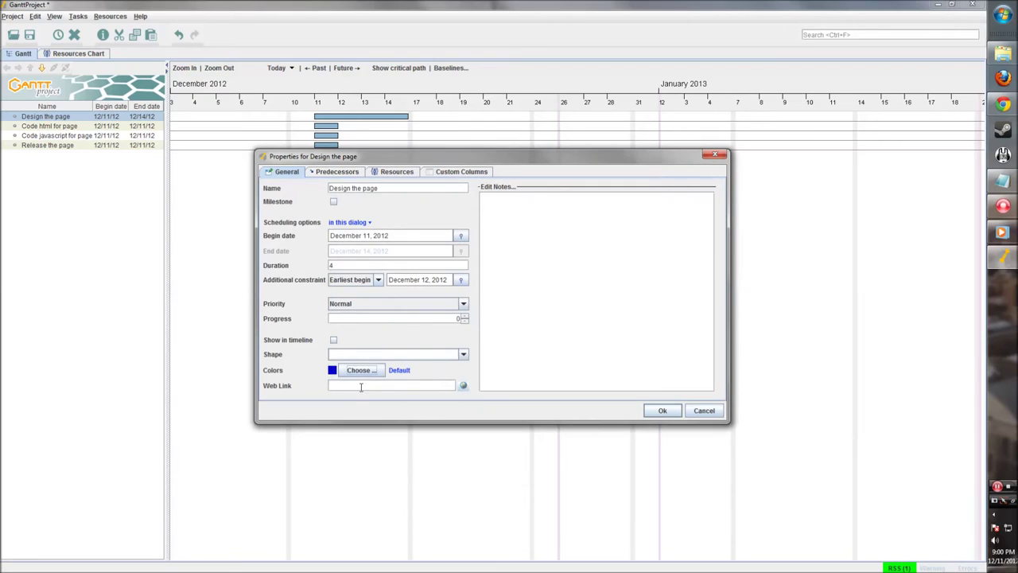
Review the Predecessors, Resources and Custom columns tabs, then apply the changes
{"action": "left_click", "coordinate": [337, 172]}
{"action": "left_click", "coordinate": [395, 177]}
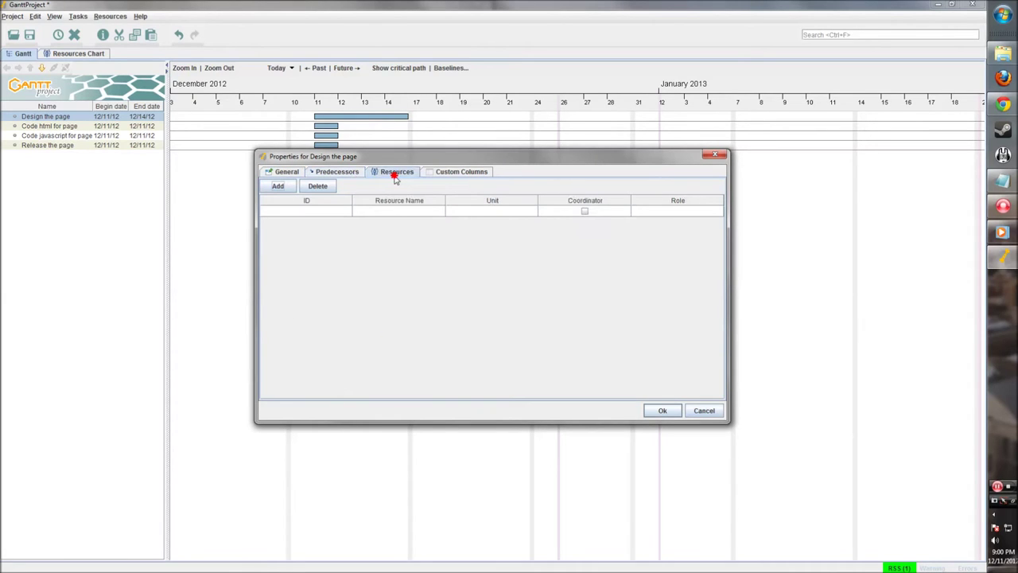
{"action": "left_click", "coordinate": [449, 175]}
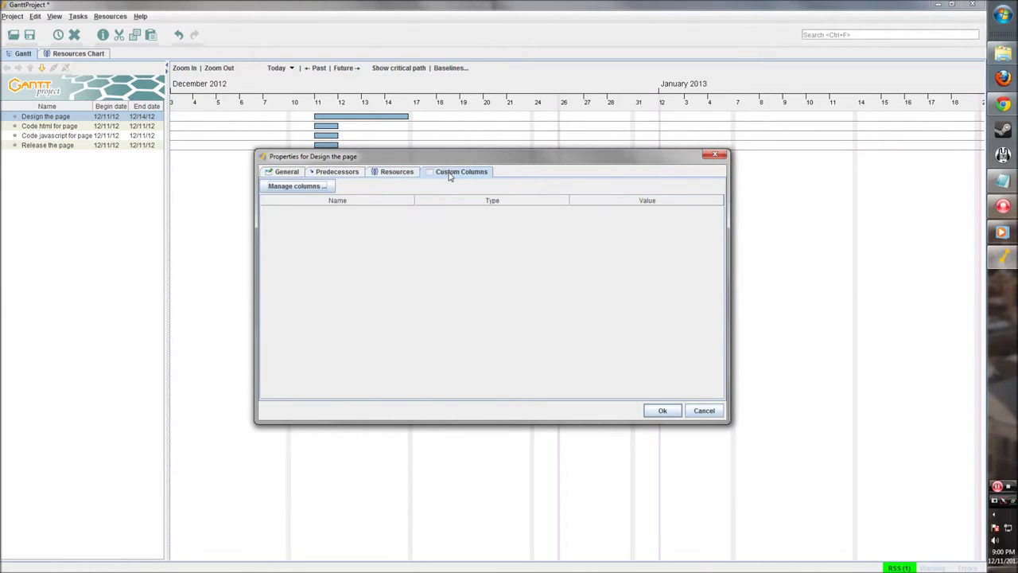
{"action": "left_click", "coordinate": [662, 411]}
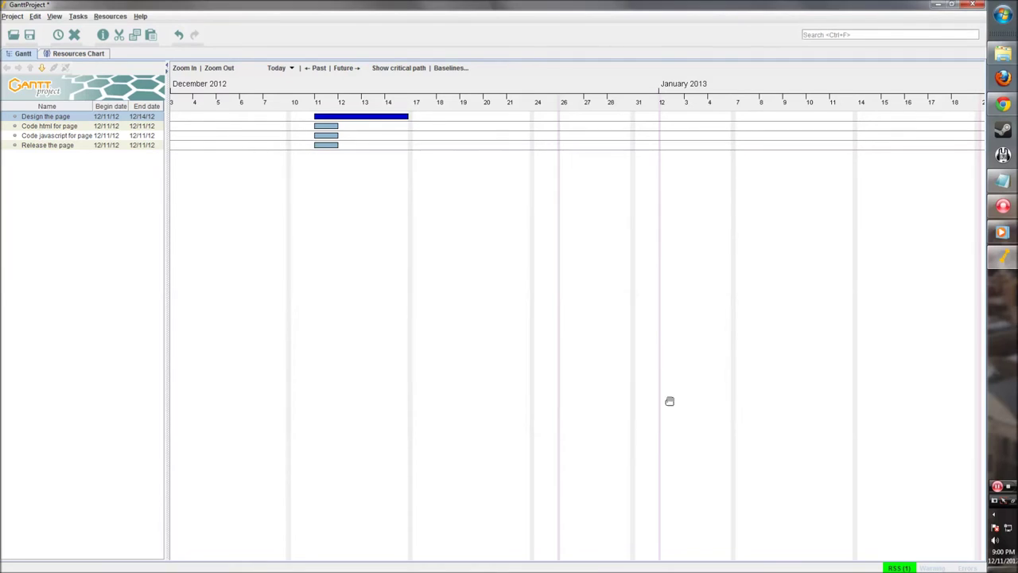
Start Design the page on 12 December and give Code html for page a green bar
{"action": "left_click_drag", "start_coordinate": [315, 116], "coordinate": [338, 116]}
{"action": "double_click", "coordinate": [321, 128]}
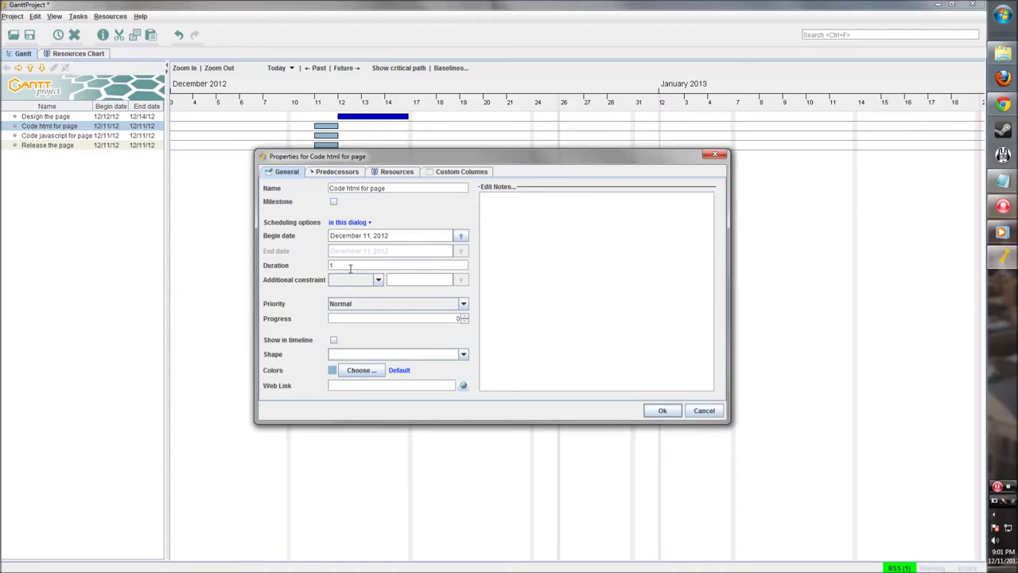
{"action": "left_click", "coordinate": [333, 370]}
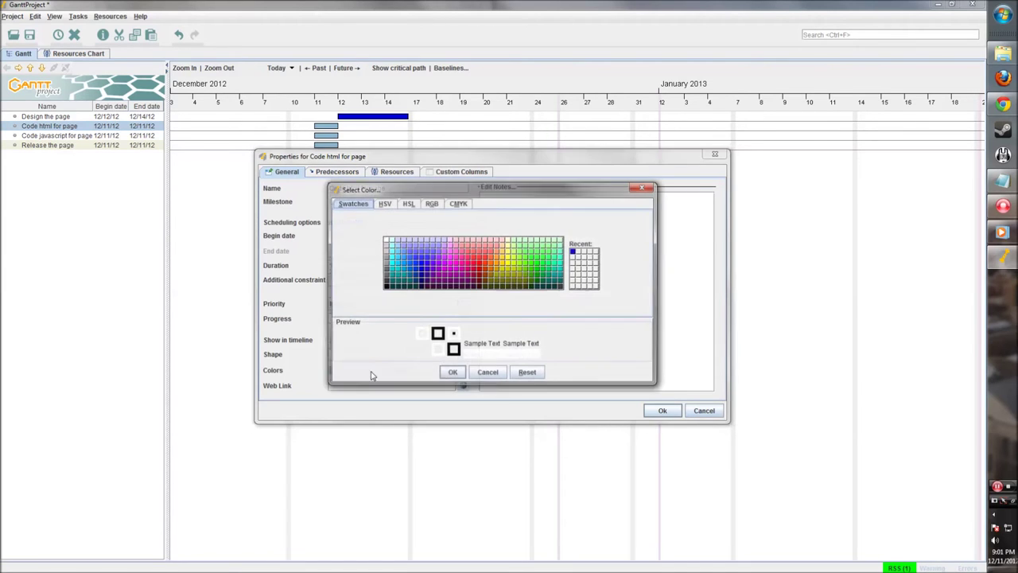
{"action": "left_click", "coordinate": [479, 269]}
{"action": "left_click", "coordinate": [453, 374]}
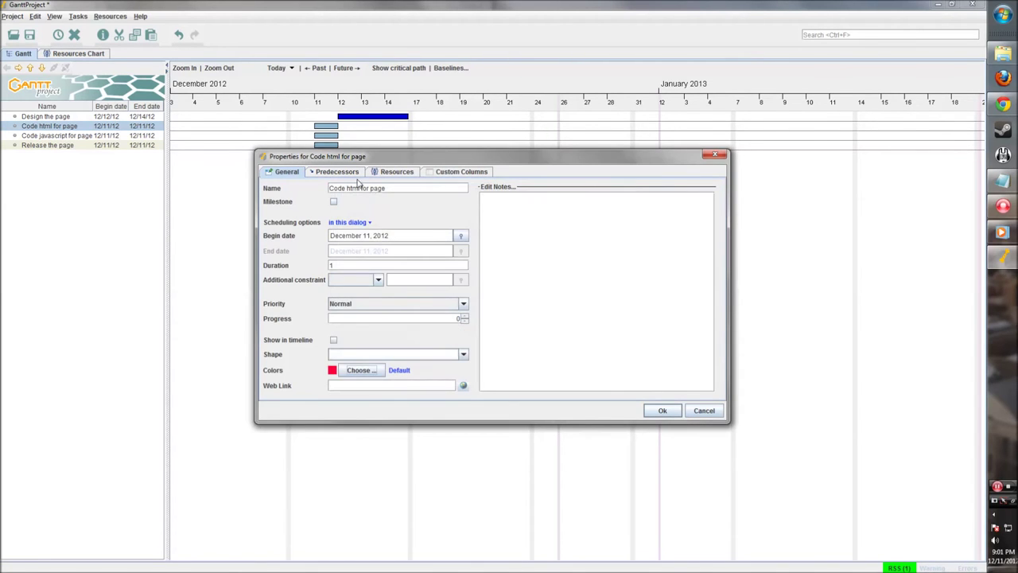
{"action": "left_click", "coordinate": [355, 367]}
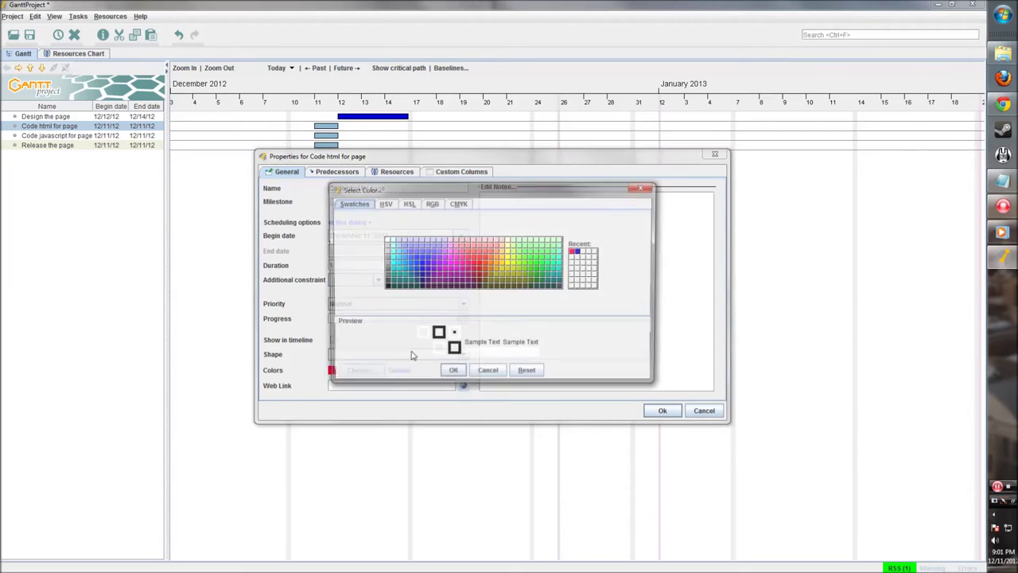
{"action": "left_click", "coordinate": [545, 274]}
{"action": "left_click", "coordinate": [452, 373]}
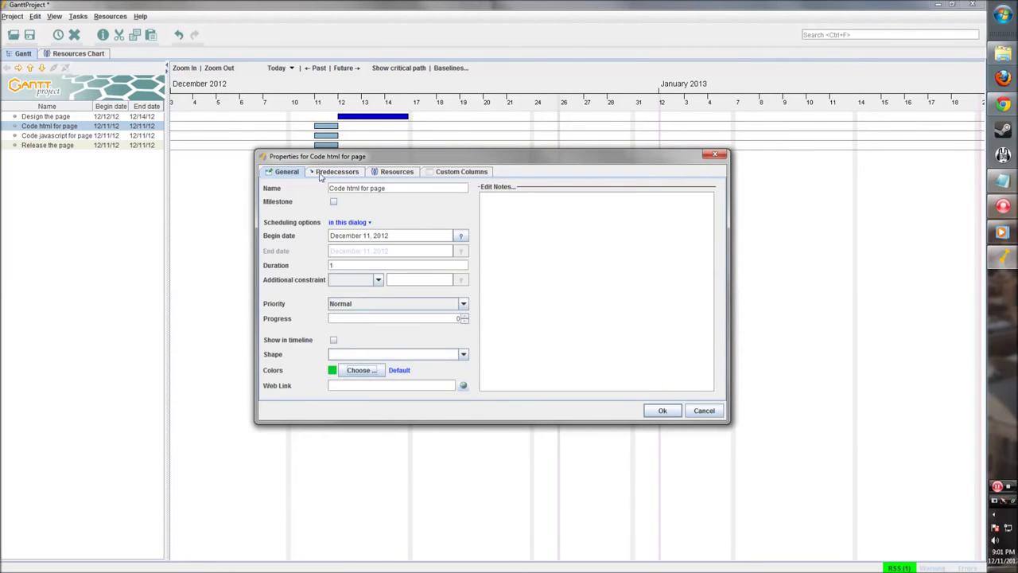
Link Code html for page after Design the page and extend it to 21 December
{"action": "left_click", "coordinate": [321, 173]}
{"action": "left_click_drag", "start_coordinate": [362, 159], "coordinate": [363, 194]}
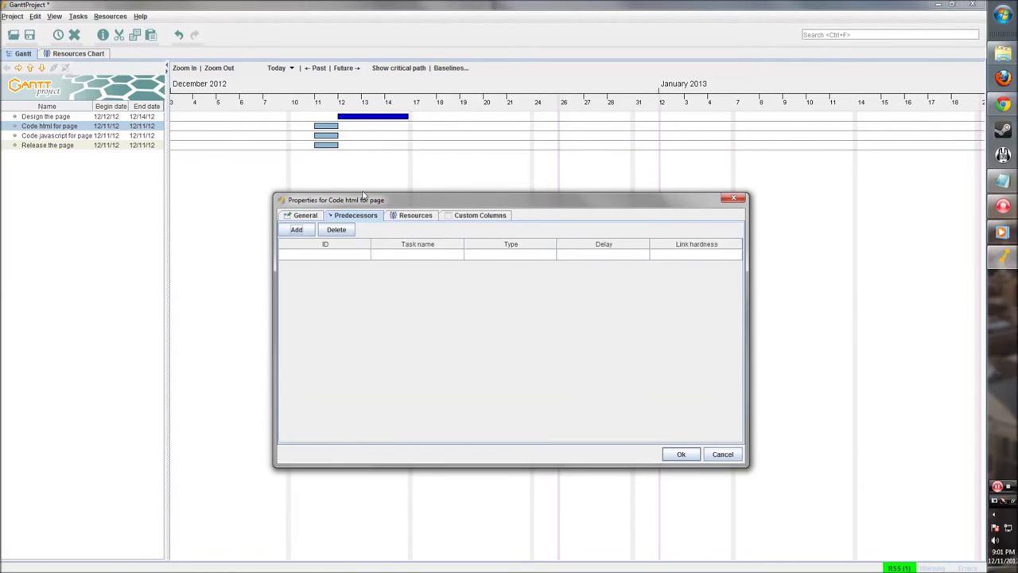
{"action": "left_click", "coordinate": [296, 231]}
{"action": "left_click", "coordinate": [432, 254]}
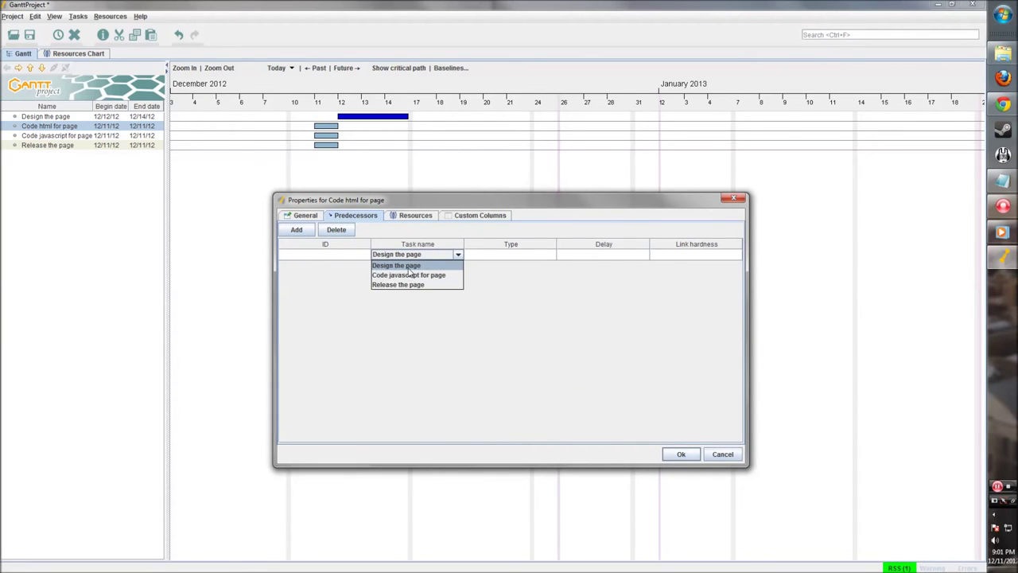
{"action": "left_click", "coordinate": [408, 268]}
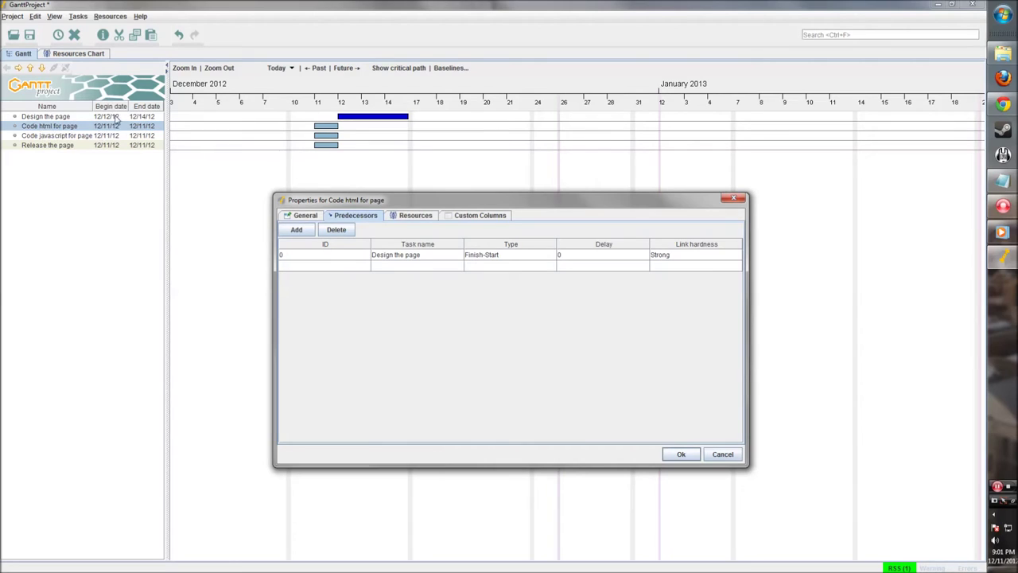
{"action": "left_click", "coordinate": [678, 453]}
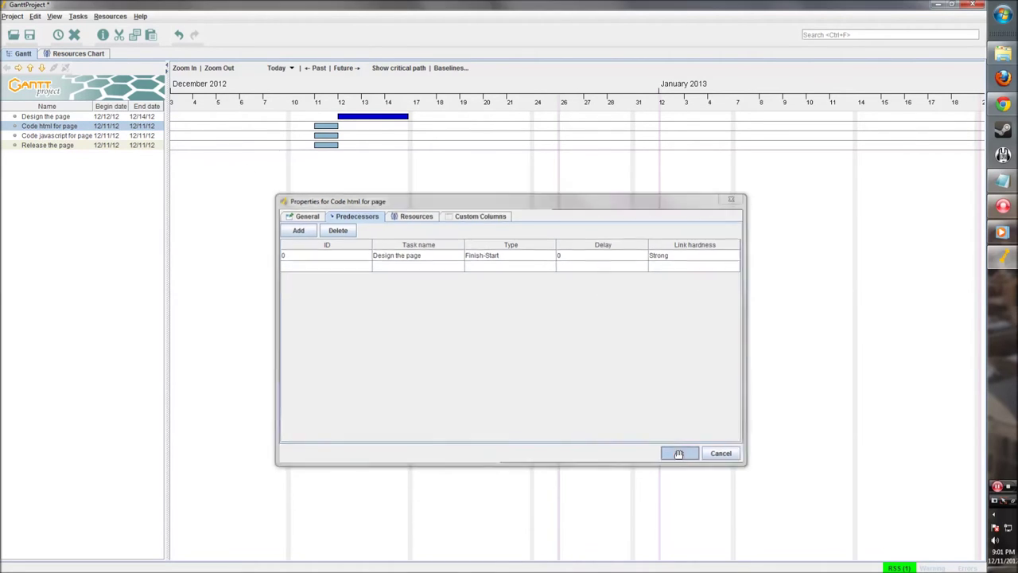
{"action": "left_click_drag", "start_coordinate": [435, 126], "coordinate": [527, 131]}
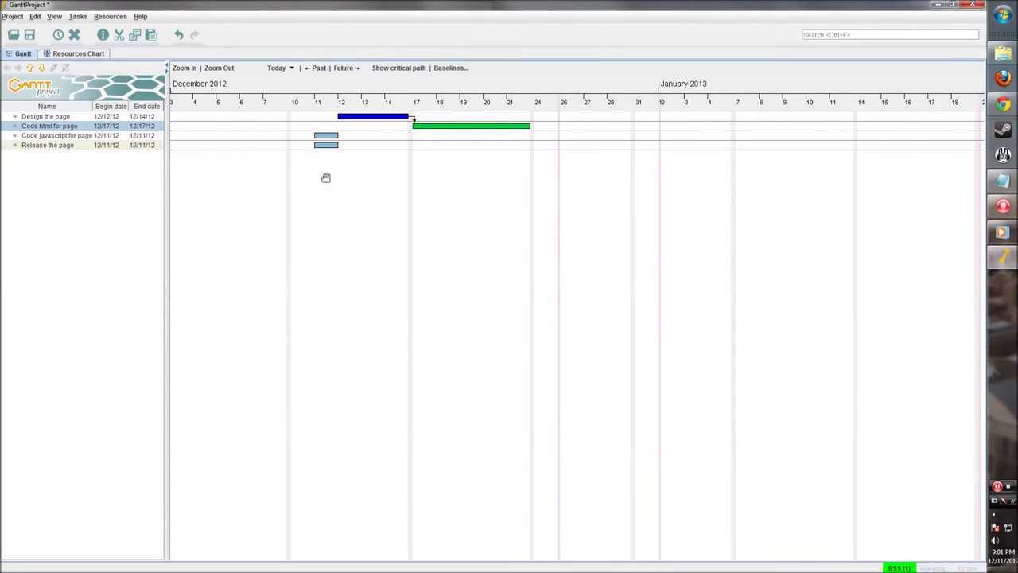
Colour Code javascript for page with the same green used earlier
{"action": "double_click", "coordinate": [326, 136]}
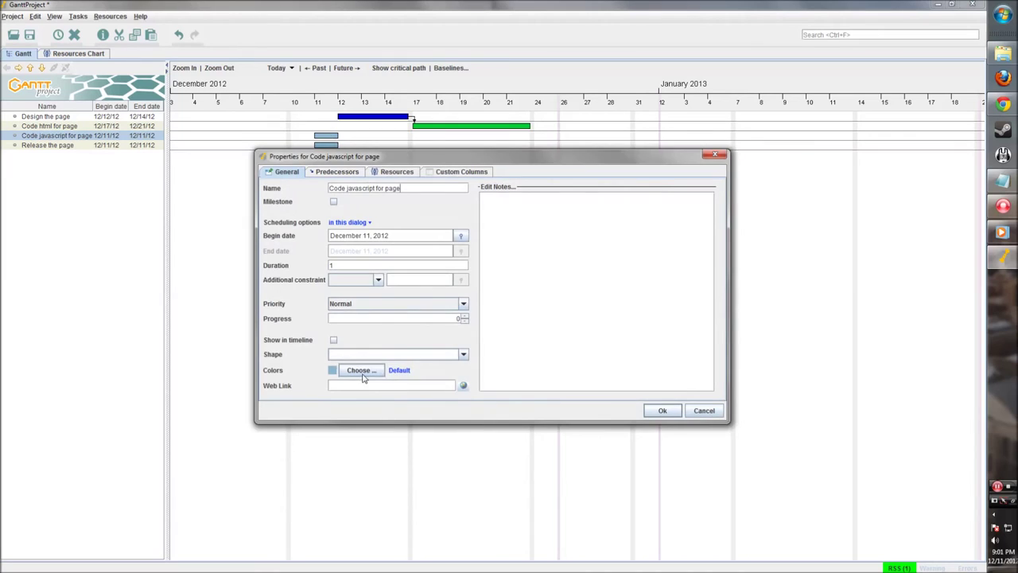
{"action": "left_click", "coordinate": [361, 370]}
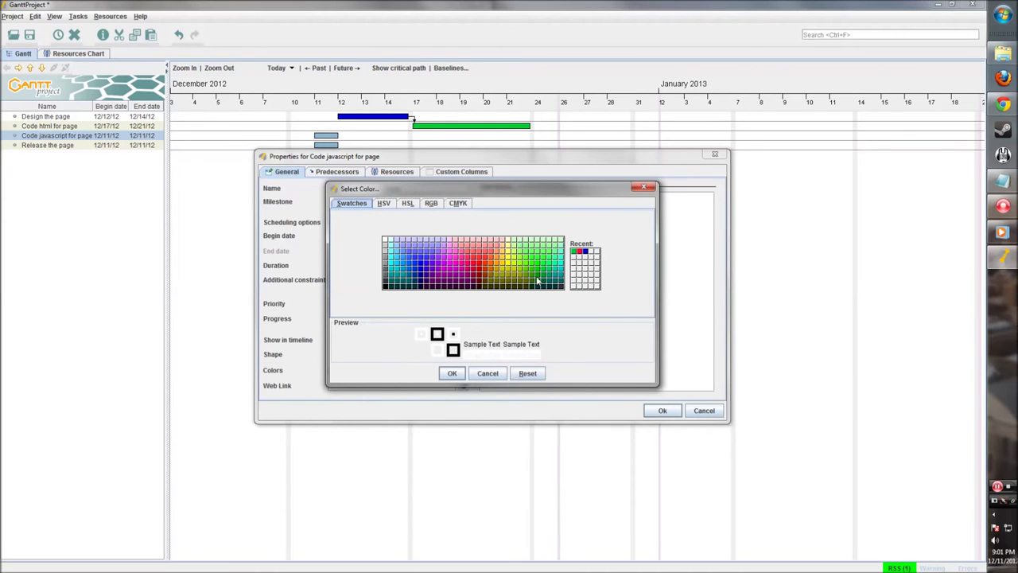
{"action": "left_click", "coordinate": [383, 203]}
{"action": "left_click", "coordinate": [407, 203]}
{"action": "left_click", "coordinate": [431, 204]}
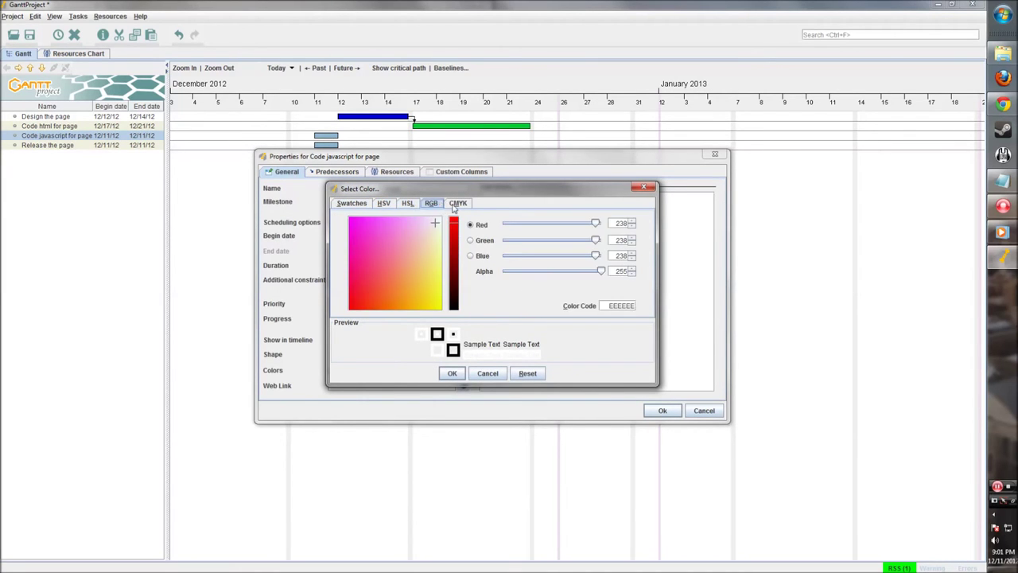
{"action": "left_click", "coordinate": [457, 204]}
{"action": "left_click", "coordinate": [385, 203]}
{"action": "left_click", "coordinate": [405, 205]}
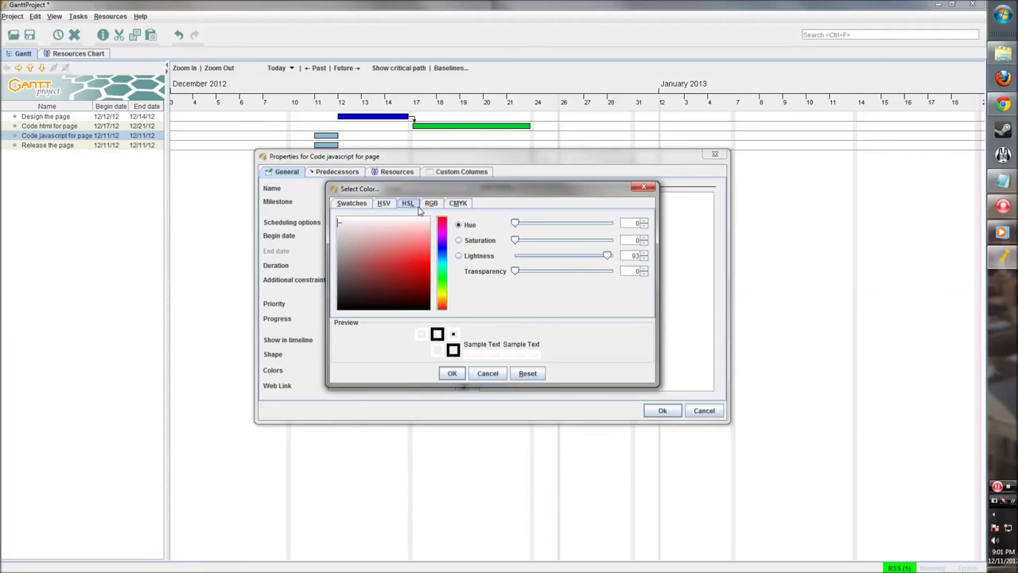
{"action": "left_click", "coordinate": [431, 205]}
{"action": "left_click", "coordinate": [458, 205]}
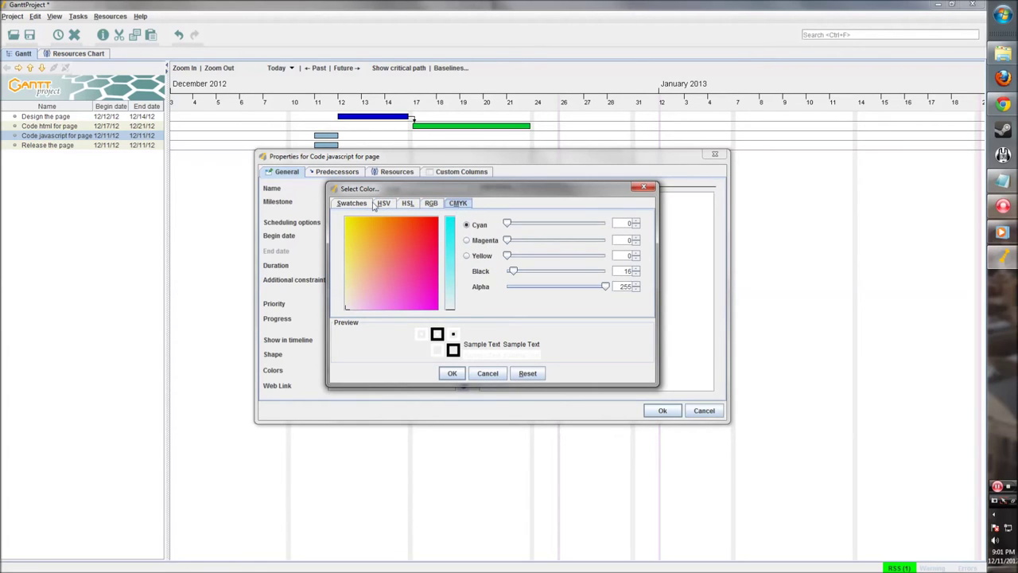
{"action": "left_click", "coordinate": [377, 205]}
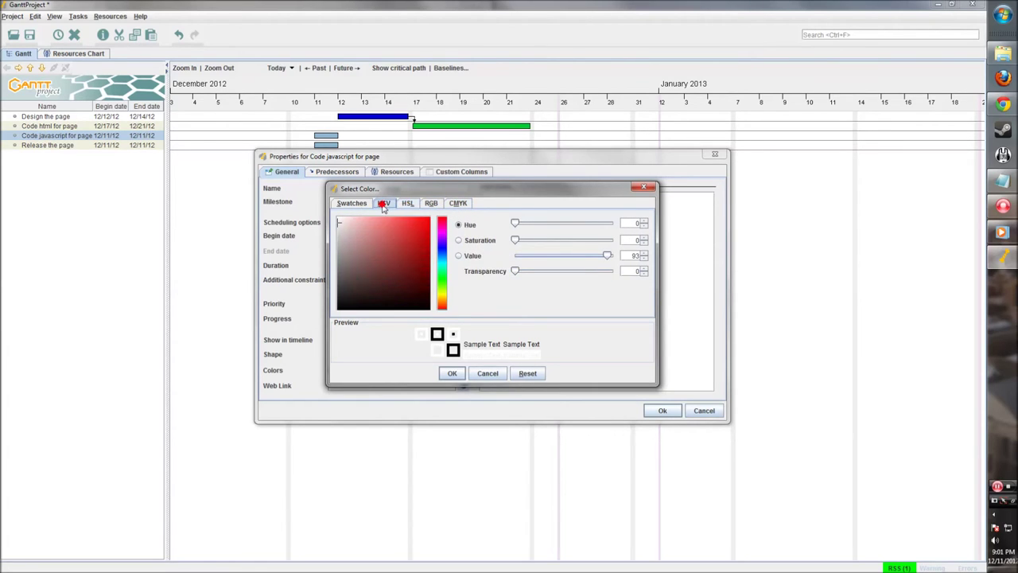
{"action": "left_click", "coordinate": [353, 205]}
{"action": "left_click", "coordinate": [541, 277]}
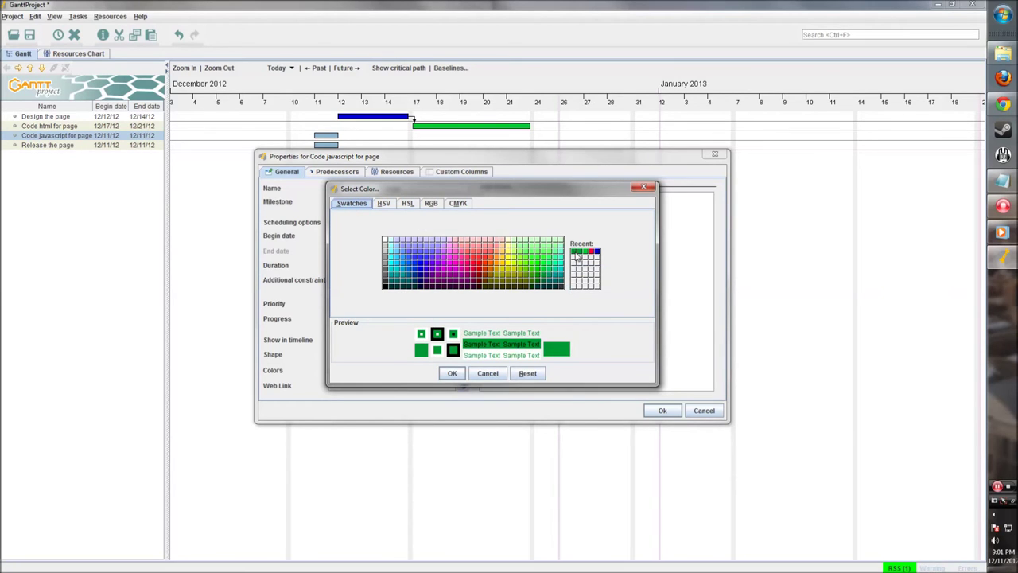
{"action": "left_click", "coordinate": [452, 373]}
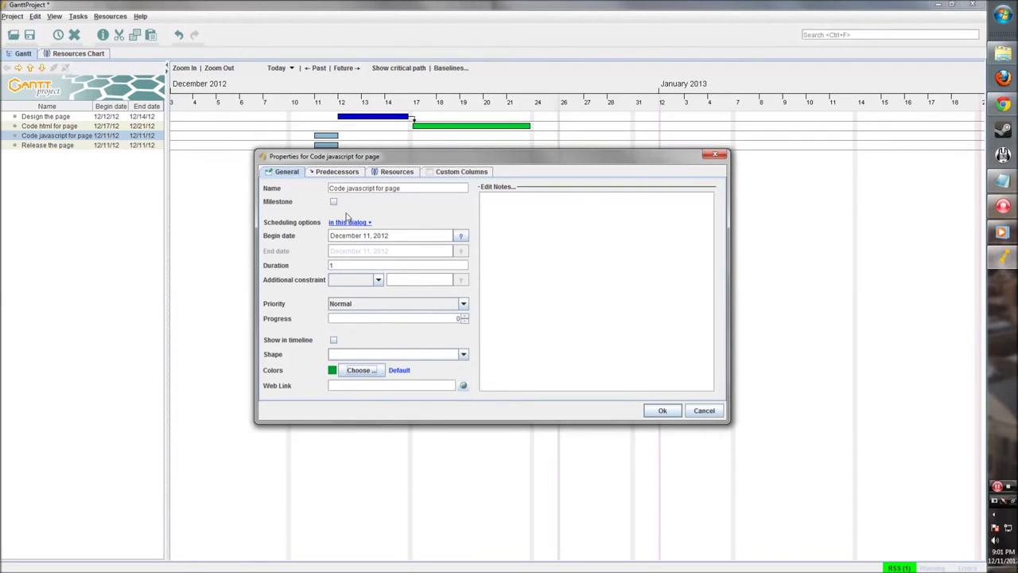
Add two Design the page predecessor links, then remove them and close the properties
{"action": "left_click", "coordinate": [353, 174]}
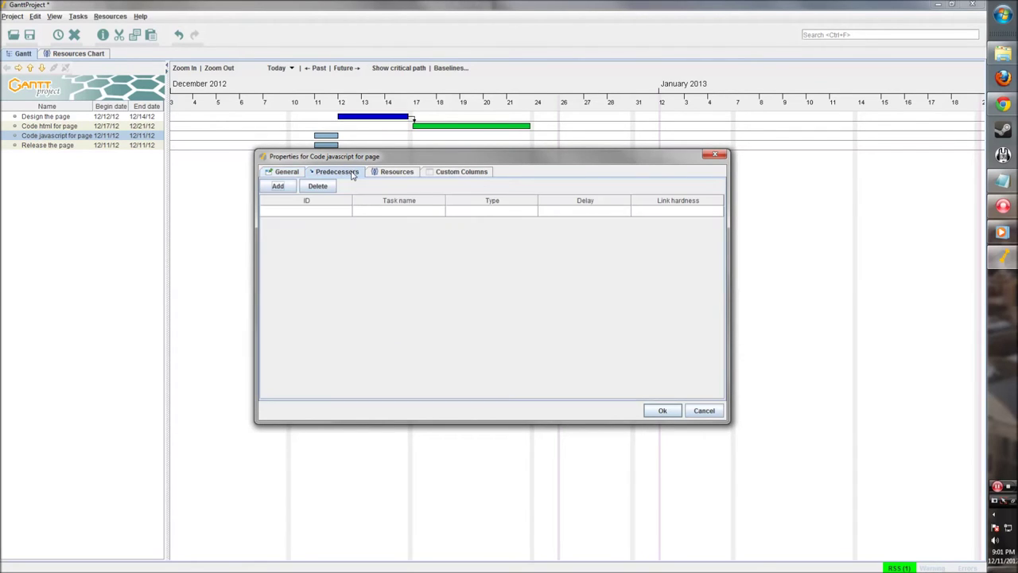
{"action": "left_click", "coordinate": [278, 186]}
{"action": "left_click", "coordinate": [401, 211]}
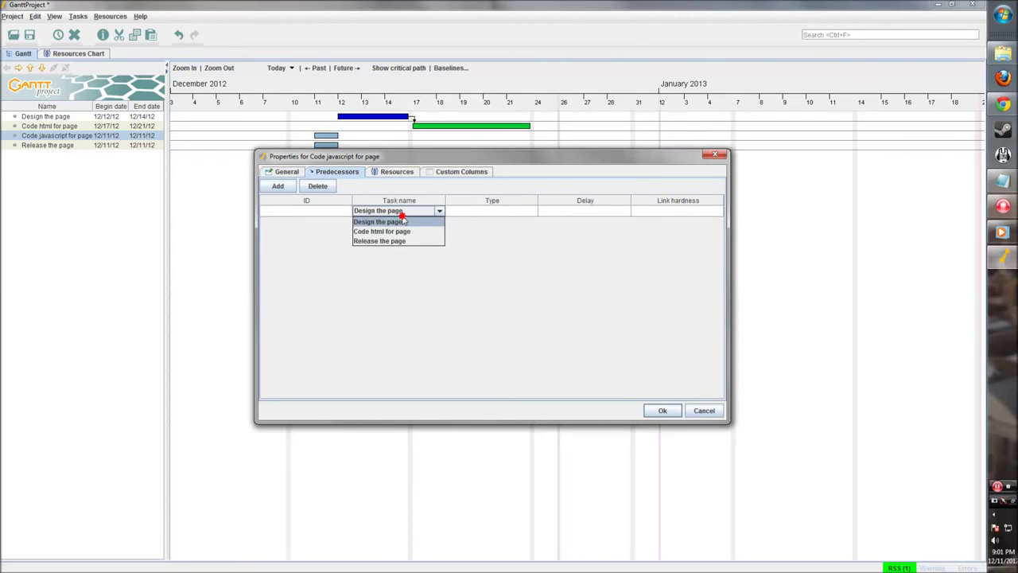
{"action": "left_click", "coordinate": [404, 221]}
{"action": "left_click", "coordinate": [403, 222]}
{"action": "left_click", "coordinate": [401, 232]}
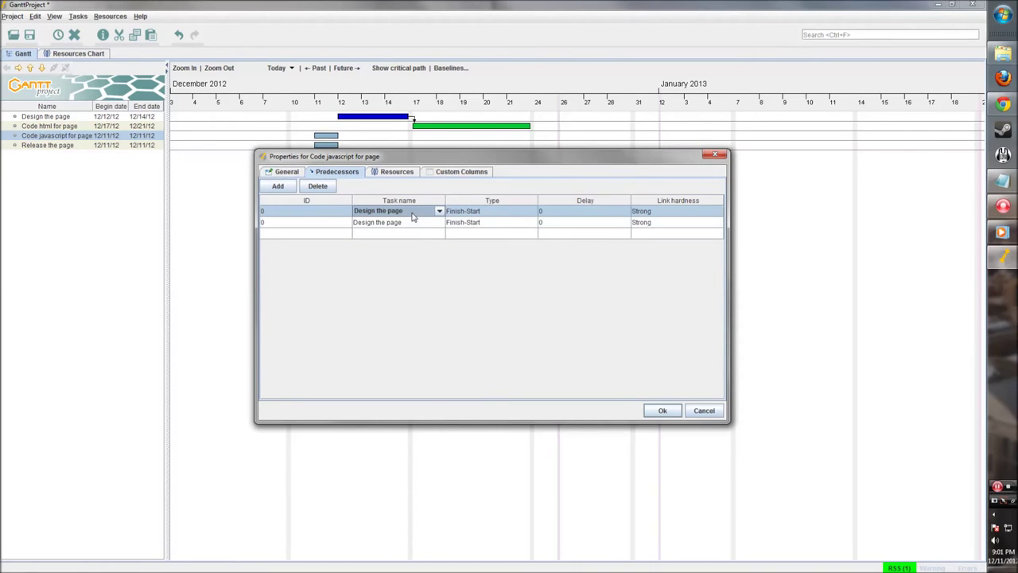
{"action": "left_click", "coordinate": [498, 257]}
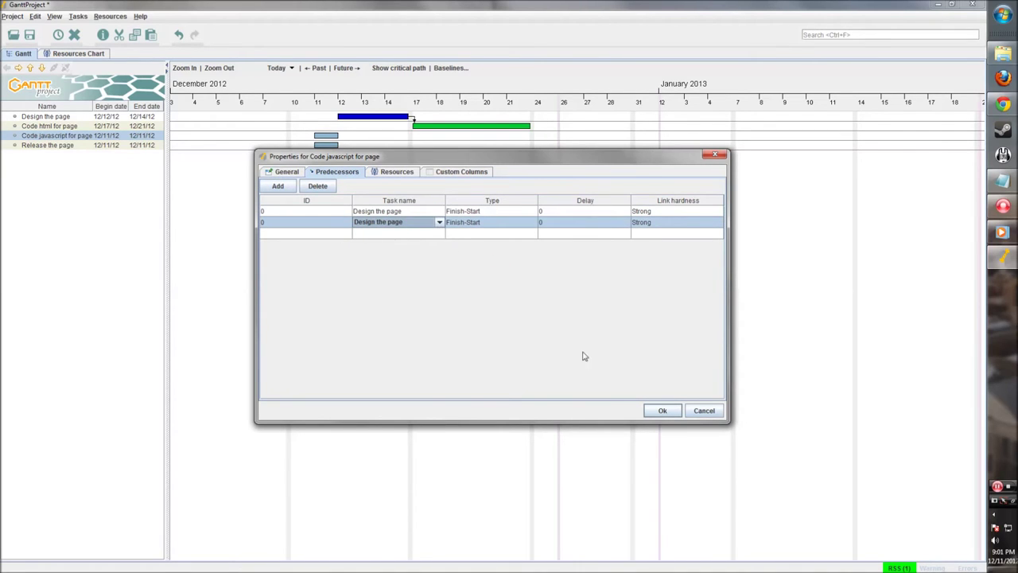
{"action": "left_click", "coordinate": [322, 187]}
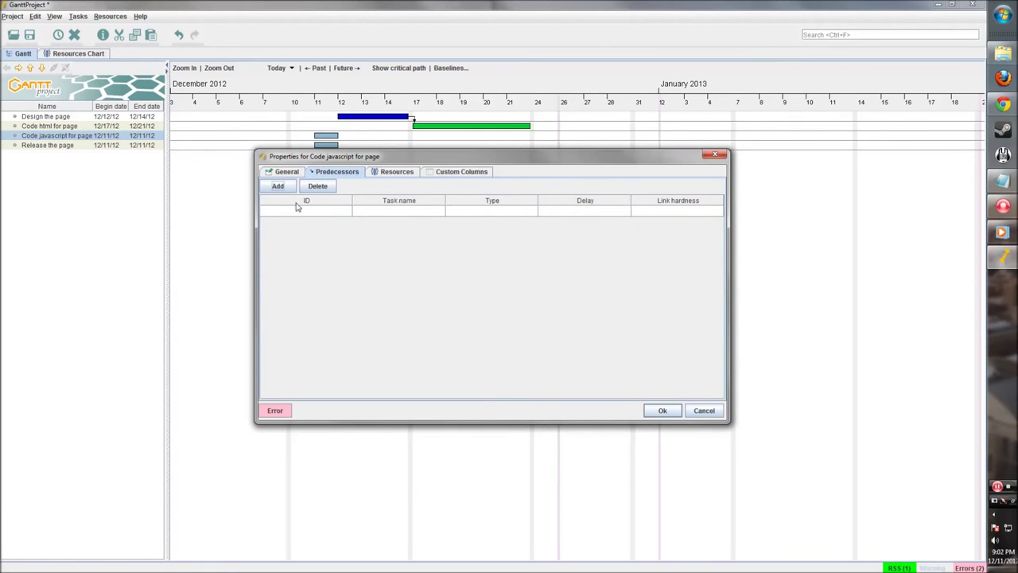
{"action": "left_click", "coordinate": [395, 171]}
{"action": "left_click", "coordinate": [336, 172]}
{"action": "left_click", "coordinate": [662, 408]}
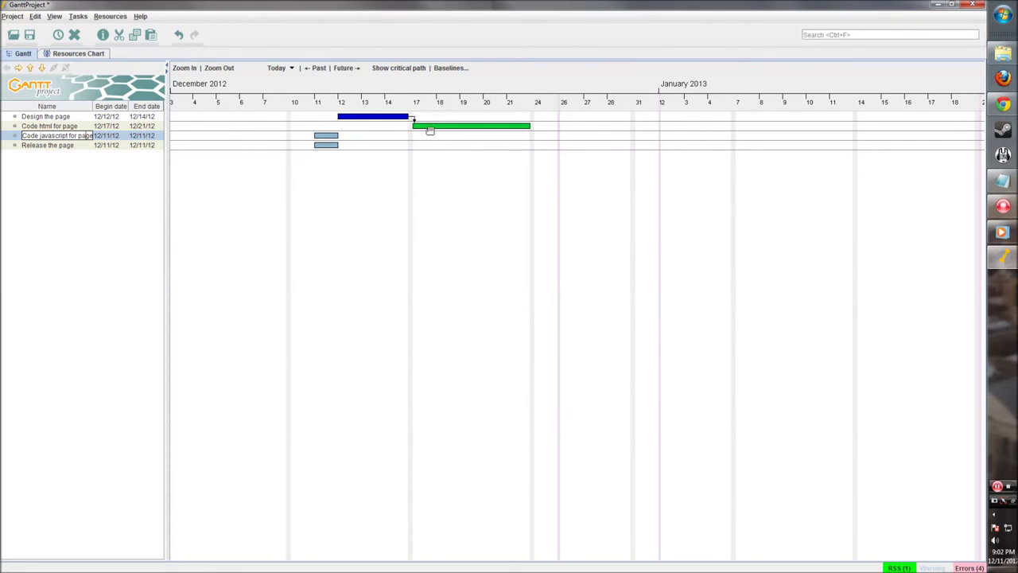
Make Design the page the single predecessor and extend the bar to end on 12/21
{"action": "double_click", "coordinate": [332, 138]}
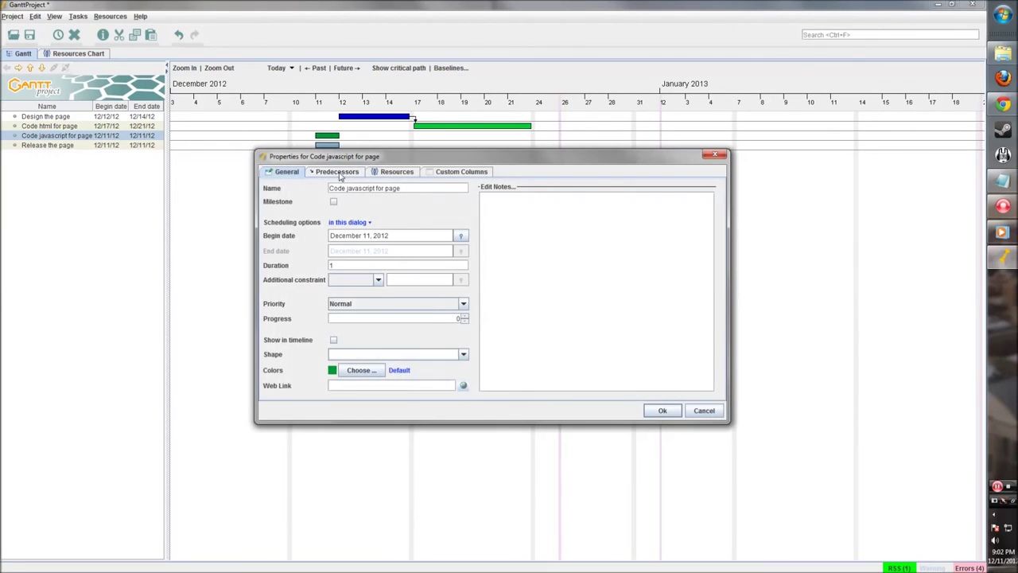
{"action": "left_click", "coordinate": [337, 171]}
{"action": "left_click", "coordinate": [277, 185]}
{"action": "left_click", "coordinate": [398, 211]}
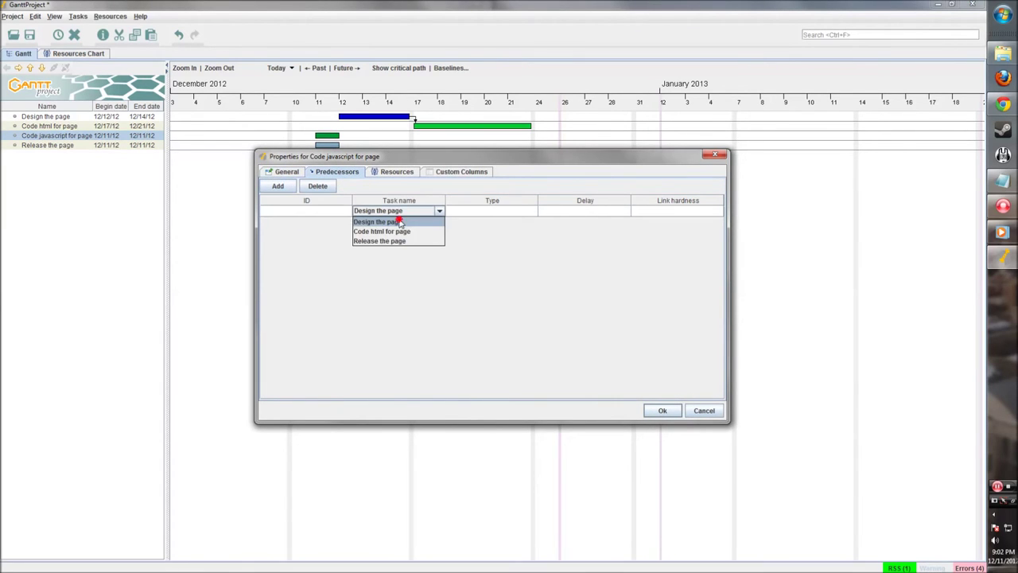
{"action": "left_click", "coordinate": [400, 222]}
{"action": "left_click", "coordinate": [661, 410]}
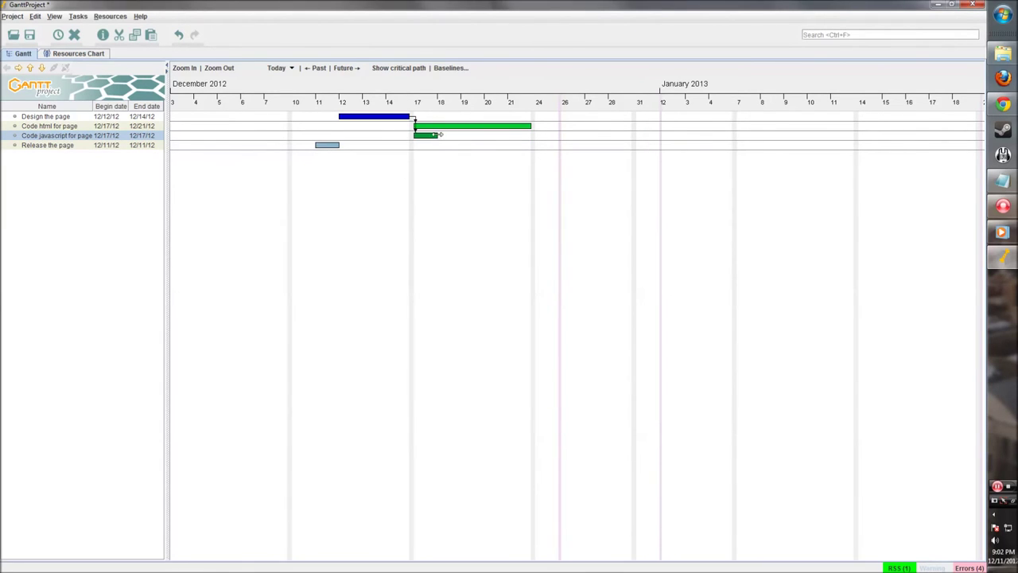
{"action": "left_click_drag", "start_coordinate": [437, 134], "coordinate": [531, 135]}
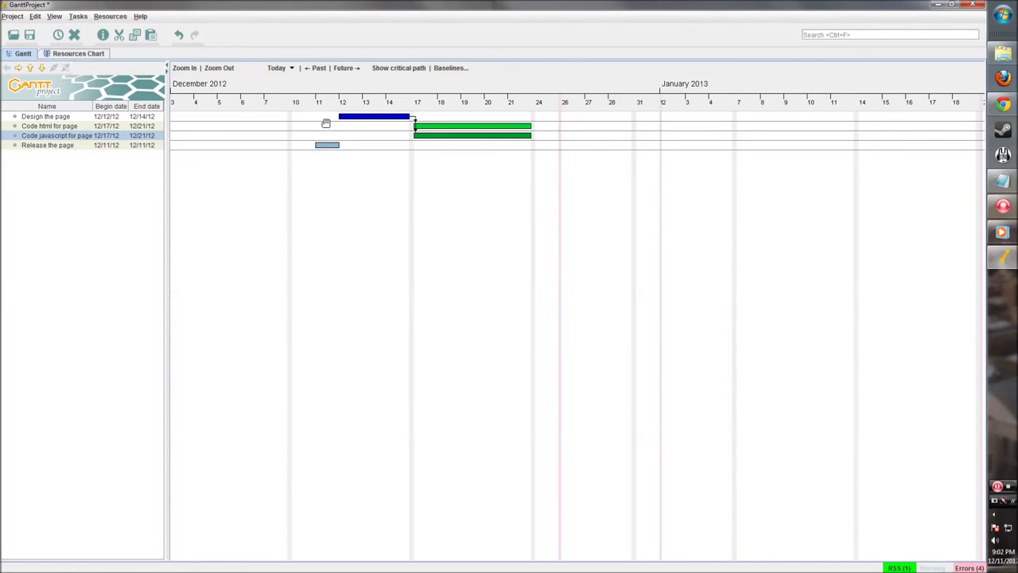
{"action": "left_click", "coordinate": [329, 145]}
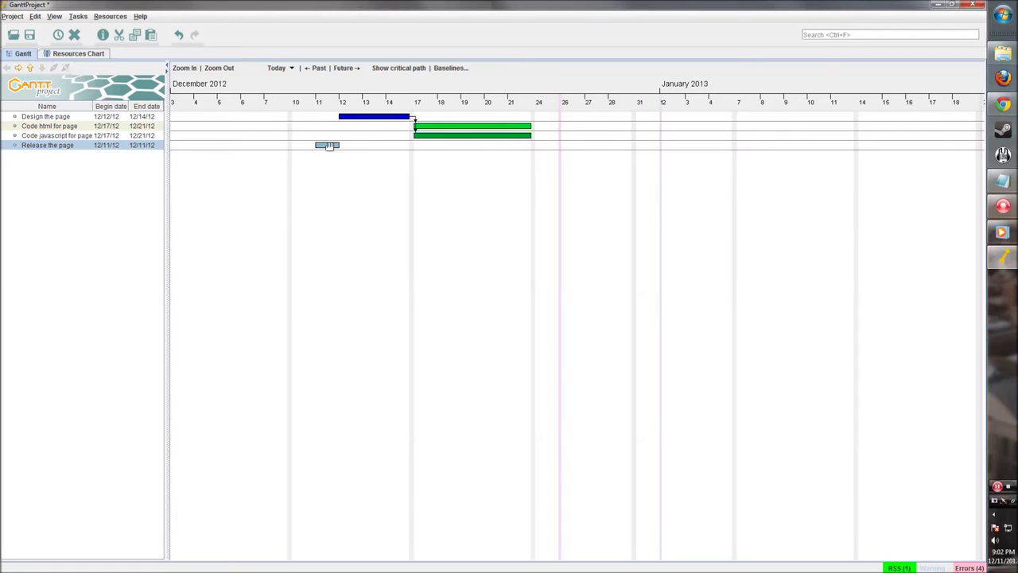
Colour the Release the page task magenta
{"action": "double_click", "coordinate": [331, 150]}
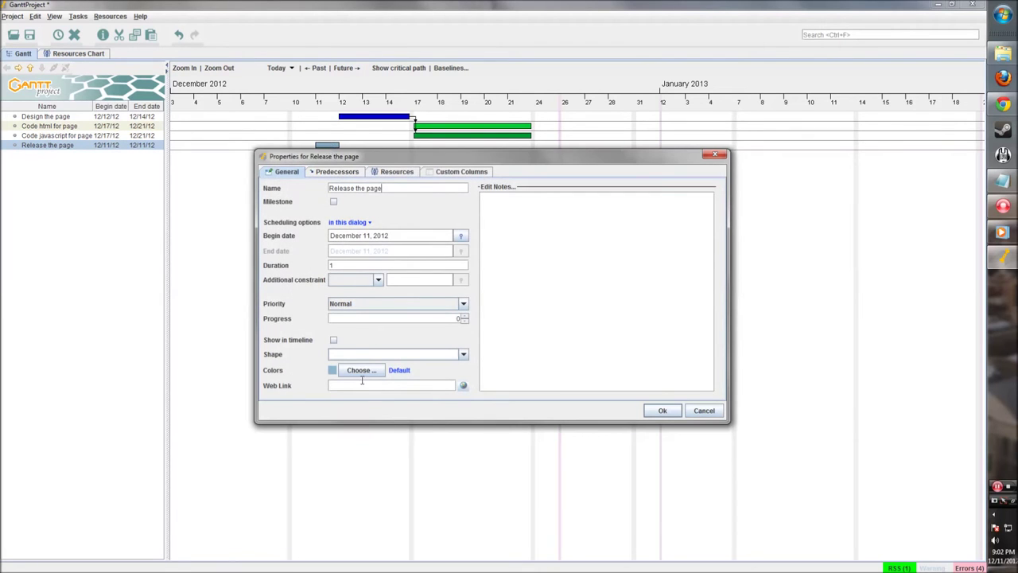
{"action": "left_click", "coordinate": [361, 370]}
{"action": "left_click", "coordinate": [451, 271]}
{"action": "left_click", "coordinate": [449, 273]}
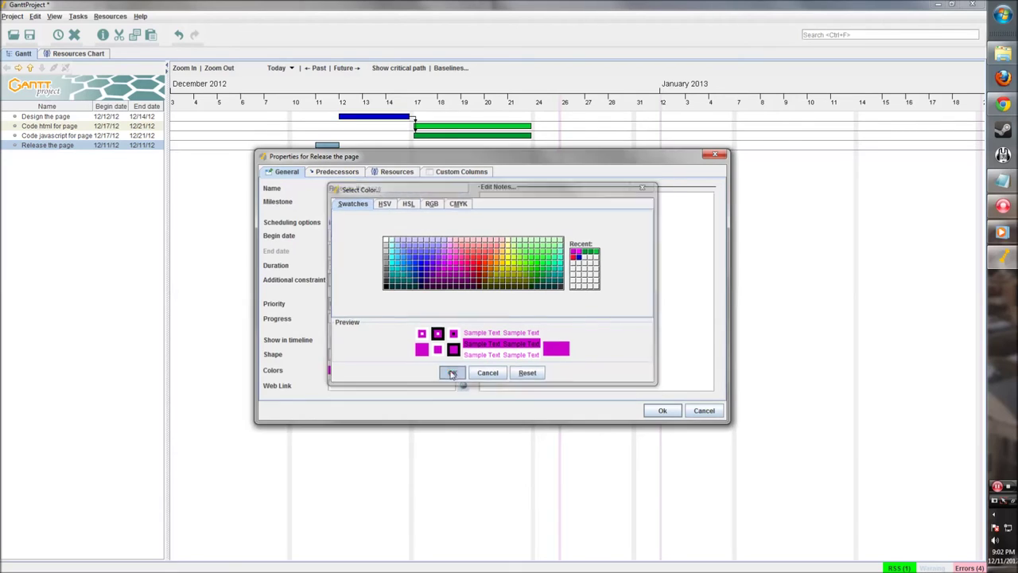
{"action": "left_click", "coordinate": [452, 373]}
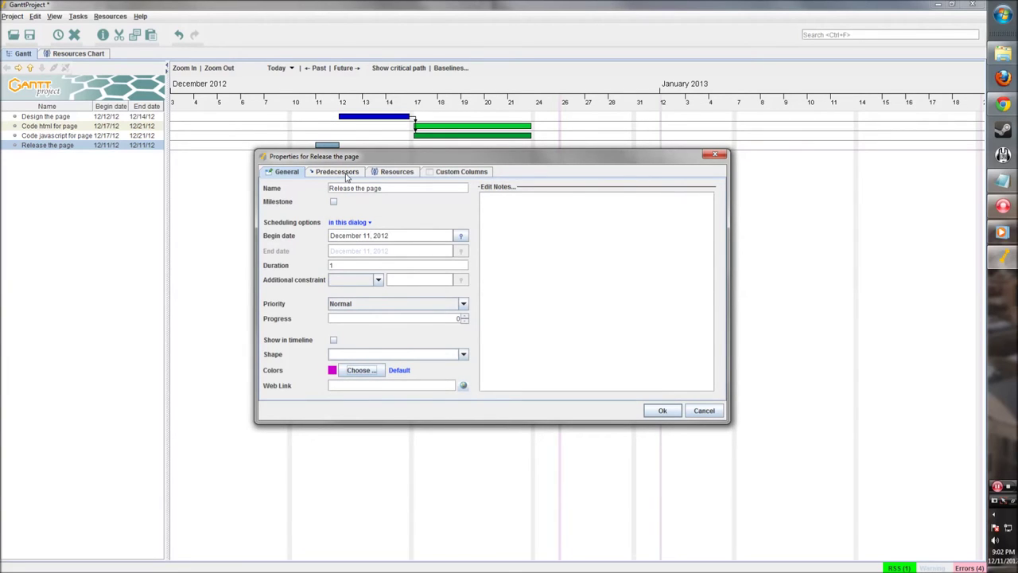
Add Code html and Code javascript as predecessors and stretch the bar through 12/26
{"action": "left_click", "coordinate": [338, 172]}
{"action": "left_click", "coordinate": [276, 187]}
{"action": "left_click", "coordinate": [403, 211]}
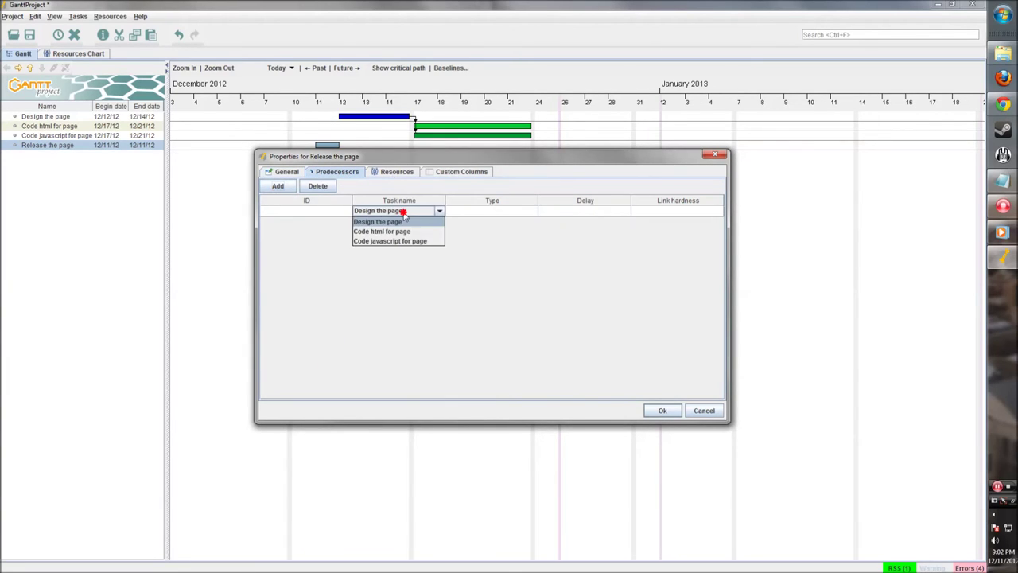
{"action": "left_click", "coordinate": [393, 231]}
{"action": "left_click", "coordinate": [407, 221]}
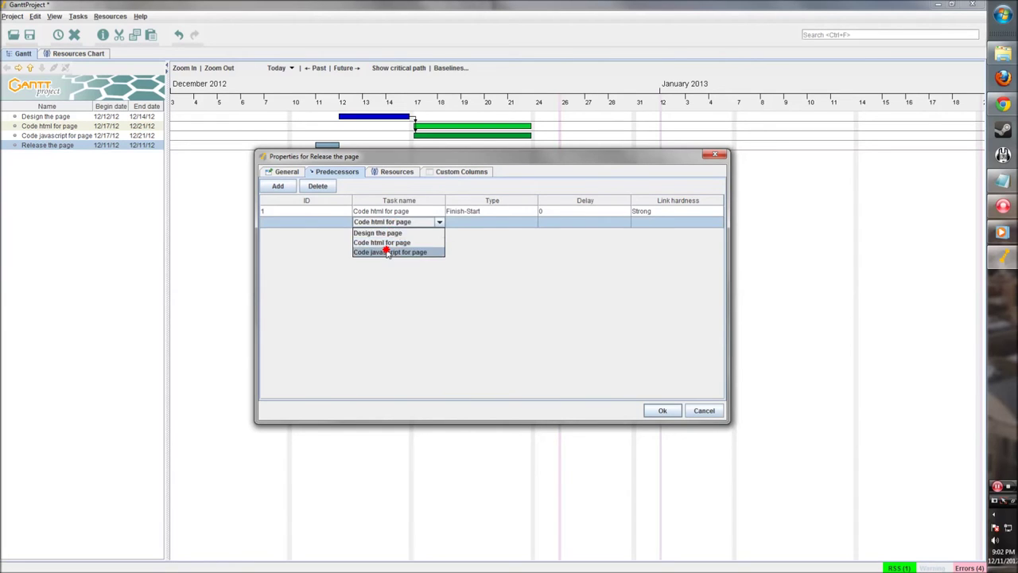
{"action": "left_click", "coordinate": [387, 252]}
{"action": "left_click", "coordinate": [382, 175]}
{"action": "left_click", "coordinate": [430, 175]}
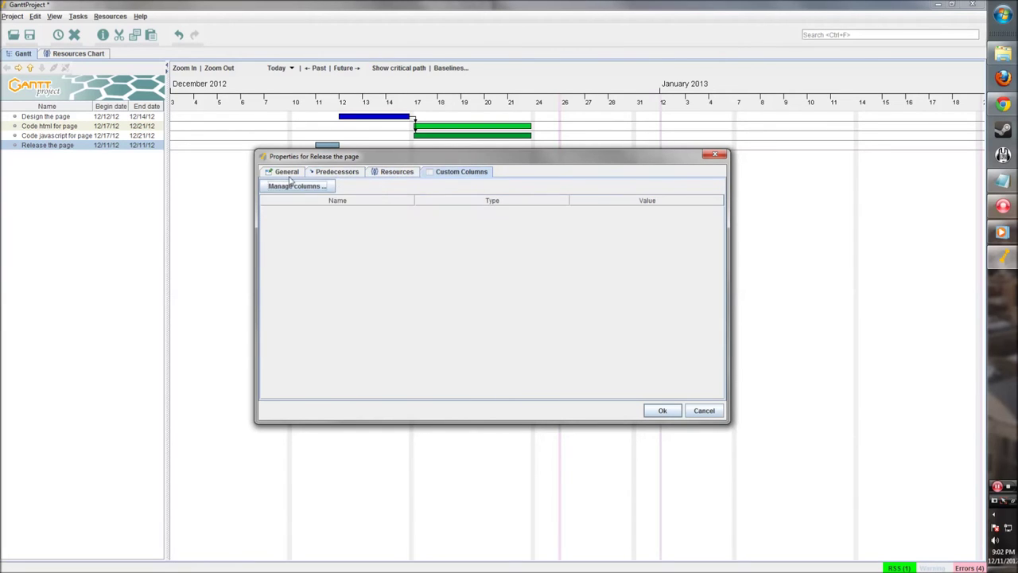
{"action": "left_click", "coordinate": [291, 175]}
{"action": "left_click", "coordinate": [661, 411]}
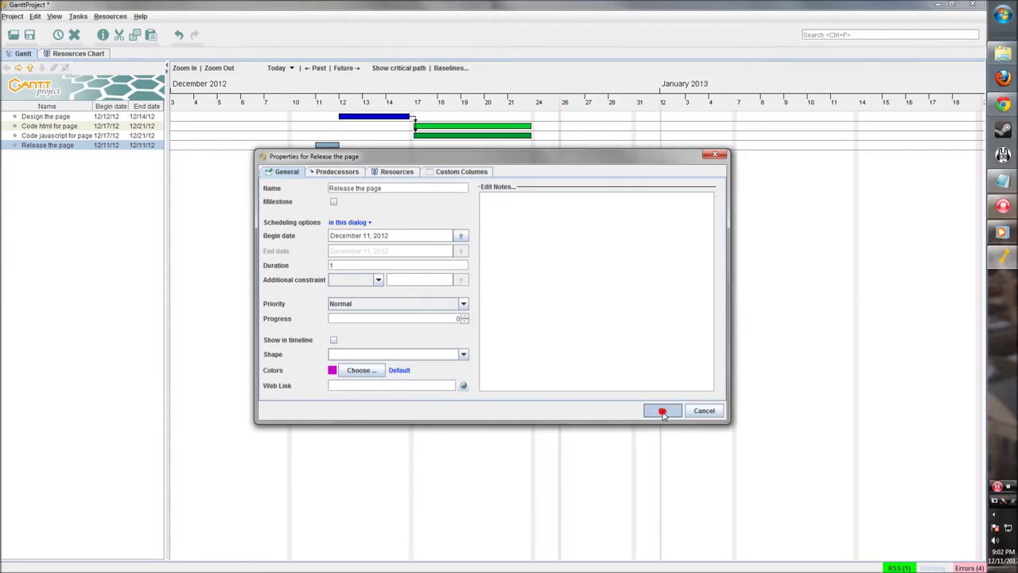
{"action": "left_click_drag", "start_coordinate": [562, 147], "coordinate": [585, 147]}
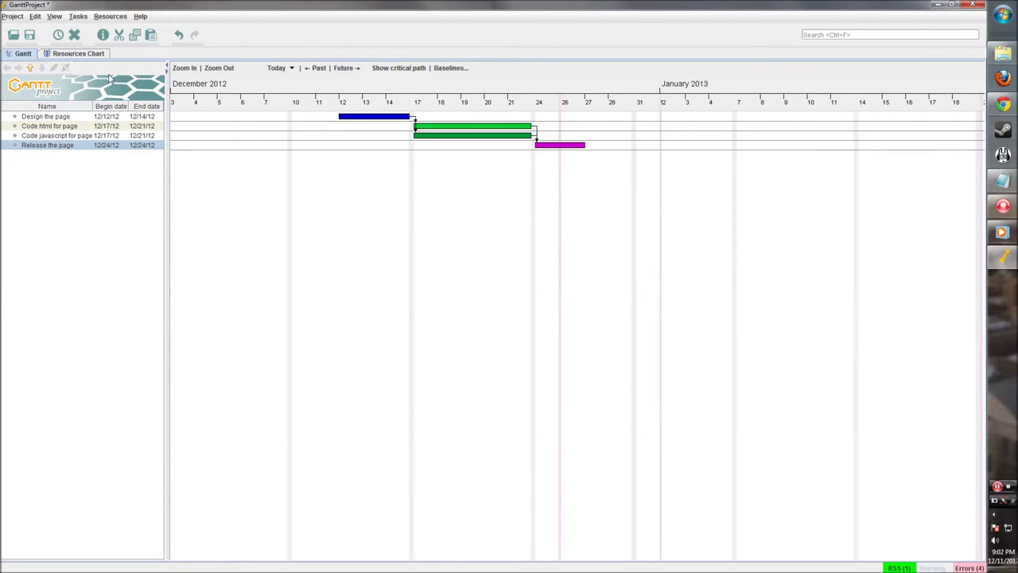
{"action": "left_click", "coordinate": [532, 217]}
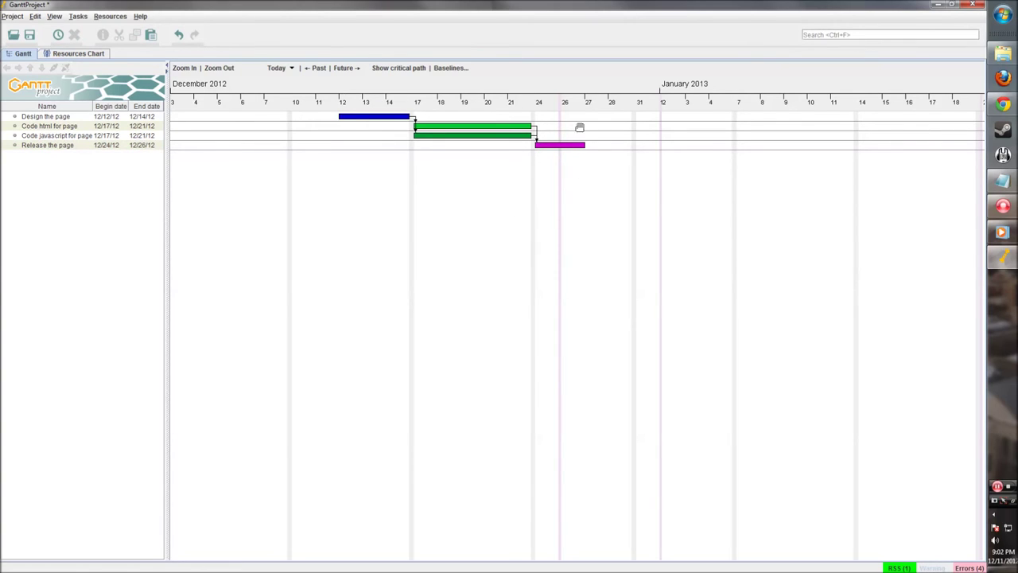
Insert a new task below Release the page and rename it 'Website Complete'
{"action": "right_click", "coordinate": [481, 186]}
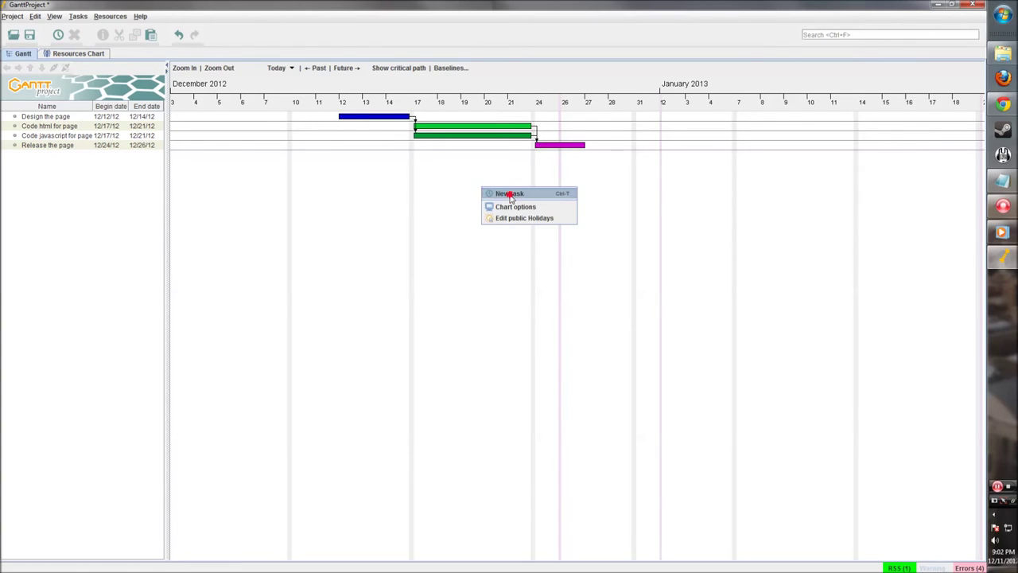
{"action": "left_click", "coordinate": [510, 194]}
{"action": "key", "text": "Return"}
{"action": "right_click", "coordinate": [69, 158]}
{"action": "left_click", "coordinate": [97, 172]}
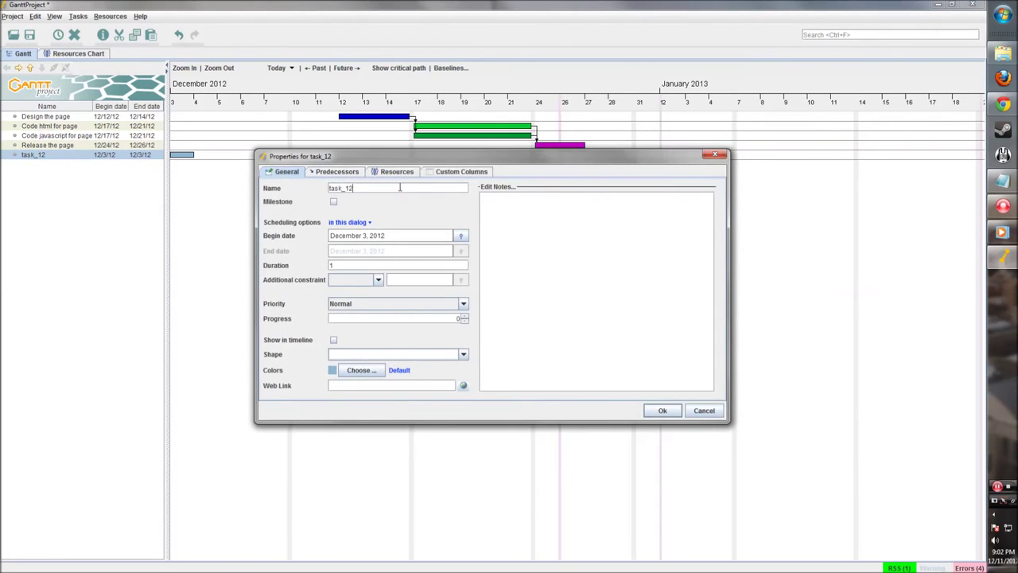
{"action": "left_click_drag", "start_coordinate": [320, 160], "coordinate": [322, 193]}
{"action": "double_click", "coordinate": [373, 219]}
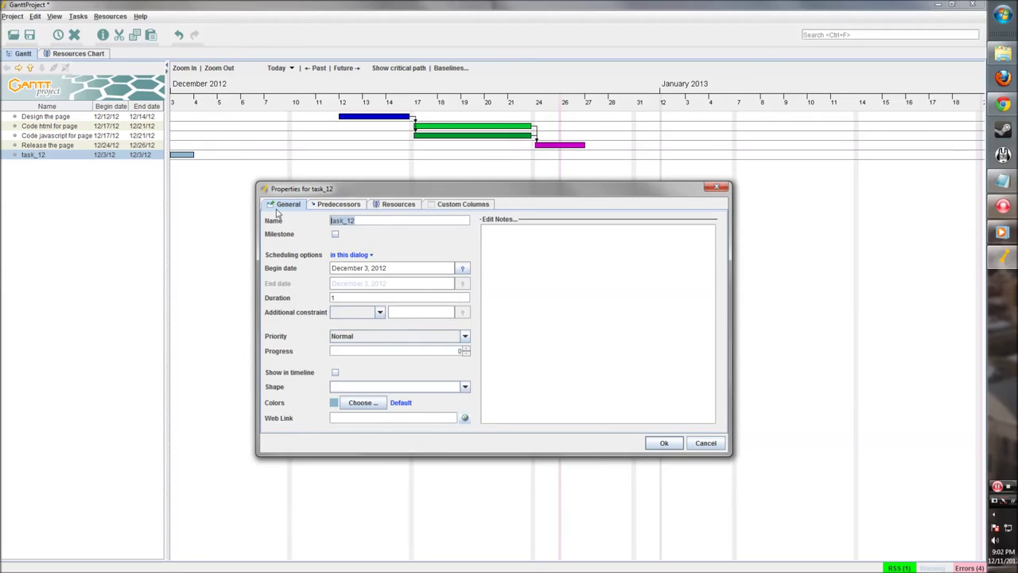
{"action": "type", "text": "Website Complete"}
Make it a yellow milestone with Release the page as its predecessor
{"action": "left_click", "coordinate": [335, 234]}
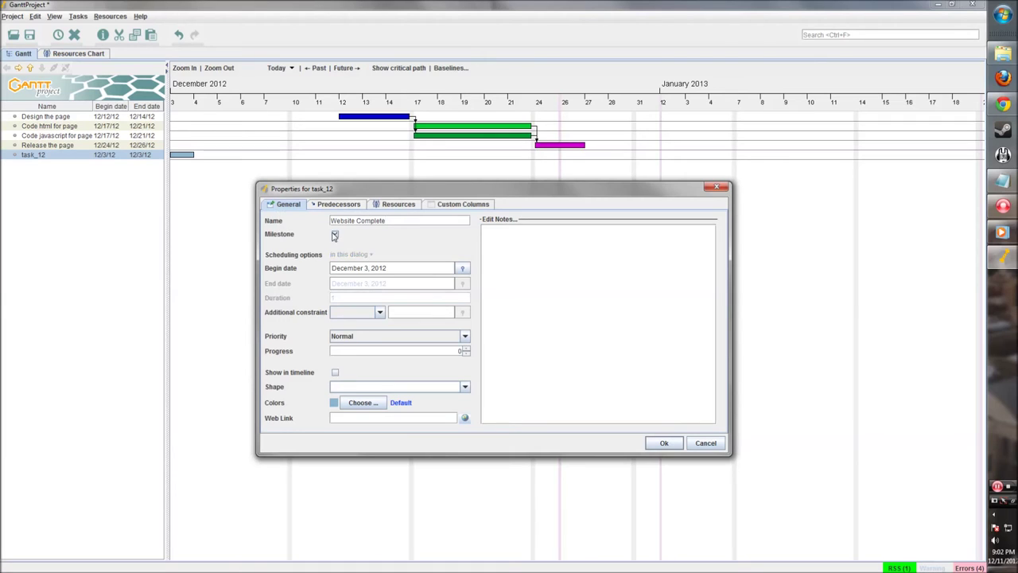
{"action": "left_click", "coordinate": [358, 403]}
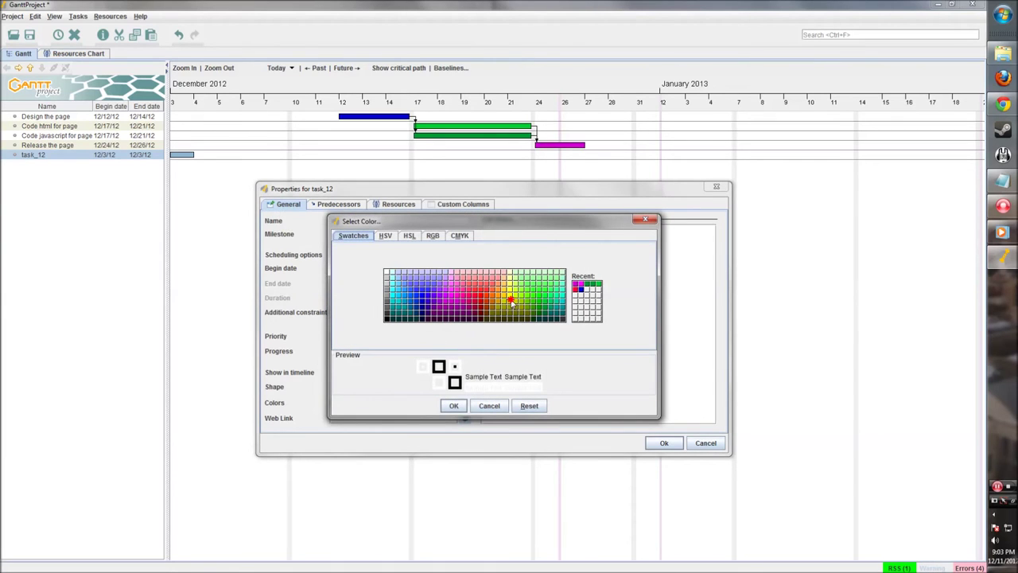
{"action": "left_click", "coordinate": [512, 307]}
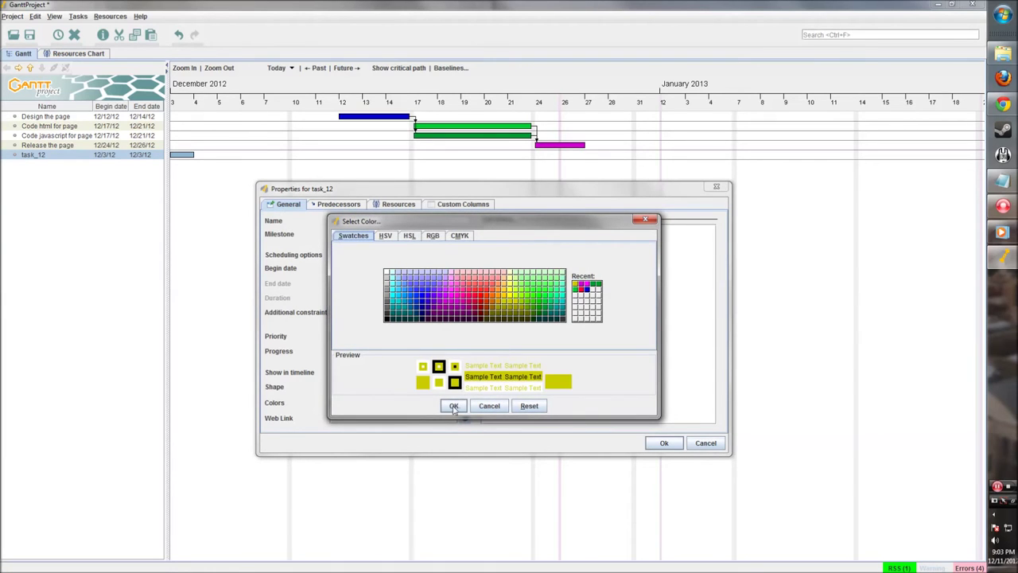
{"action": "left_click", "coordinate": [457, 404]}
{"action": "left_click", "coordinate": [338, 204]}
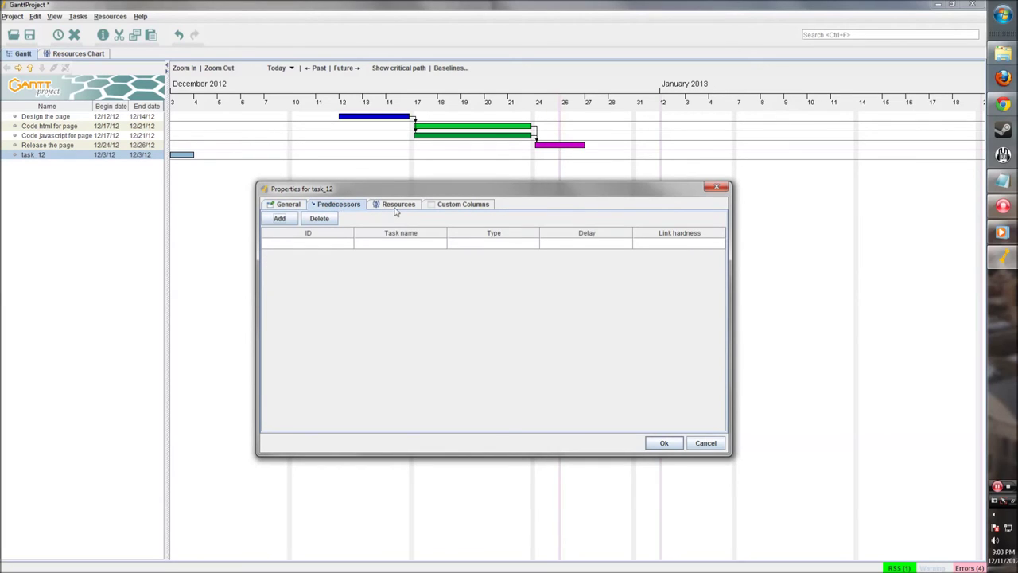
{"action": "left_click", "coordinate": [280, 219]}
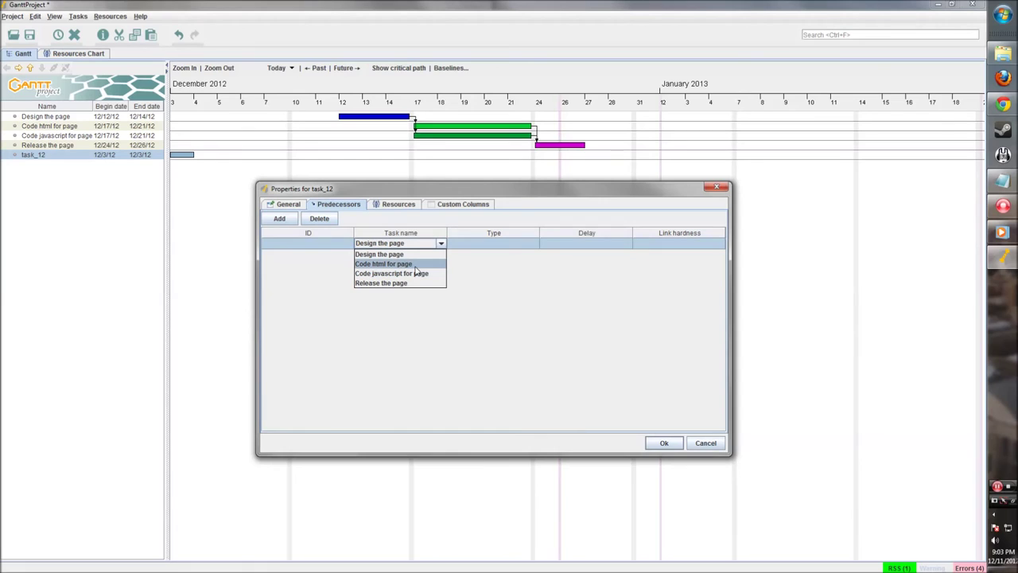
{"action": "left_click", "coordinate": [414, 264]}
{"action": "left_click", "coordinate": [439, 244]}
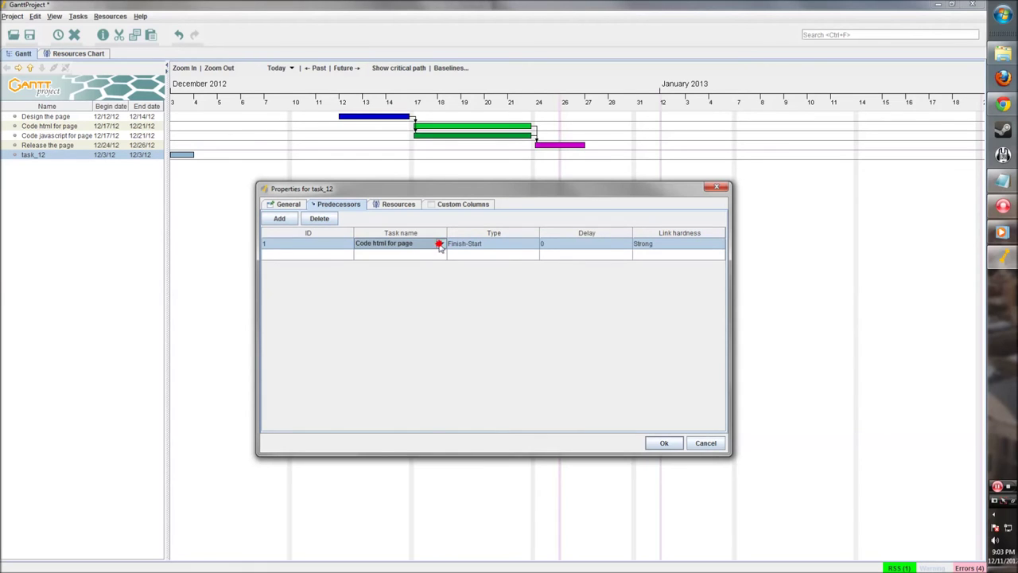
{"action": "left_click", "coordinate": [434, 243]}
{"action": "left_click", "coordinate": [401, 283]}
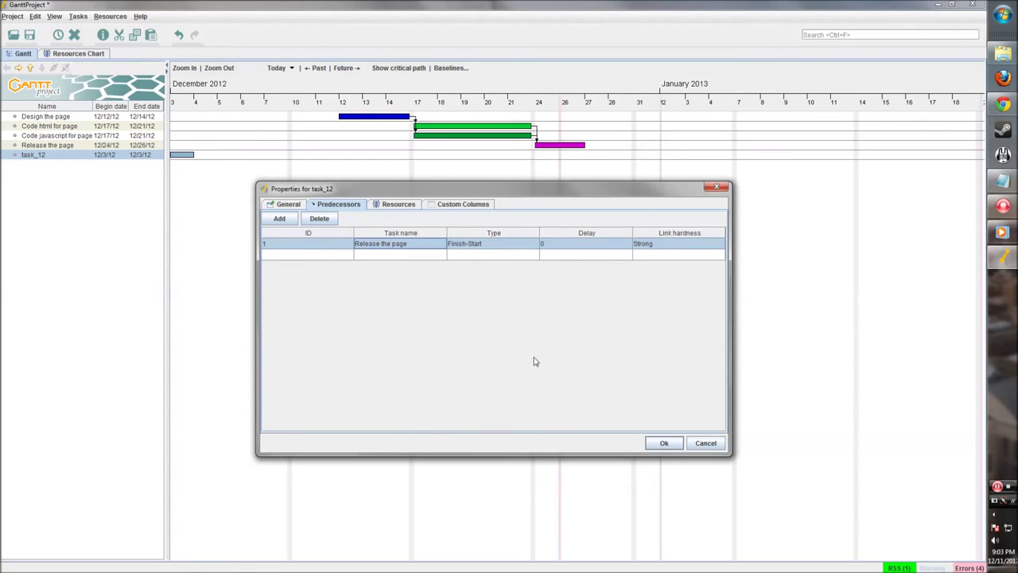
{"action": "left_click", "coordinate": [666, 446]}
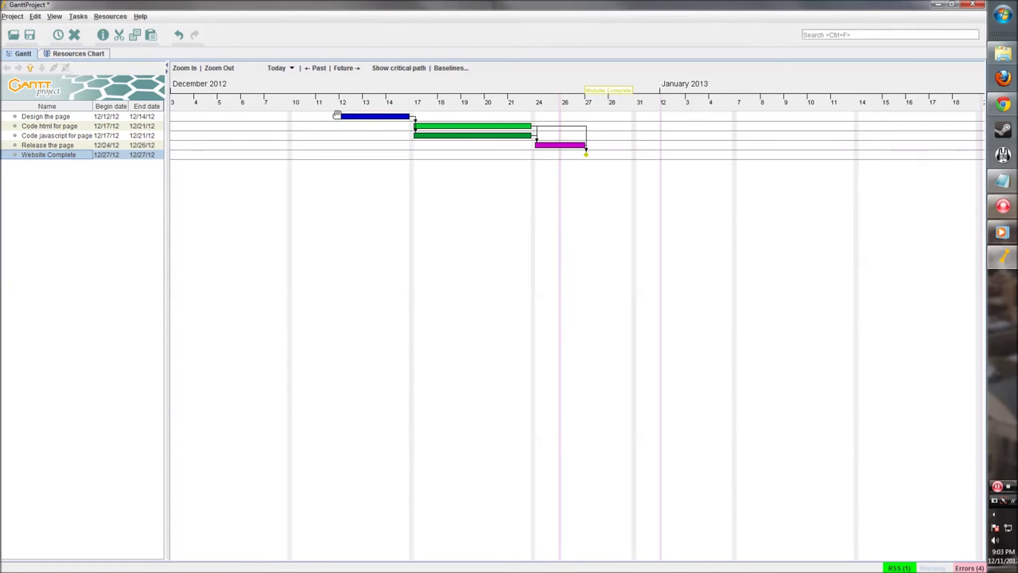
Set progress to 71% for Design the page, 45% for javascript, 62% for html
{"action": "left_click_drag", "start_coordinate": [337, 116], "coordinate": [411, 118]}
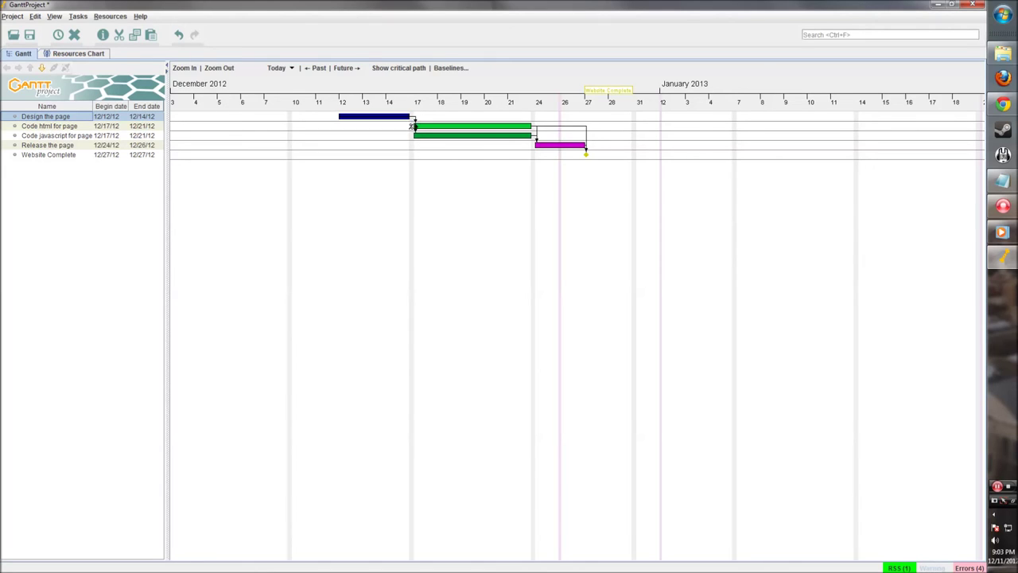
{"action": "left_click_drag", "start_coordinate": [412, 136], "coordinate": [473, 139]}
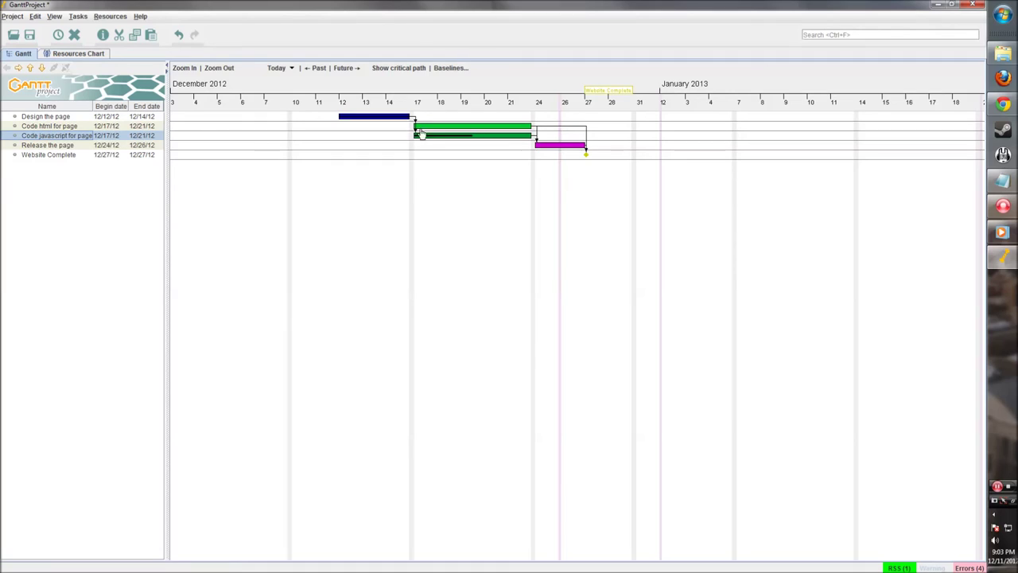
{"action": "left_click_drag", "start_coordinate": [412, 126], "coordinate": [484, 130]}
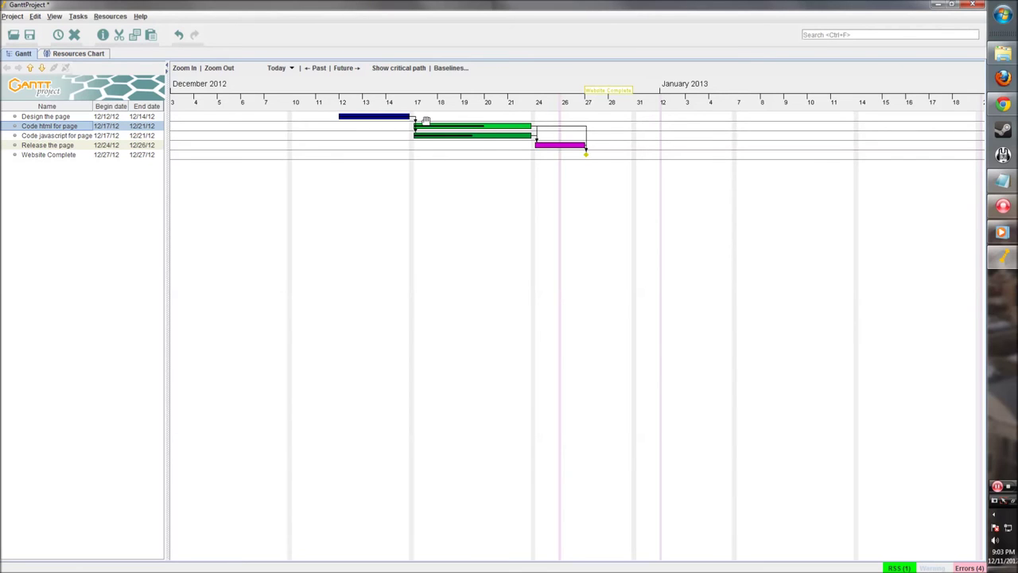
Zoom and pan the timeline to show days from Week 49 onward
{"action": "scroll", "coordinate": [427, 130], "scroll_direction": "up", "scroll_amount": 1}
{"action": "left_click_drag", "start_coordinate": [250, 191], "coordinate": [443, 206]}
{"action": "scroll", "coordinate": [443, 206], "scroll_direction": "up", "scroll_amount": 1}
{"action": "left_click_drag", "start_coordinate": [300, 178], "coordinate": [505, 198]}
{"action": "left_click_drag", "start_coordinate": [379, 141], "coordinate": [390, 171]}
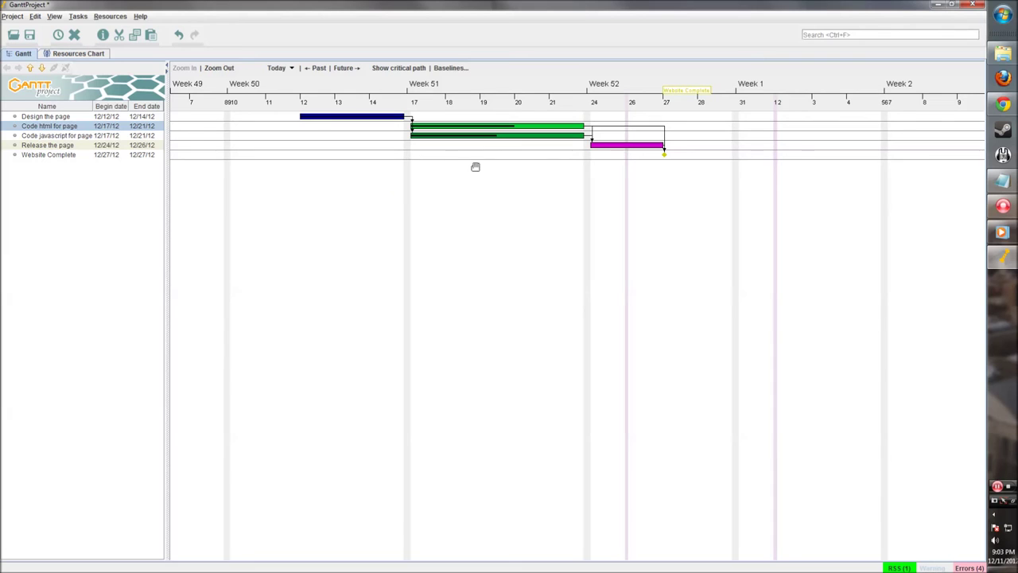
{"action": "scroll", "coordinate": [579, 151], "scroll_direction": "down", "scroll_amount": 1}
{"action": "scroll", "coordinate": [578, 150], "scroll_direction": "down", "scroll_amount": 1}
{"action": "left_click_drag", "start_coordinate": [432, 157], "coordinate": [443, 186]}
{"action": "left_click_drag", "start_coordinate": [367, 151], "coordinate": [409, 174]}
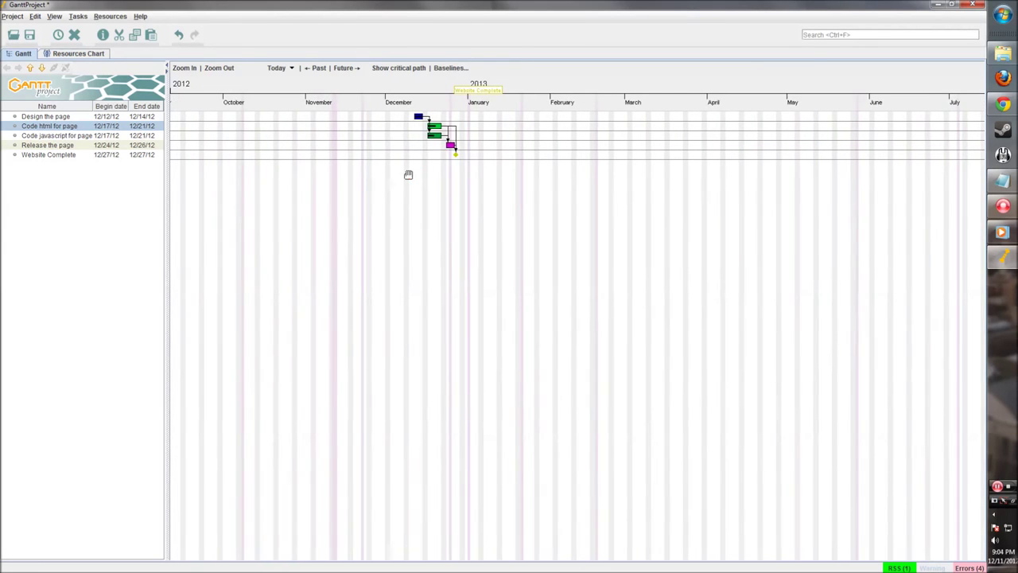
{"action": "scroll", "coordinate": [425, 135], "scroll_direction": "up", "scroll_amount": 3}
{"action": "left_click_drag", "start_coordinate": [280, 187], "coordinate": [467, 199]}
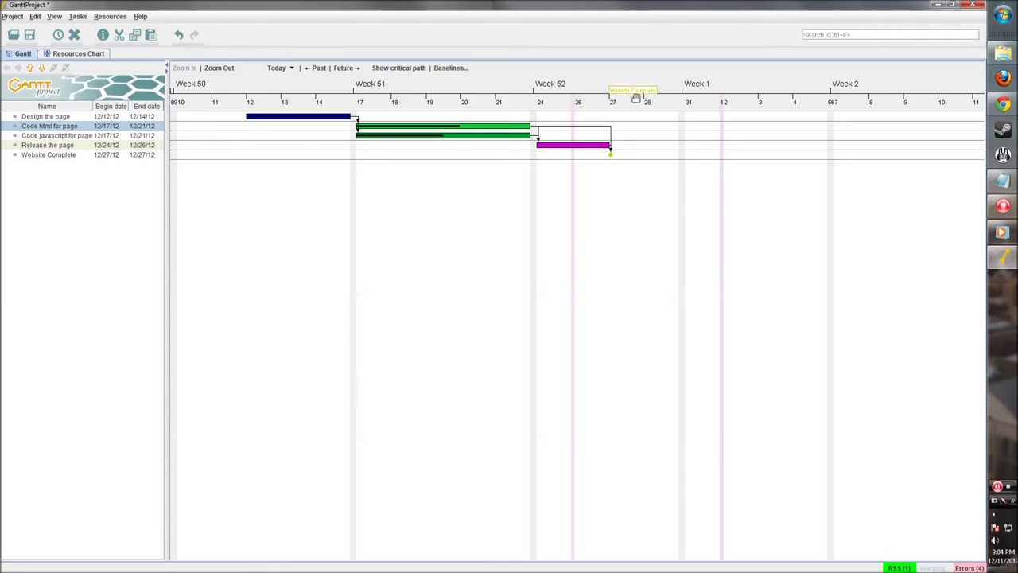
{"action": "left_click_drag", "start_coordinate": [506, 222], "coordinate": [564, 231]}
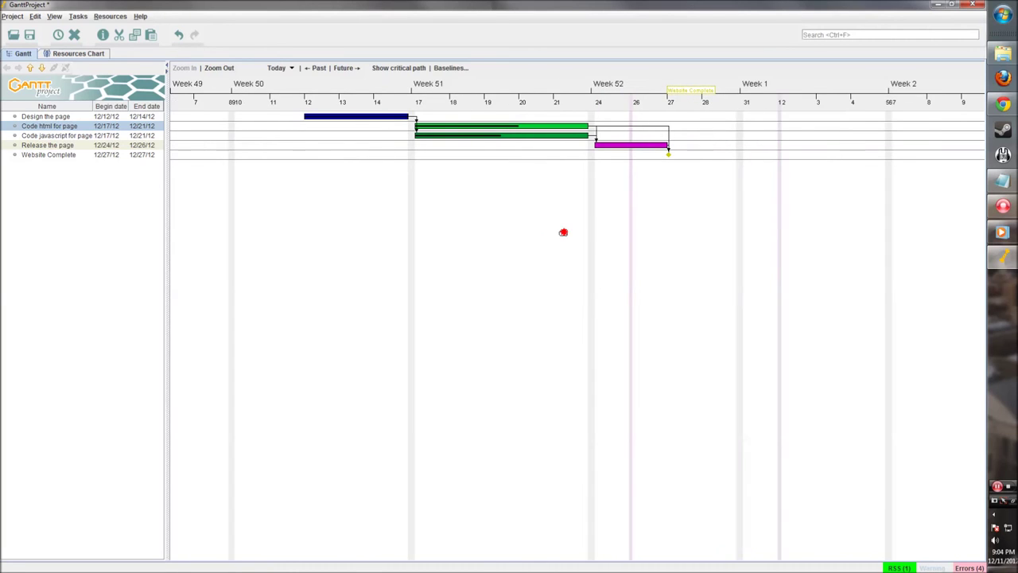
Toggle the critical path display on and off, then switch to the Resources Chart
{"action": "left_click", "coordinate": [390, 69]}
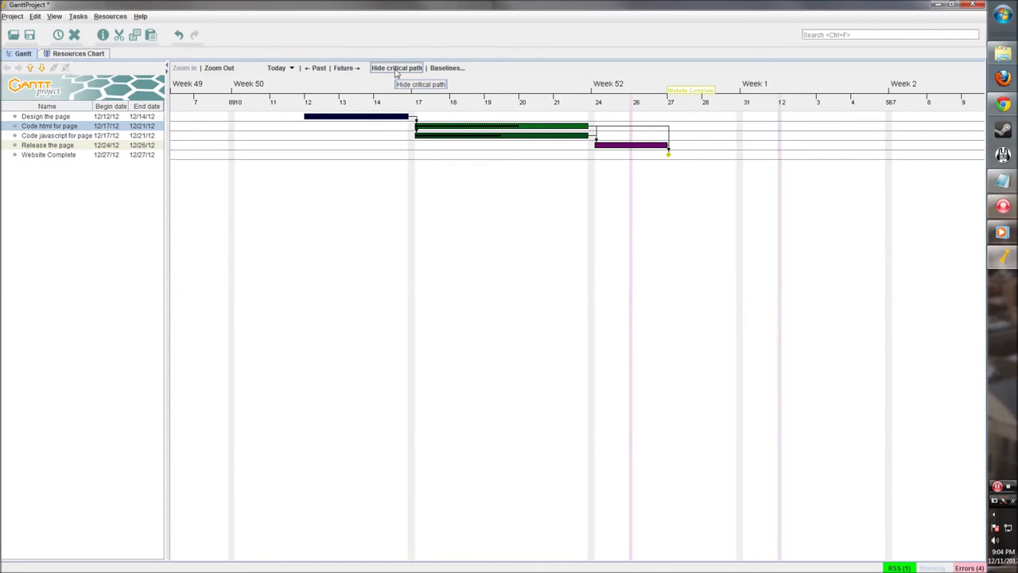
{"action": "left_click", "coordinate": [396, 69]}
{"action": "left_click", "coordinate": [395, 69]}
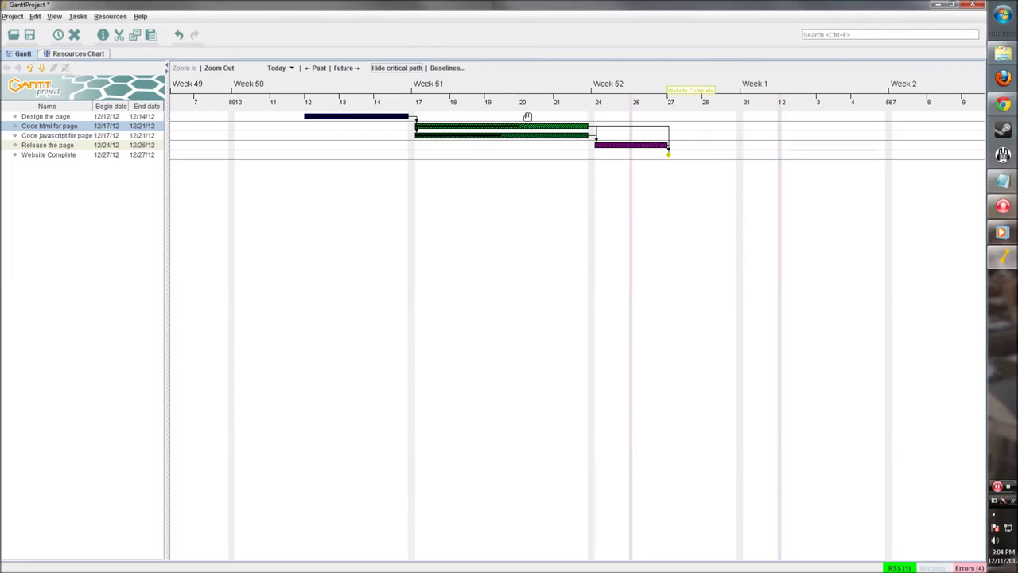
{"action": "left_click", "coordinate": [396, 68]}
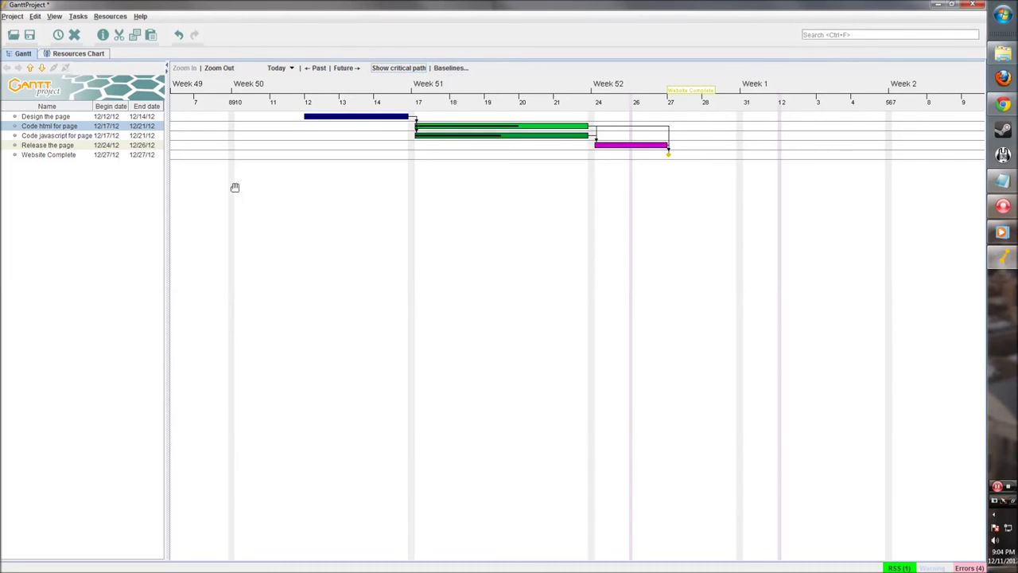
{"action": "left_click_drag", "start_coordinate": [396, 177], "coordinate": [408, 181]}
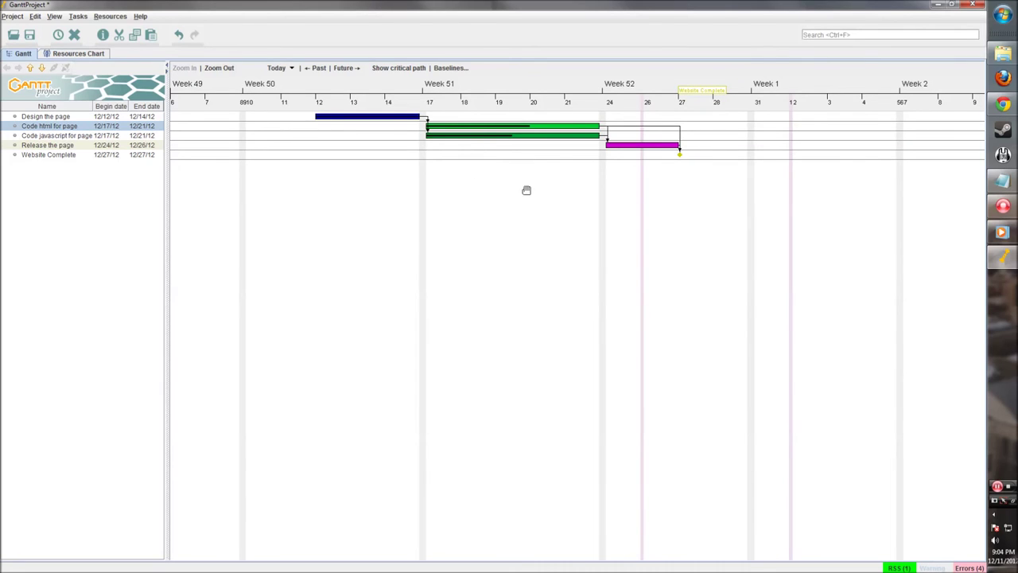
{"action": "left_click", "coordinate": [72, 54]}
Add a first resource with the developer default role
{"action": "right_click", "coordinate": [39, 132]}
{"action": "left_click", "coordinate": [54, 139]}
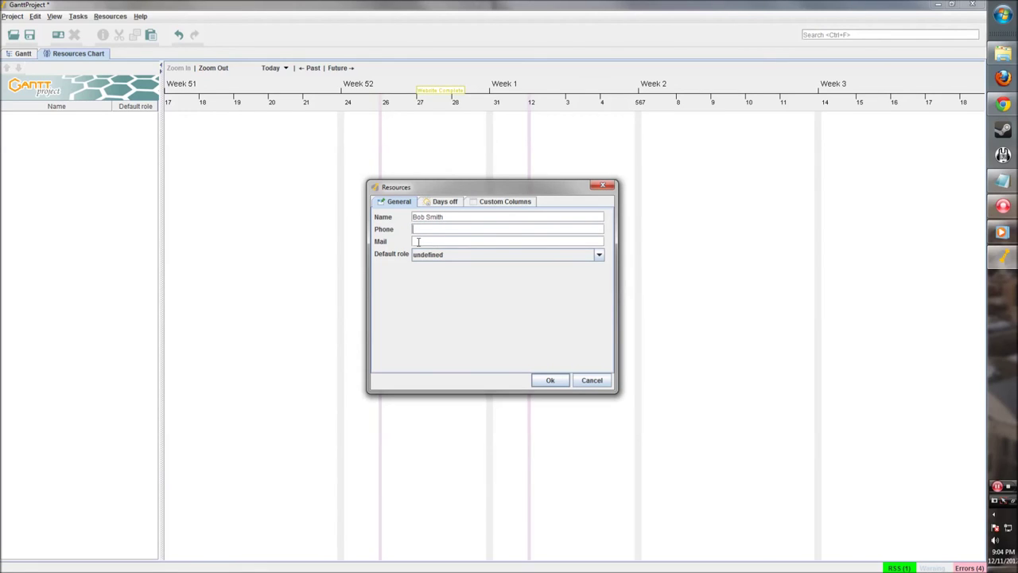
{"action": "left_click", "coordinate": [441, 255]}
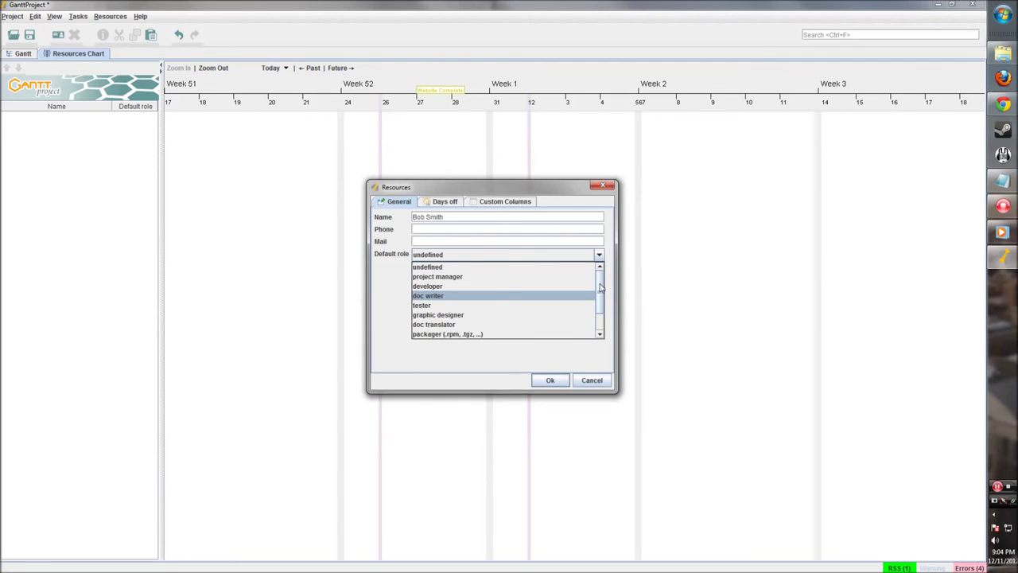
{"action": "mouse_move", "coordinate": [600, 291]}
{"action": "left_mouse_down"}
{"action": "mouse_move", "coordinate": [597, 318]}
{"action": "mouse_move", "coordinate": [602, 274]}
{"action": "left_mouse_up"}
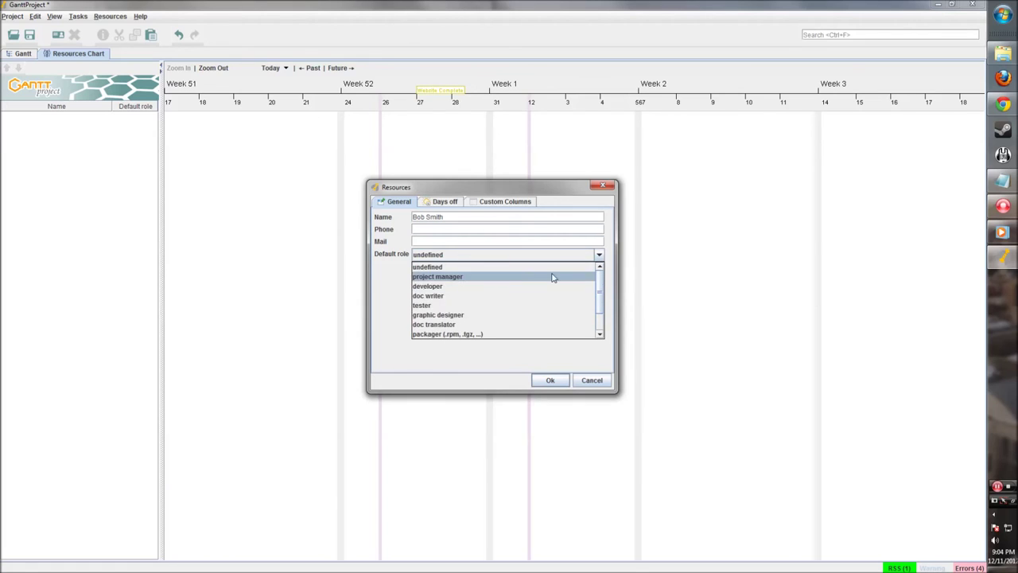
{"action": "left_click", "coordinate": [454, 286]}
{"action": "left_click", "coordinate": [449, 203]}
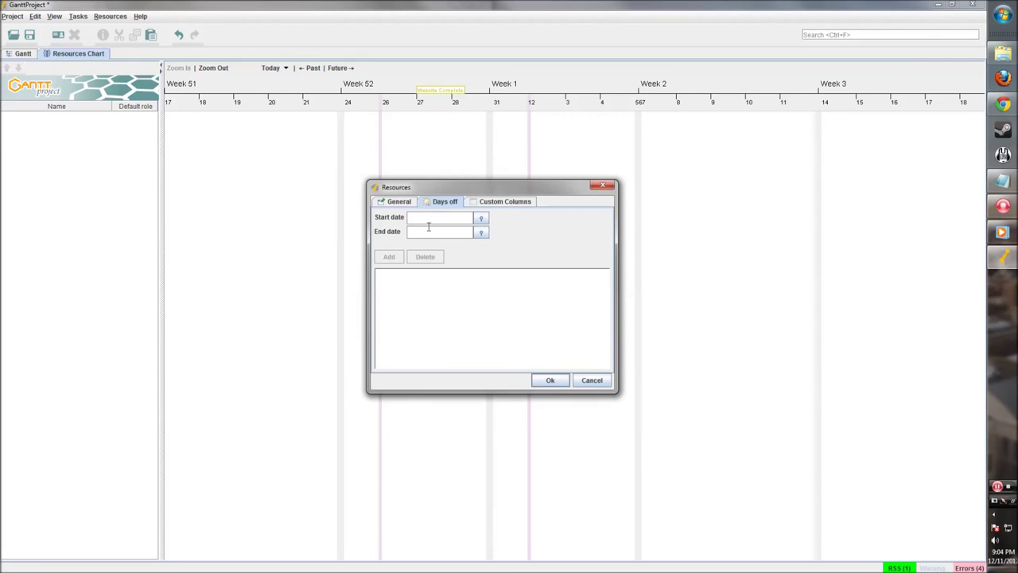
{"action": "left_click", "coordinate": [492, 202]}
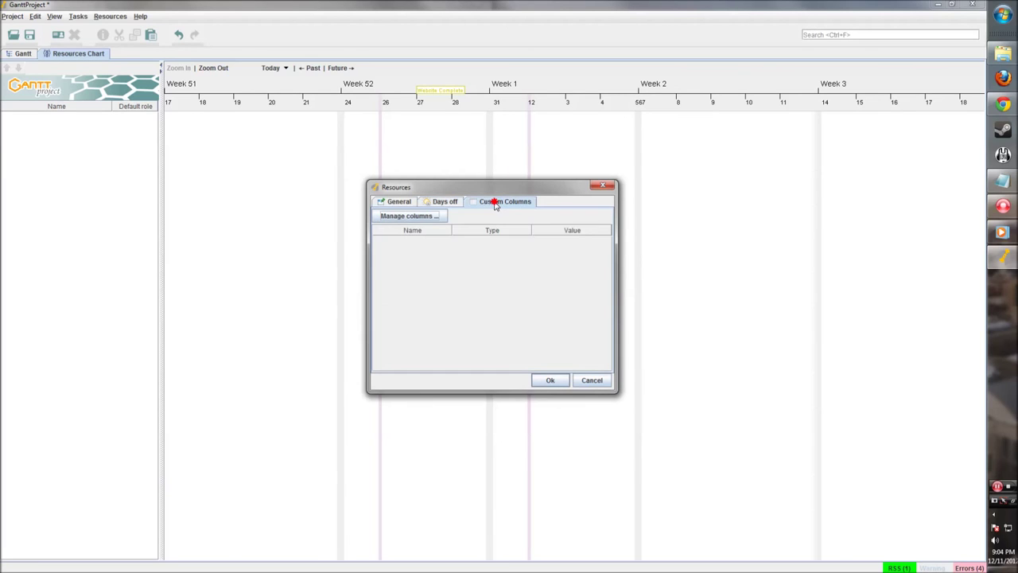
{"action": "left_click", "coordinate": [559, 381]}
Add a second resource, entering the person's full name, with the project manager role
{"action": "right_click", "coordinate": [71, 138]}
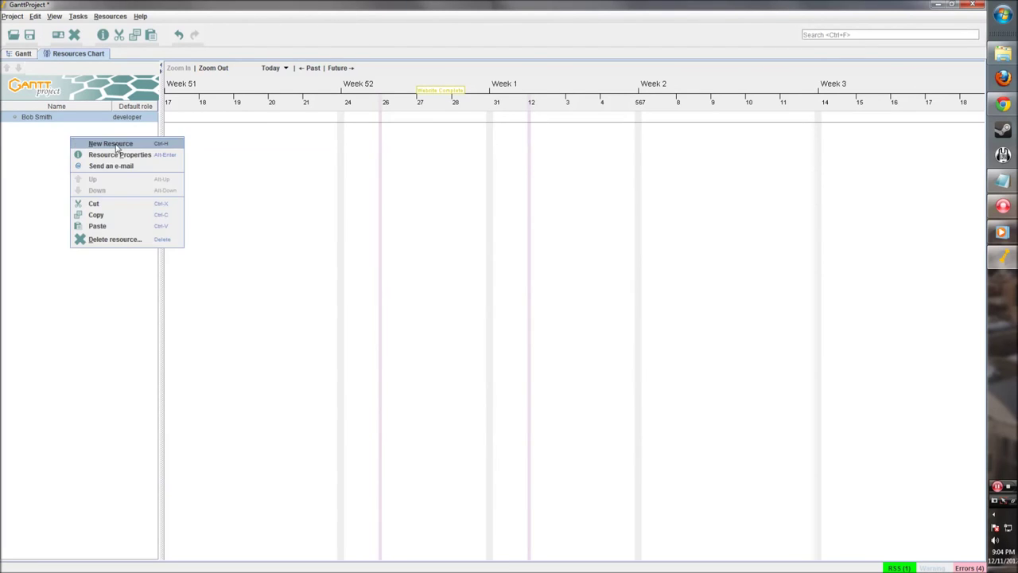
{"action": "left_click", "coordinate": [112, 143]}
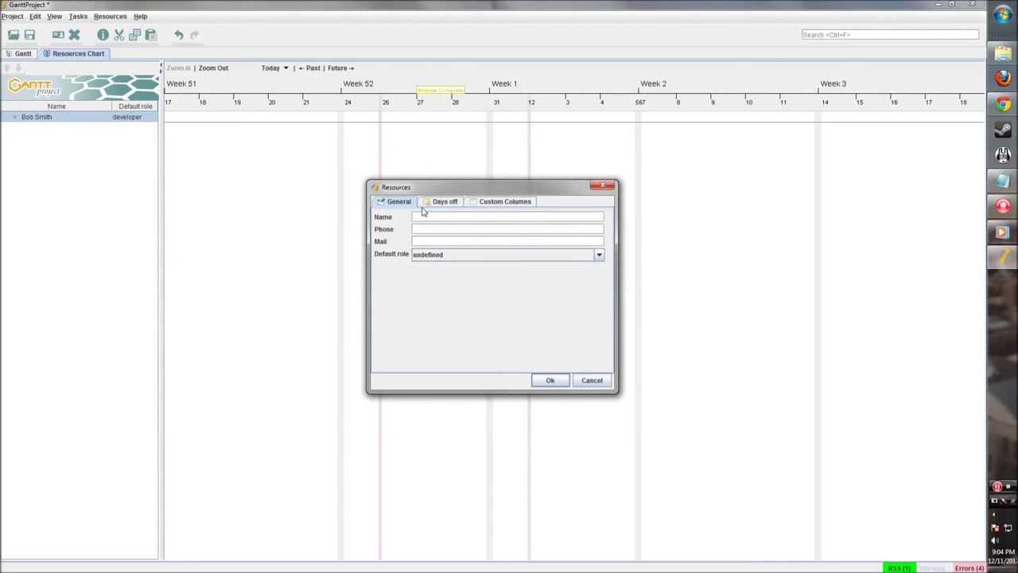
{"action": "left_click", "coordinate": [414, 255]}
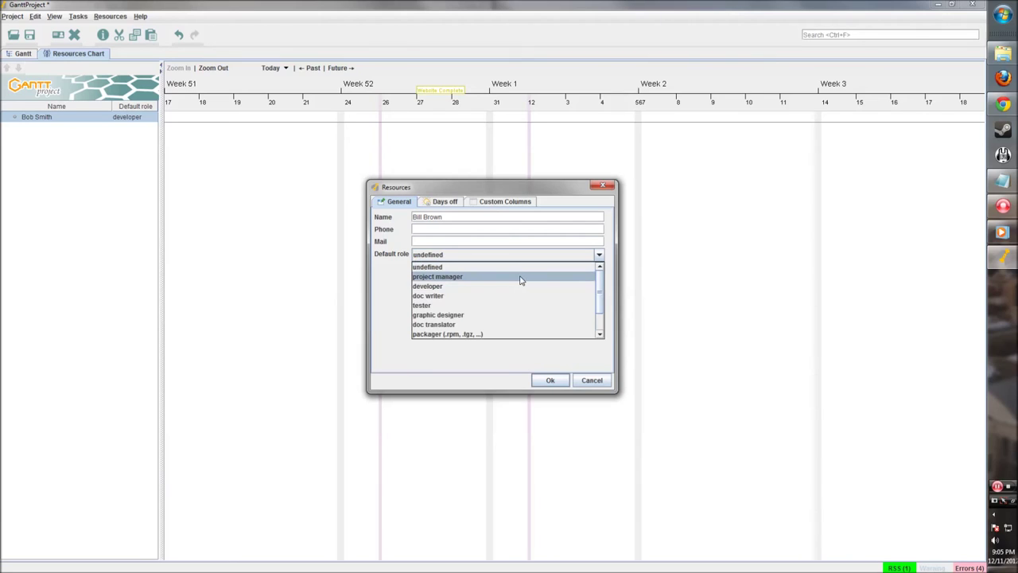
{"action": "left_click", "coordinate": [452, 276]}
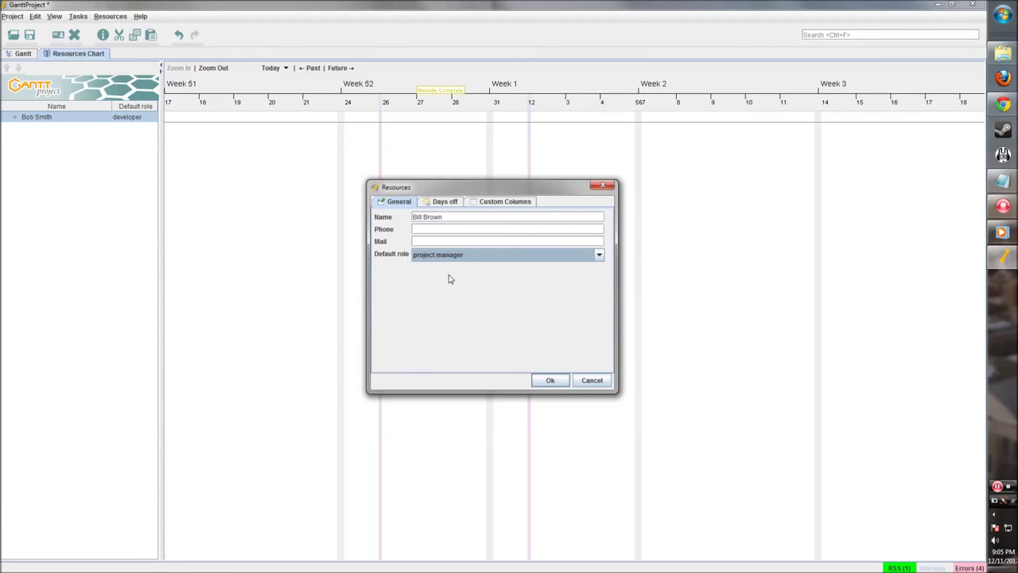
{"action": "left_click", "coordinate": [541, 383]}
Add a third resource with the web designer default role
{"action": "right_click", "coordinate": [81, 169]}
{"action": "left_click", "coordinate": [109, 174]}
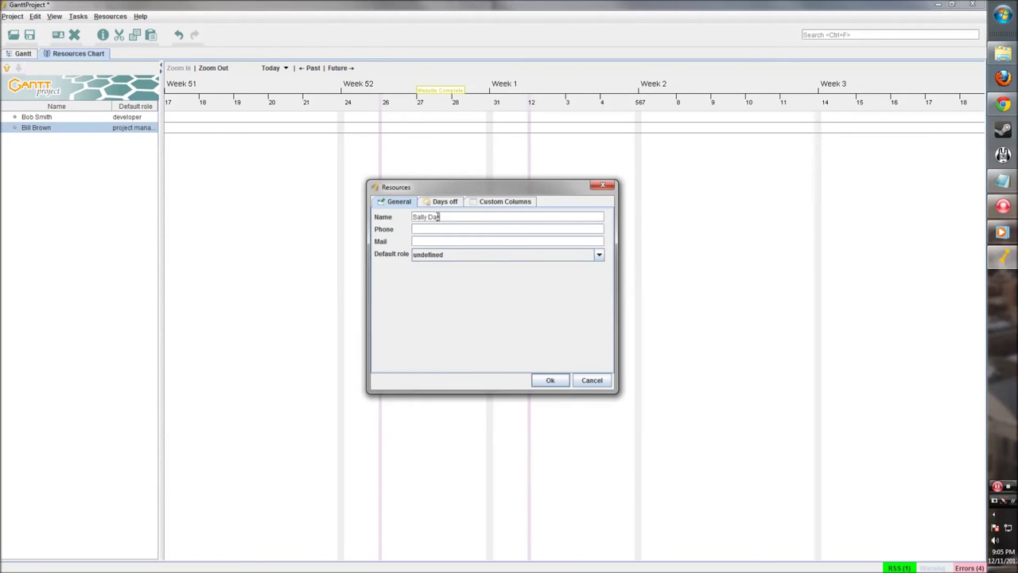
{"action": "left_click", "coordinate": [469, 261]}
{"action": "scroll", "coordinate": [509, 310], "scroll_direction": "down", "scroll_amount": 1}
{"action": "scroll", "coordinate": [486, 323], "scroll_direction": "up", "scroll_amount": 1}
{"action": "scroll", "coordinate": [486, 323], "scroll_direction": "down", "scroll_amount": 1}
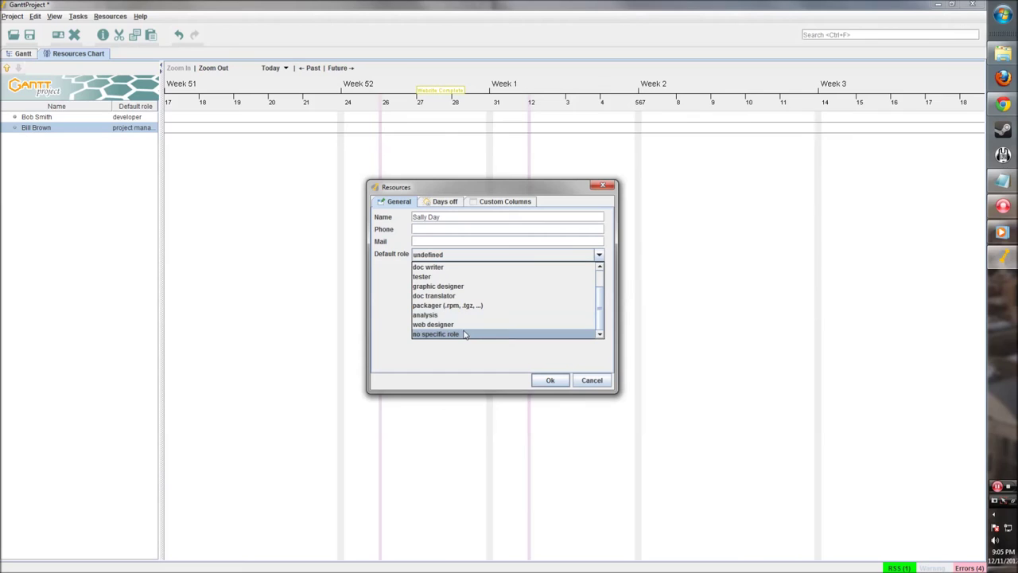
{"action": "left_click", "coordinate": [465, 324]}
{"action": "left_click", "coordinate": [549, 381]}
Select the developer, project manager and web designer resources in turn
{"action": "left_click", "coordinate": [82, 121]}
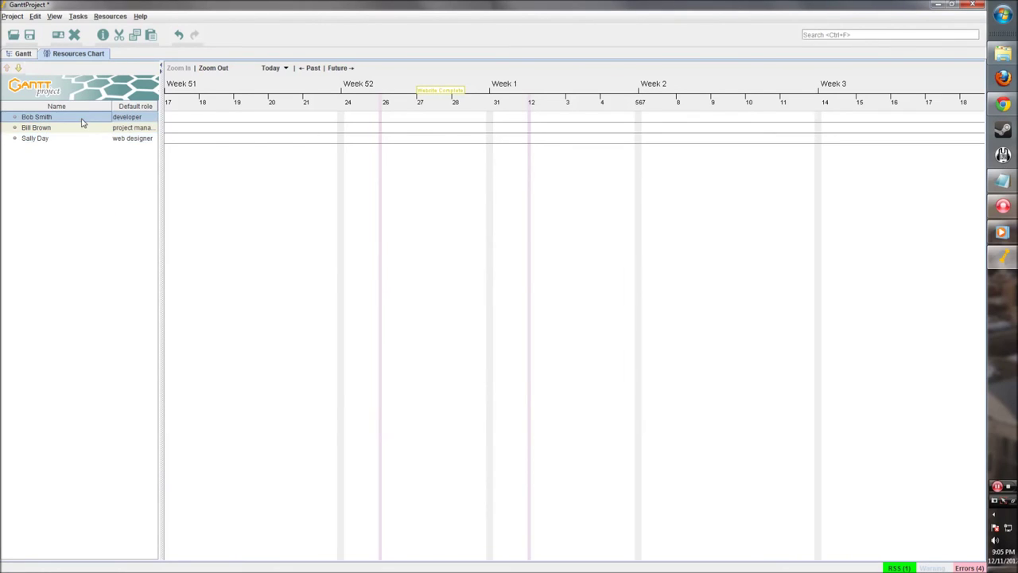
{"action": "left_click", "coordinate": [82, 130]}
{"action": "left_click", "coordinate": [81, 140]}
{"action": "left_click", "coordinate": [84, 121]}
{"action": "left_click", "coordinate": [82, 130]}
{"action": "left_click", "coordinate": [78, 141]}
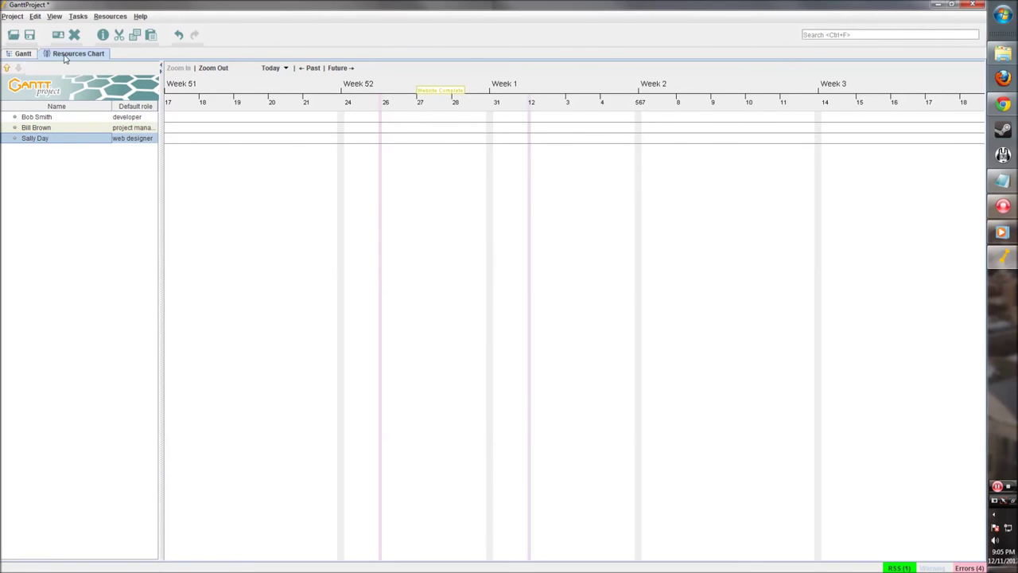
Assign the web designer resource to Design the page at 100 units as coordinator
{"action": "left_click", "coordinate": [30, 55]}
{"action": "double_click", "coordinate": [374, 119]}
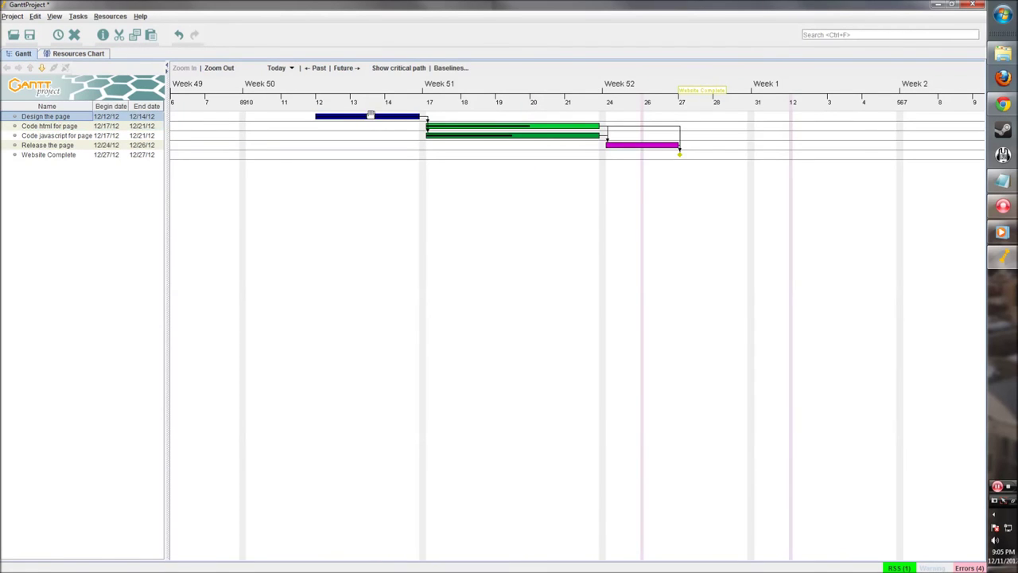
{"action": "left_click", "coordinate": [405, 171]}
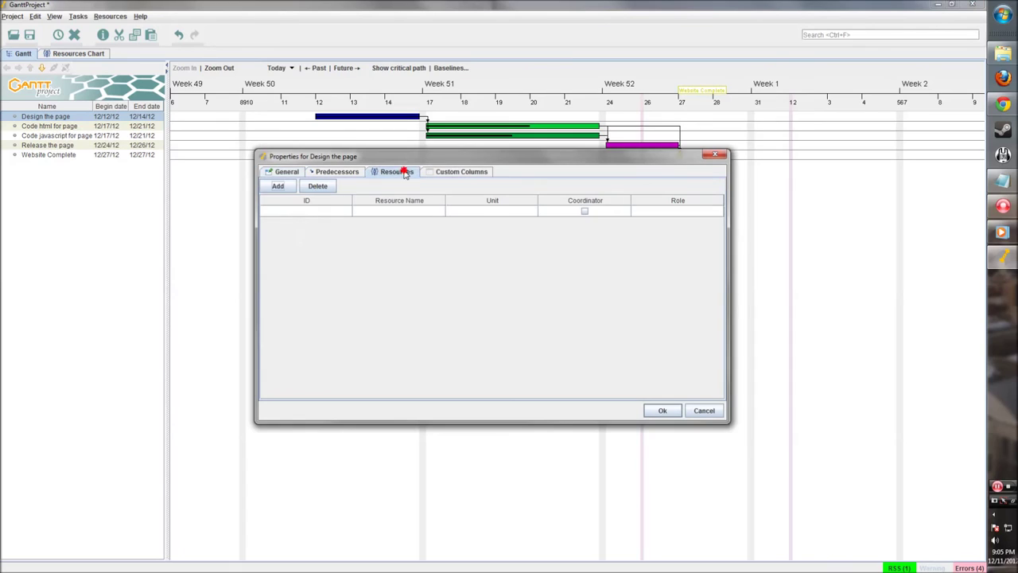
{"action": "left_click", "coordinate": [278, 187]}
{"action": "left_click", "coordinate": [438, 212]}
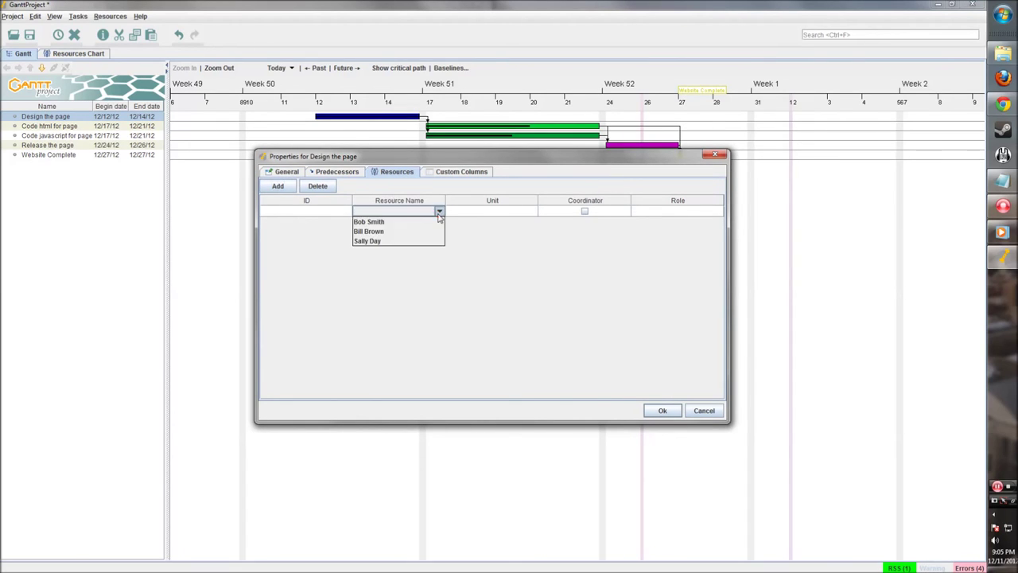
{"action": "left_click", "coordinate": [410, 241]}
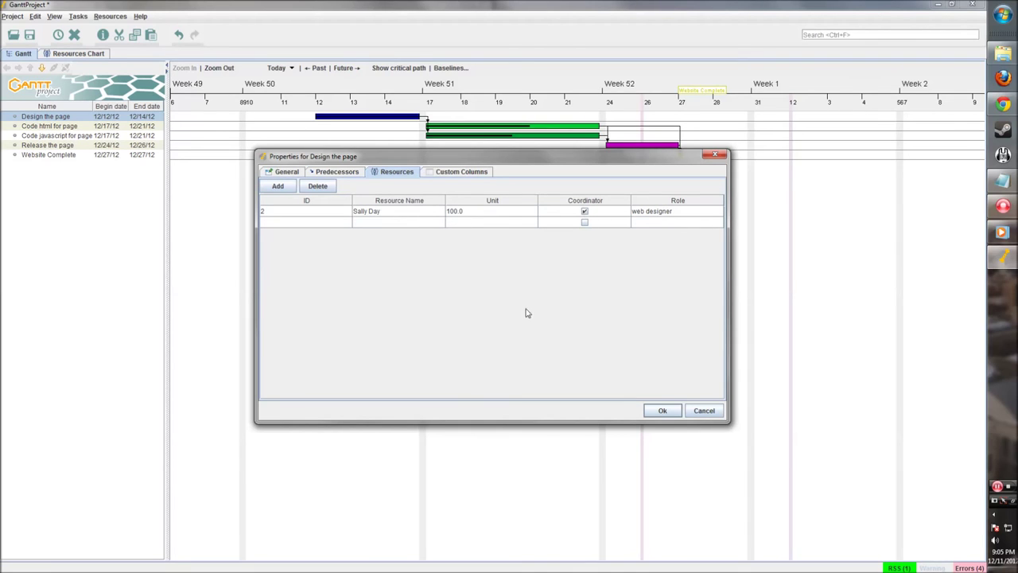
{"action": "left_click", "coordinate": [660, 410]}
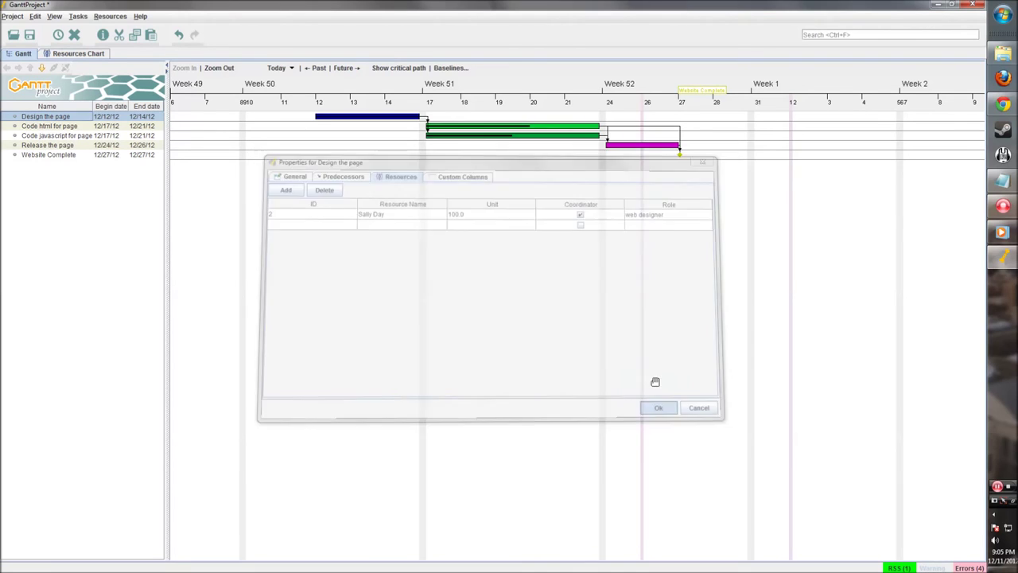
Start a resource assignment for Code html for page, then cancel it without assigning anyone
{"action": "left_click", "coordinate": [69, 127]}
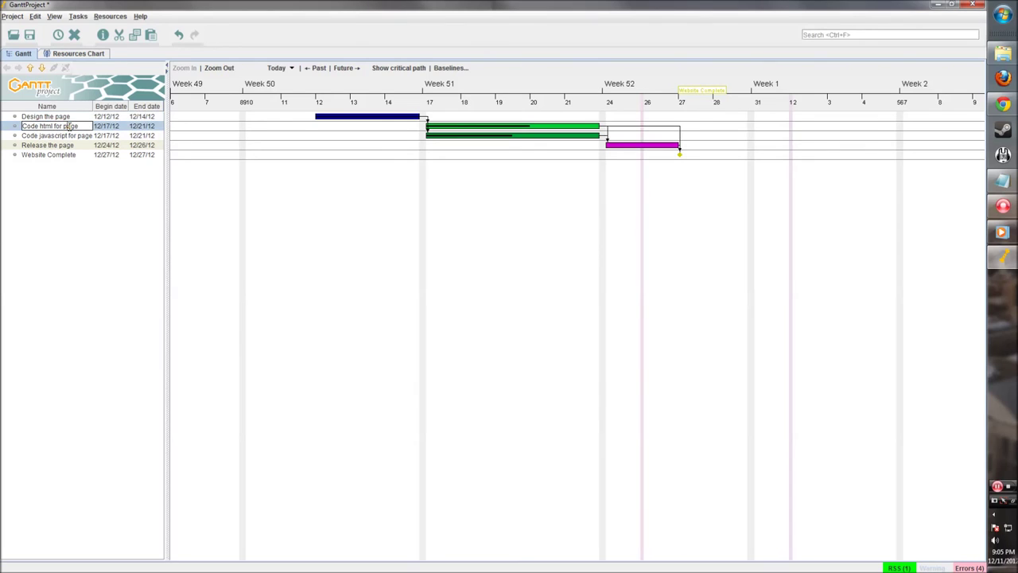
{"action": "right_click", "coordinate": [75, 126]}
{"action": "key", "text": "Escape"}
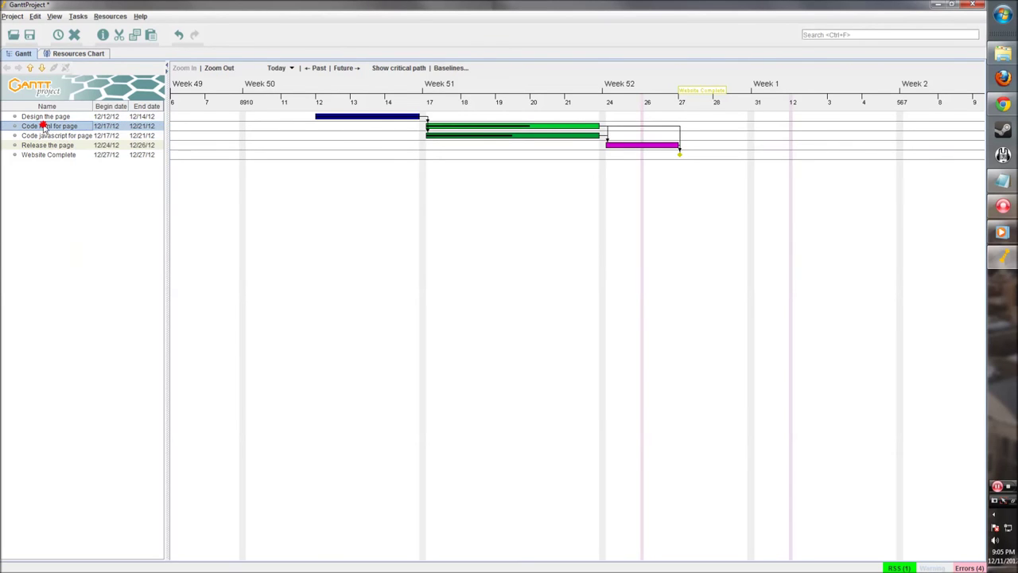
{"action": "left_click", "coordinate": [482, 127]}
{"action": "double_click", "coordinate": [483, 129]}
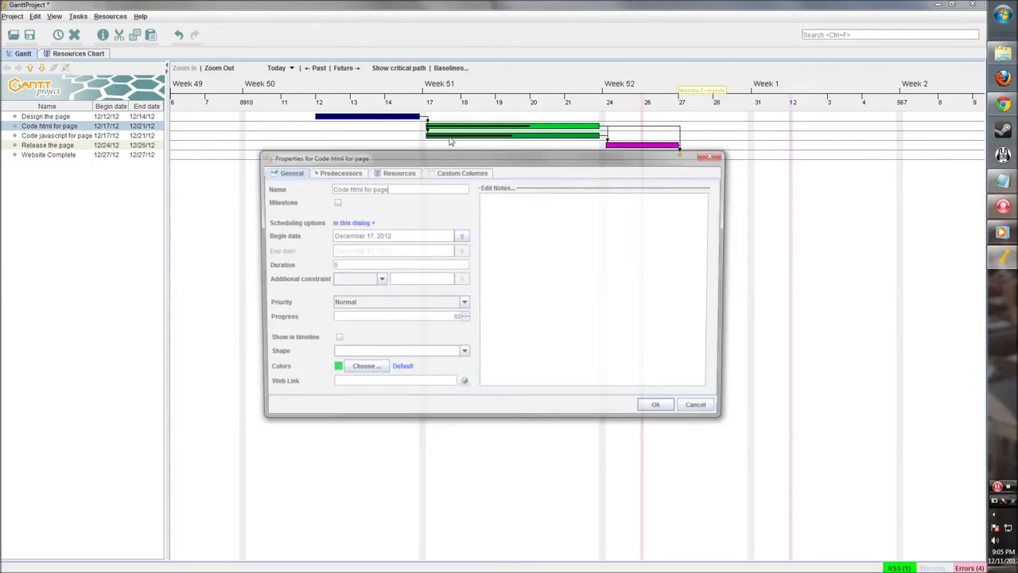
{"action": "left_click", "coordinate": [389, 172]}
{"action": "left_click", "coordinate": [291, 188]}
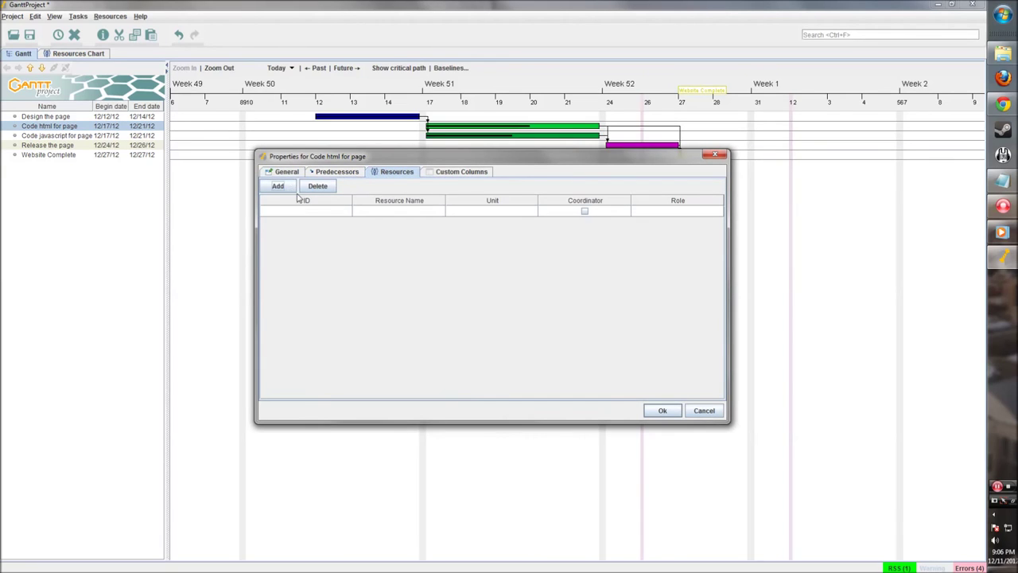
{"action": "left_click", "coordinate": [404, 210]}
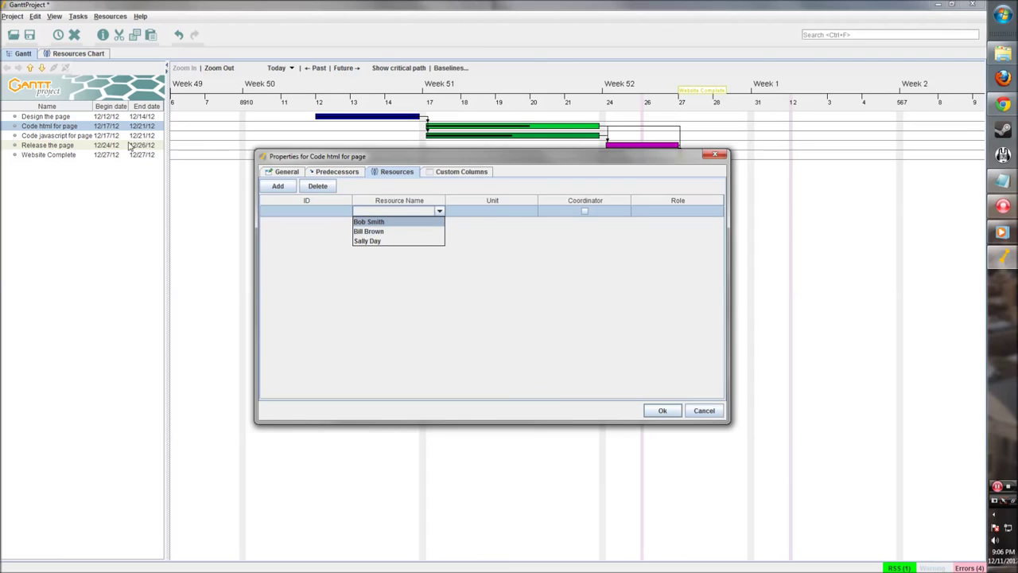
{"action": "left_click", "coordinate": [703, 410]}
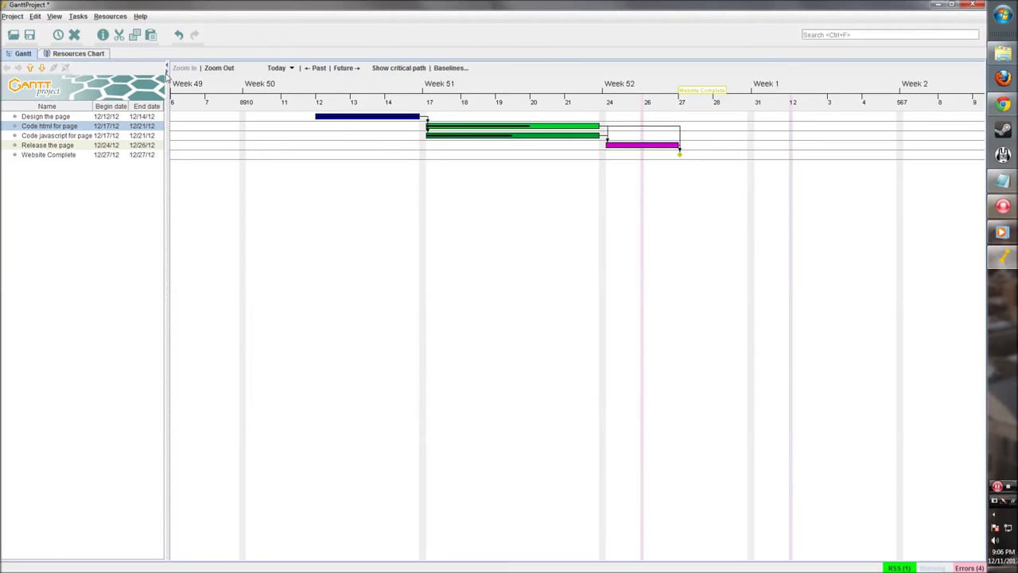
Check Bob Smith's role on the Resources Chart and return to the Gantt chart
{"action": "left_click", "coordinate": [78, 54]}
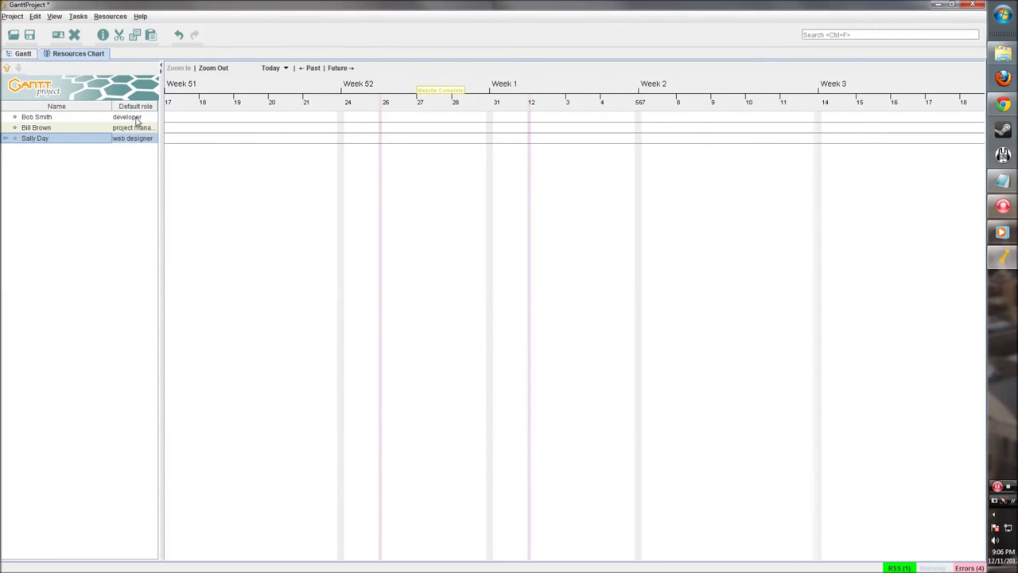
{"action": "left_click", "coordinate": [137, 117]}
{"action": "left_click", "coordinate": [21, 54]}
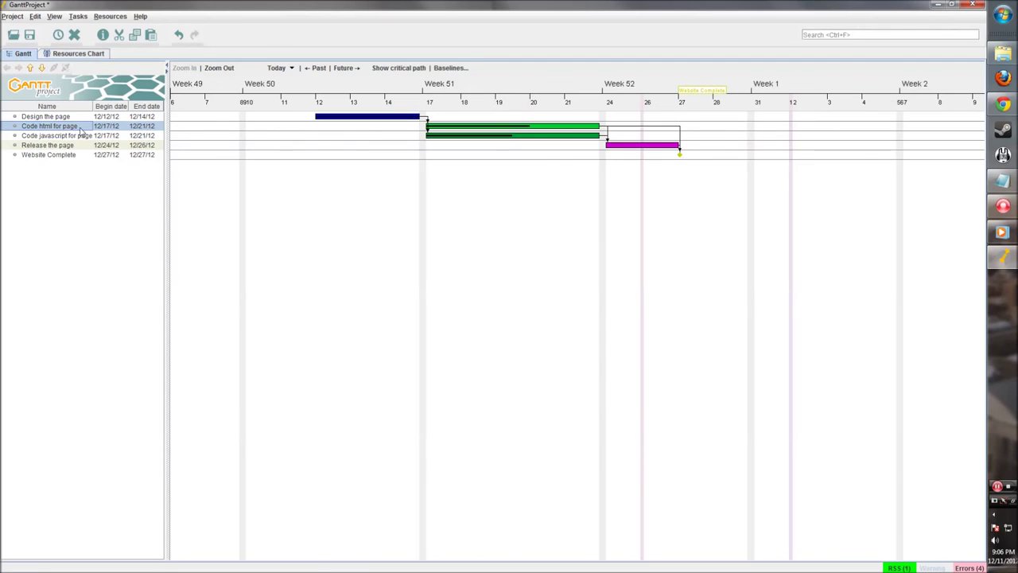
Assign Bob Smith to Code html for page at 50 units
{"action": "double_click", "coordinate": [498, 128]}
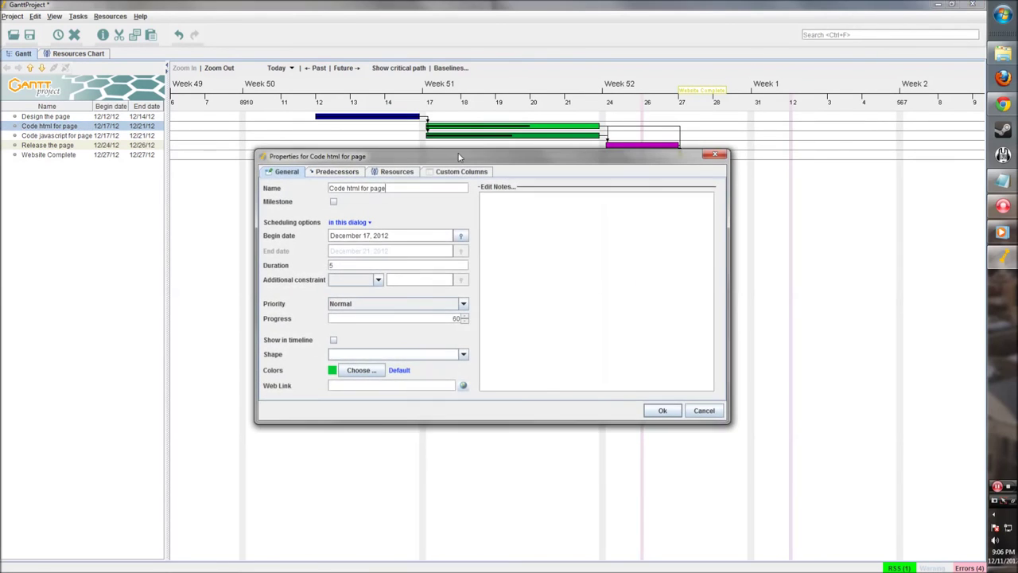
{"action": "left_click", "coordinate": [391, 172]}
{"action": "left_click", "coordinate": [278, 186]}
{"action": "left_click", "coordinate": [426, 208]}
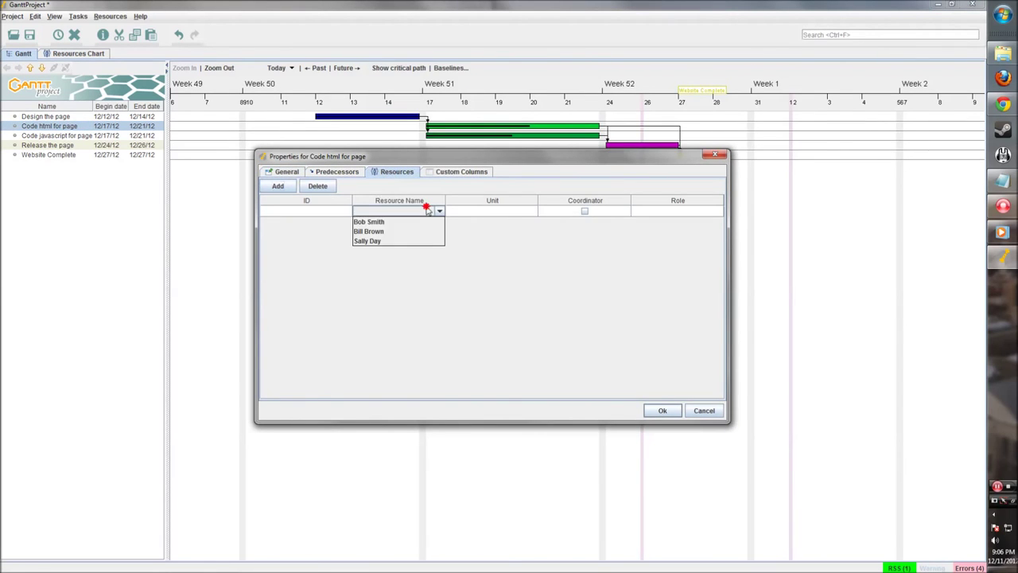
{"action": "left_click", "coordinate": [401, 223]}
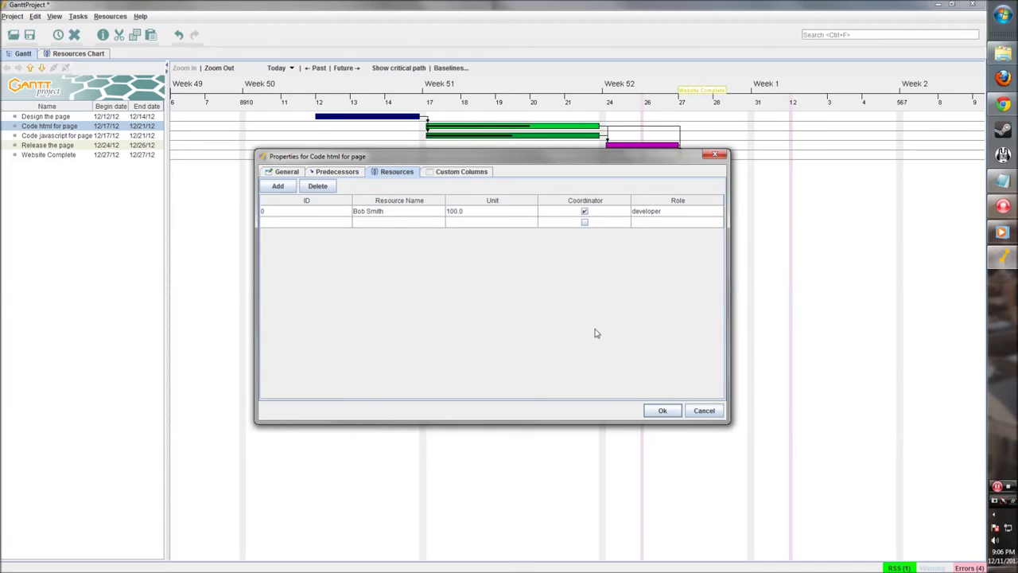
{"action": "left_click", "coordinate": [446, 211]}
{"action": "double_click", "coordinate": [446, 210]}
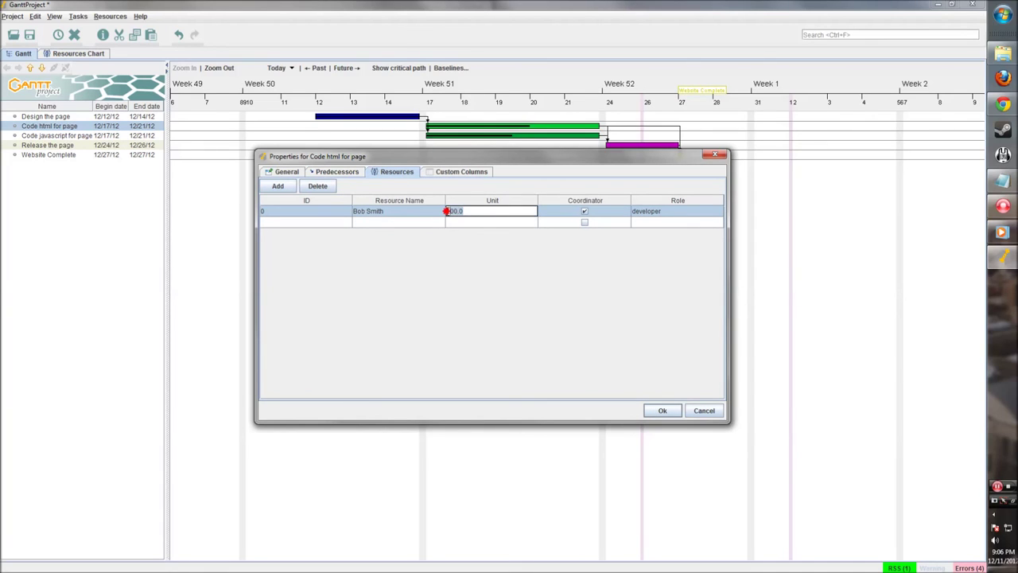
{"action": "type", "text": "50"}
{"action": "left_click", "coordinate": [520, 224]}
{"action": "left_click", "coordinate": [660, 409]}
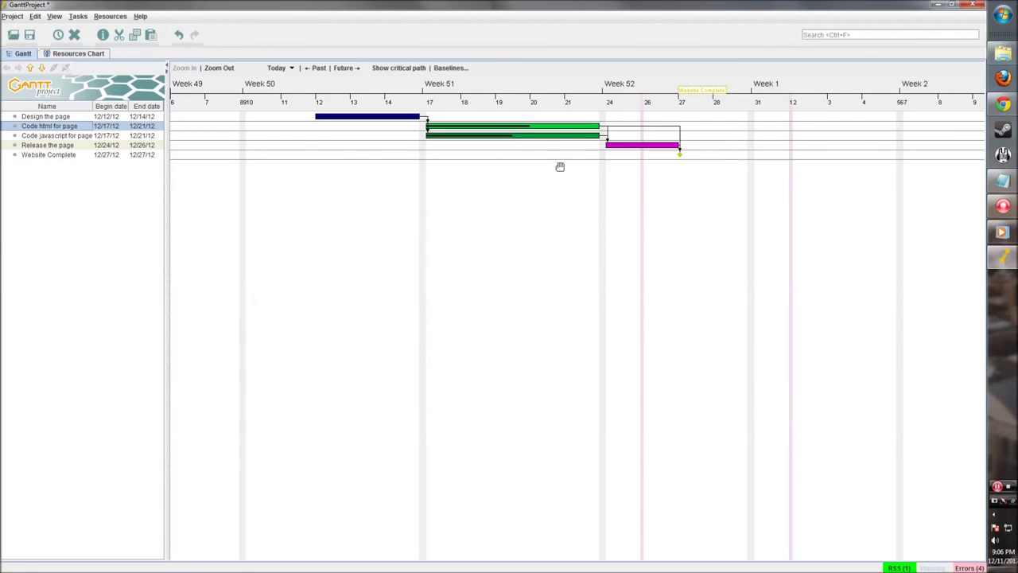
Assign Bob Smith to Code javascript for page at 50 units
{"action": "double_click", "coordinate": [486, 136]}
{"action": "left_click", "coordinate": [382, 177]}
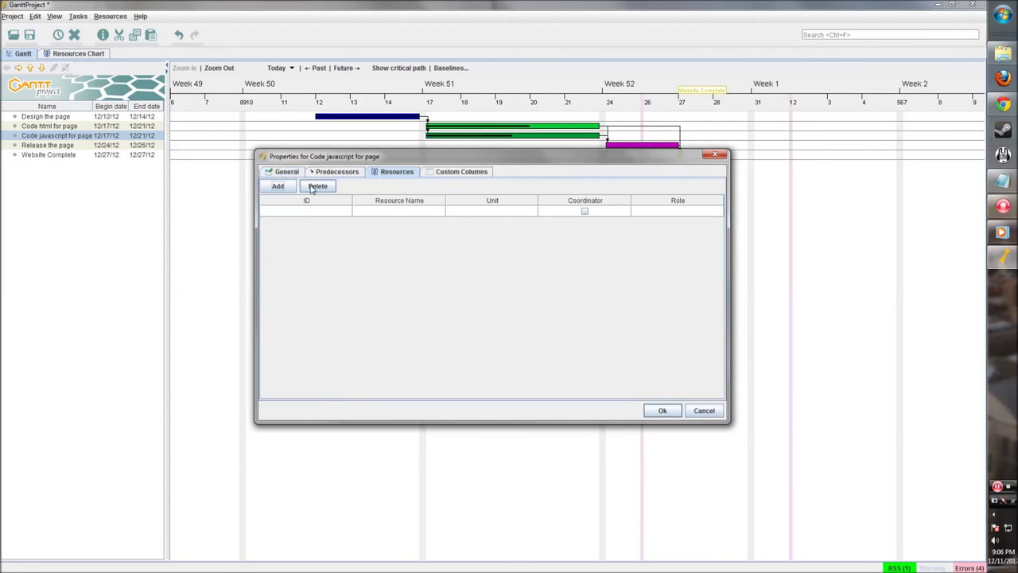
{"action": "left_click", "coordinate": [277, 185]}
{"action": "left_click", "coordinate": [426, 213]}
{"action": "left_click", "coordinate": [398, 221]}
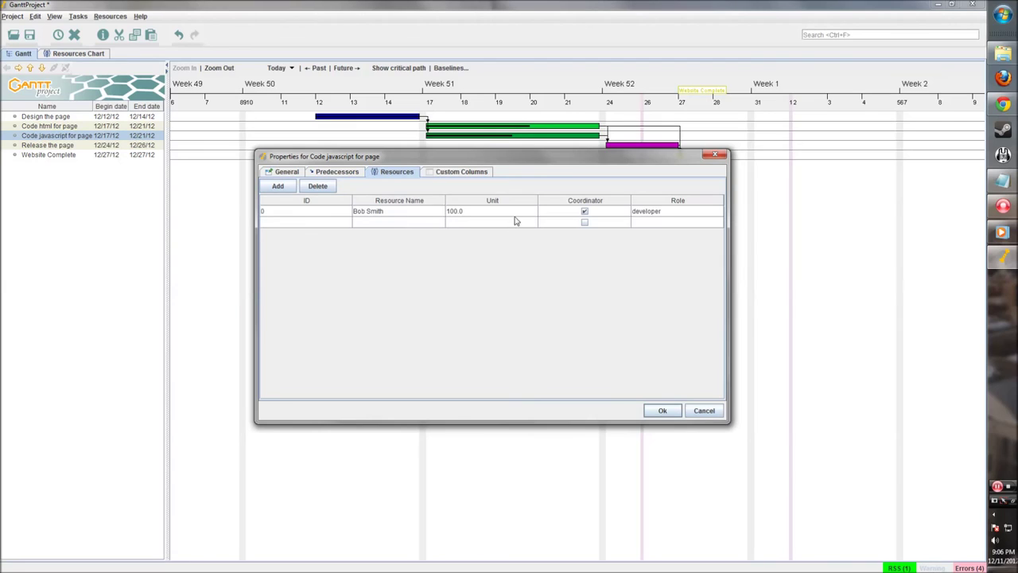
{"action": "double_click", "coordinate": [517, 210]}
{"action": "left_click_drag", "start_coordinate": [478, 209], "coordinate": [414, 211]}
{"action": "type", "text": "50"}
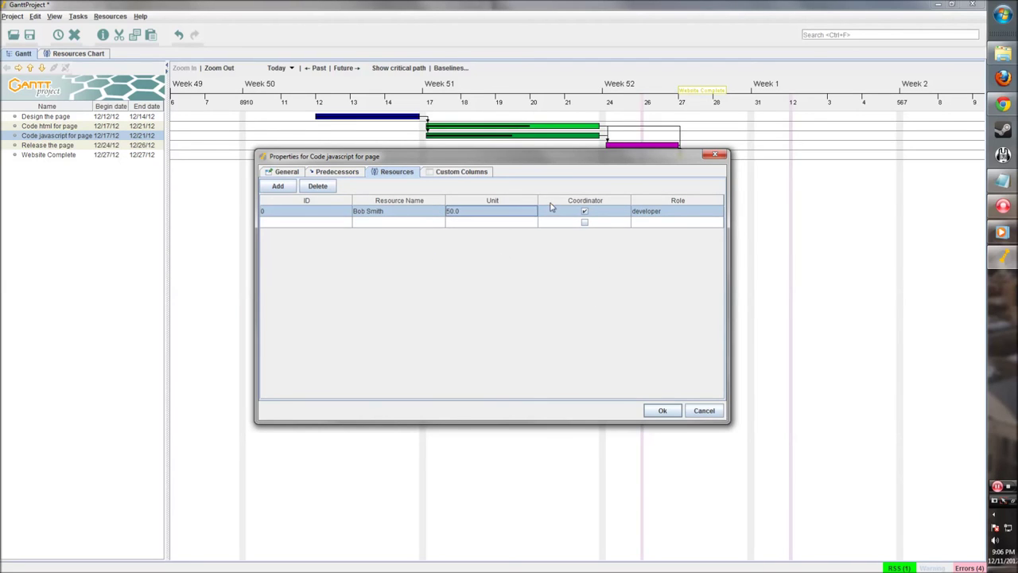
{"action": "left_click", "coordinate": [553, 208]}
{"action": "left_click", "coordinate": [663, 409]}
{"action": "left_click", "coordinate": [628, 145]}
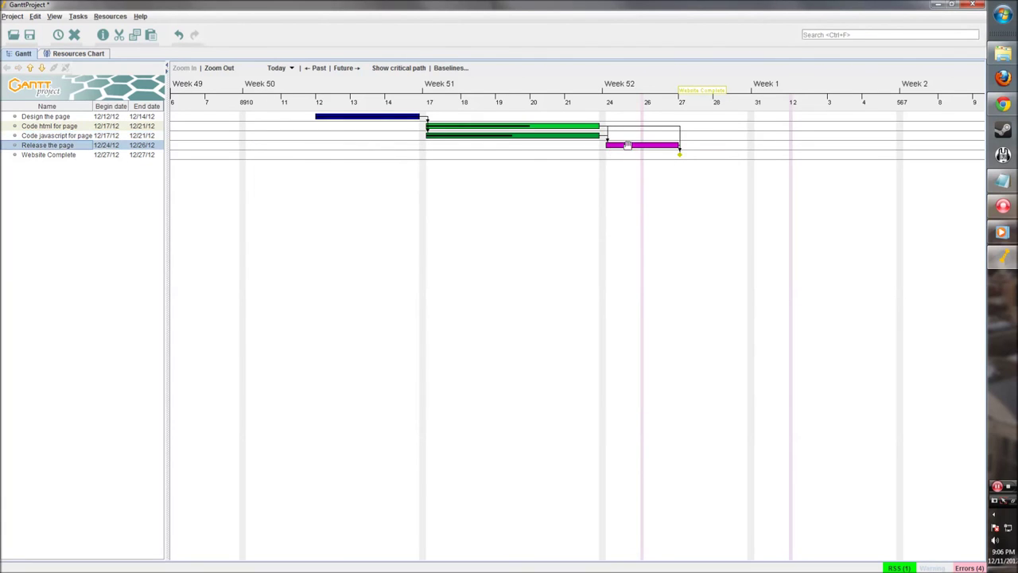
{"action": "double_click", "coordinate": [627, 146]}
{"action": "left_click", "coordinate": [390, 171]}
{"action": "left_click", "coordinate": [277, 185]}
{"action": "left_click", "coordinate": [416, 211]}
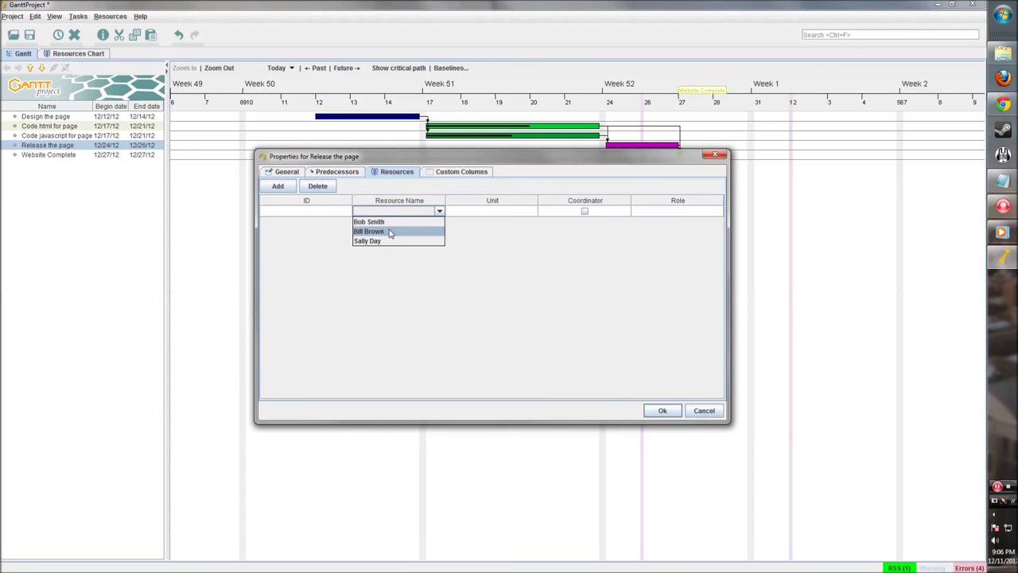
{"action": "left_click", "coordinate": [390, 231]}
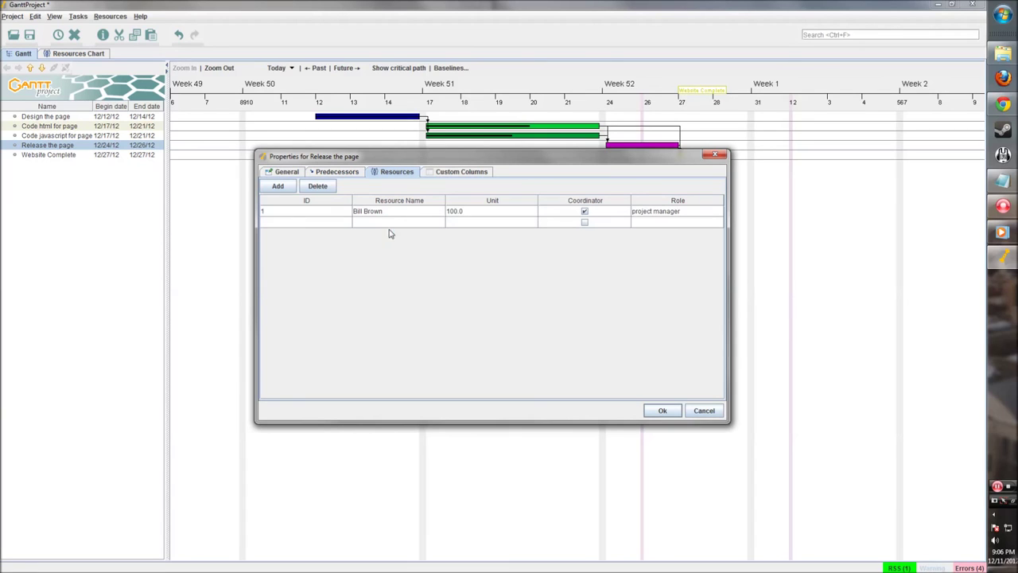
{"action": "left_click", "coordinate": [657, 410]}
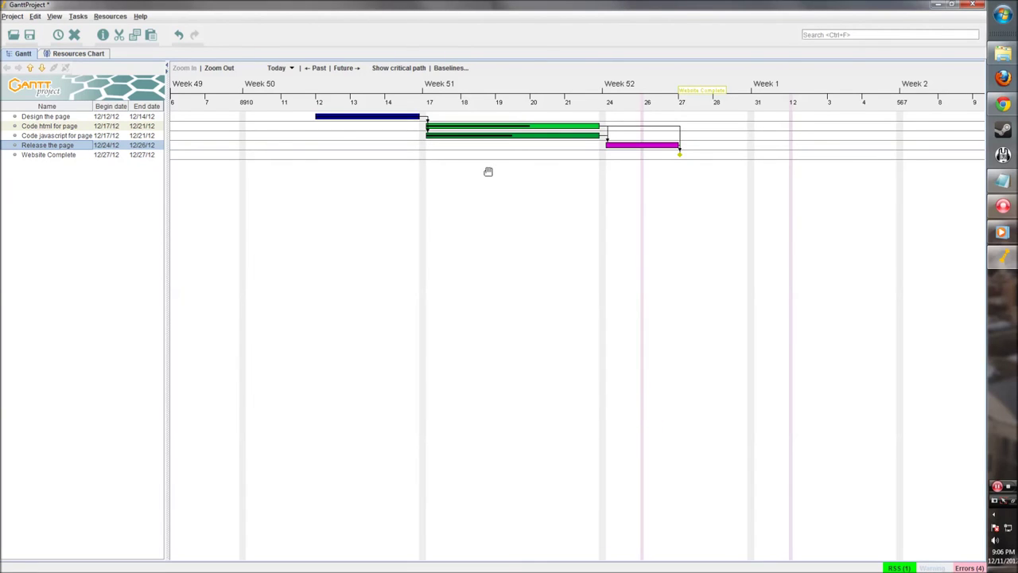
{"action": "left_click_drag", "start_coordinate": [166, 177], "coordinate": [182, 176]}
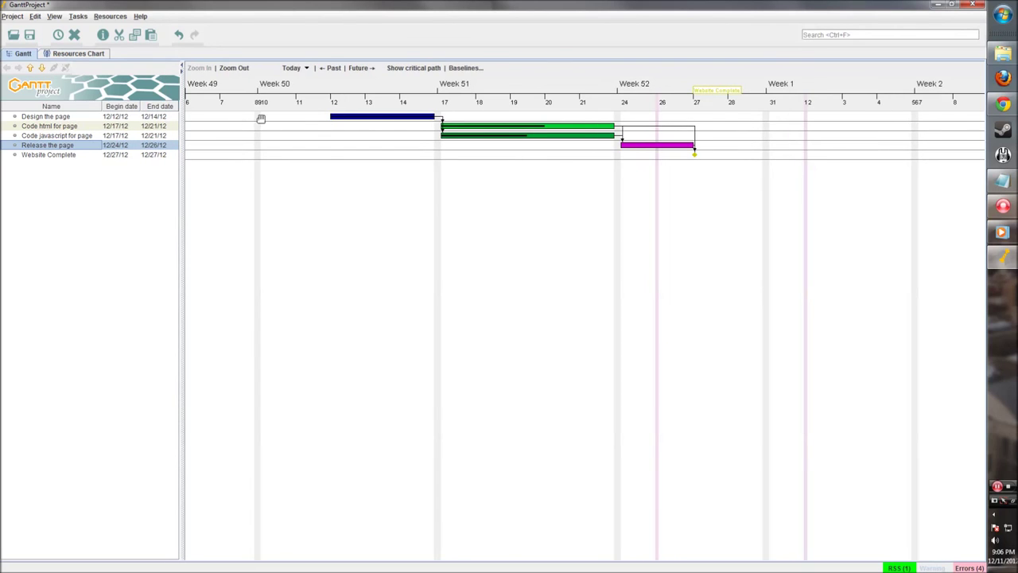
{"action": "left_click", "coordinate": [80, 54]}
{"action": "left_click_drag", "start_coordinate": [315, 201], "coordinate": [525, 218]}
{"action": "left_click_drag", "start_coordinate": [359, 207], "coordinate": [407, 208]}
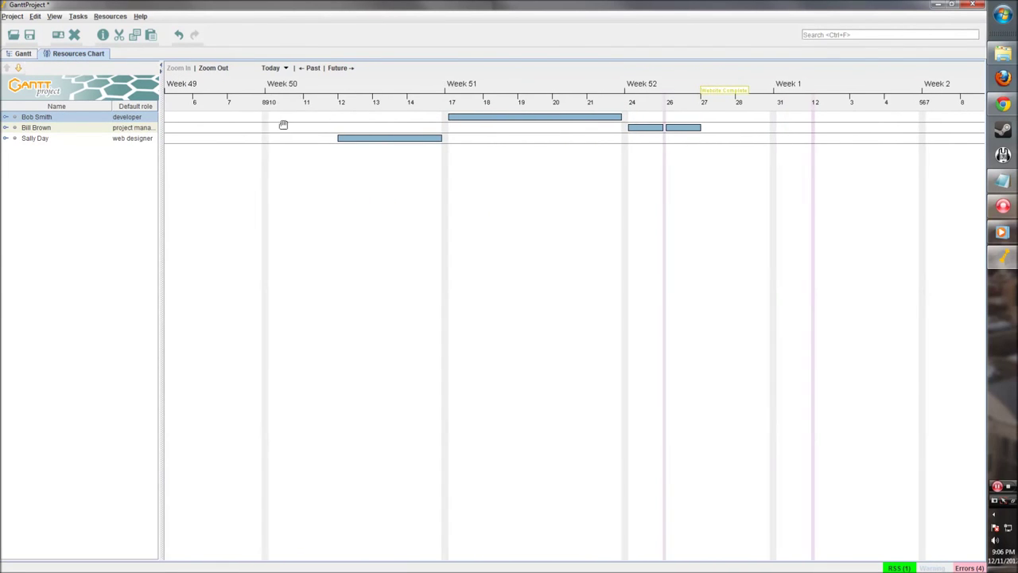
{"action": "left_click_drag", "start_coordinate": [641, 166], "coordinate": [647, 164]}
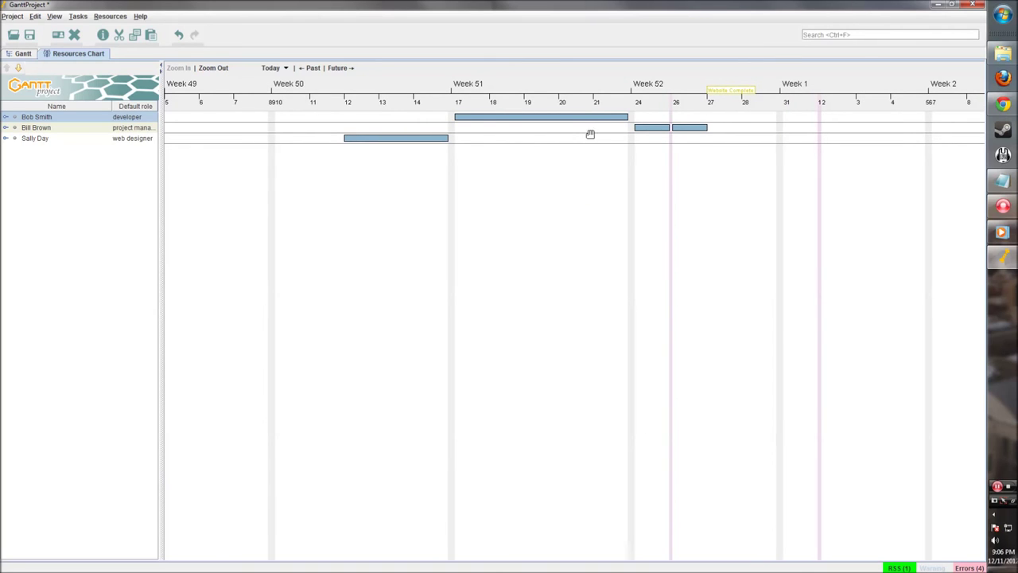
{"action": "left_click_drag", "start_coordinate": [342, 201], "coordinate": [342, 201]}
{"action": "left_click", "coordinate": [474, 115]}
{"action": "right_click", "coordinate": [474, 117]}
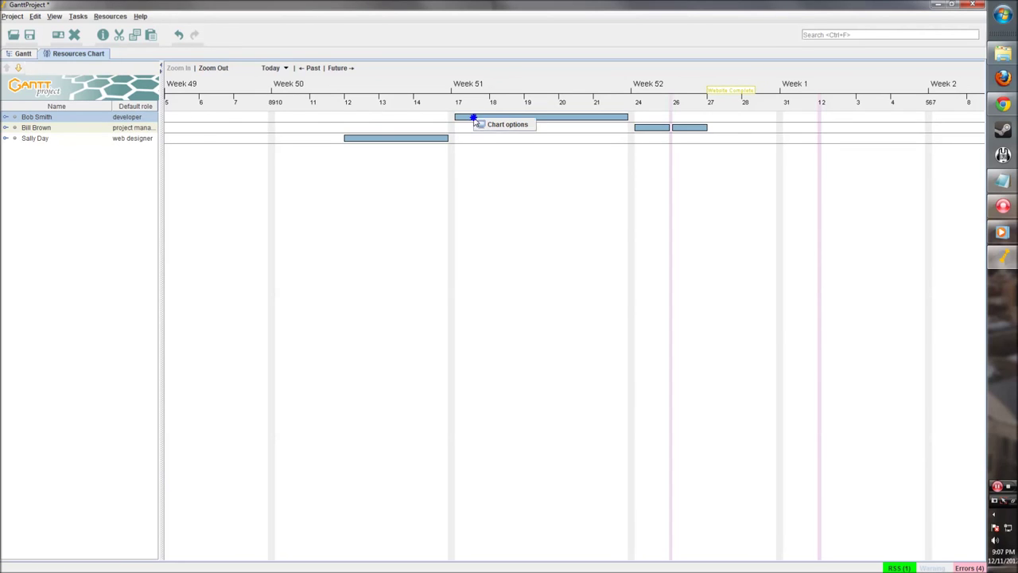
{"action": "left_click", "coordinate": [477, 124]}
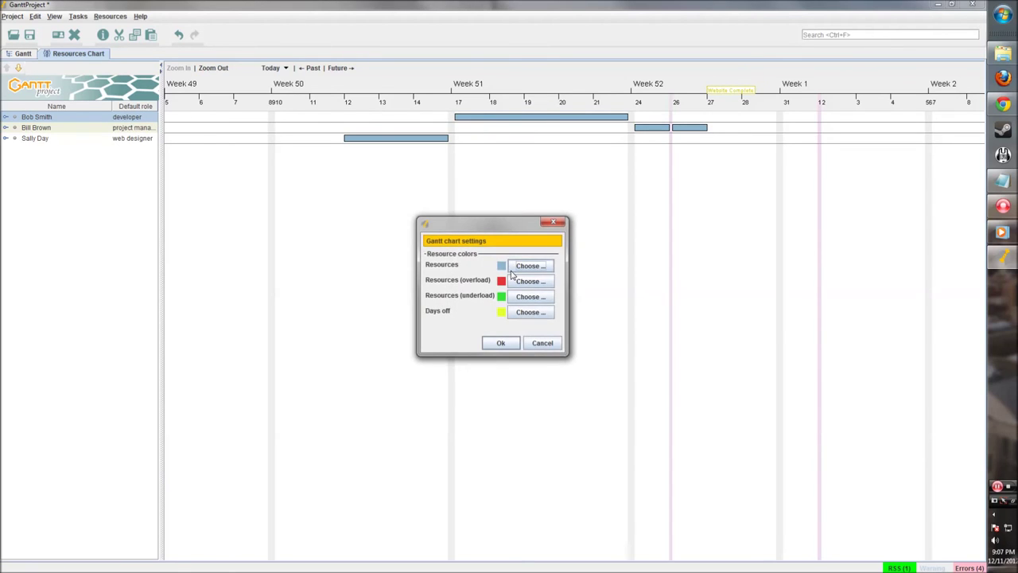
{"action": "left_click_drag", "start_coordinate": [477, 224], "coordinate": [465, 201]}
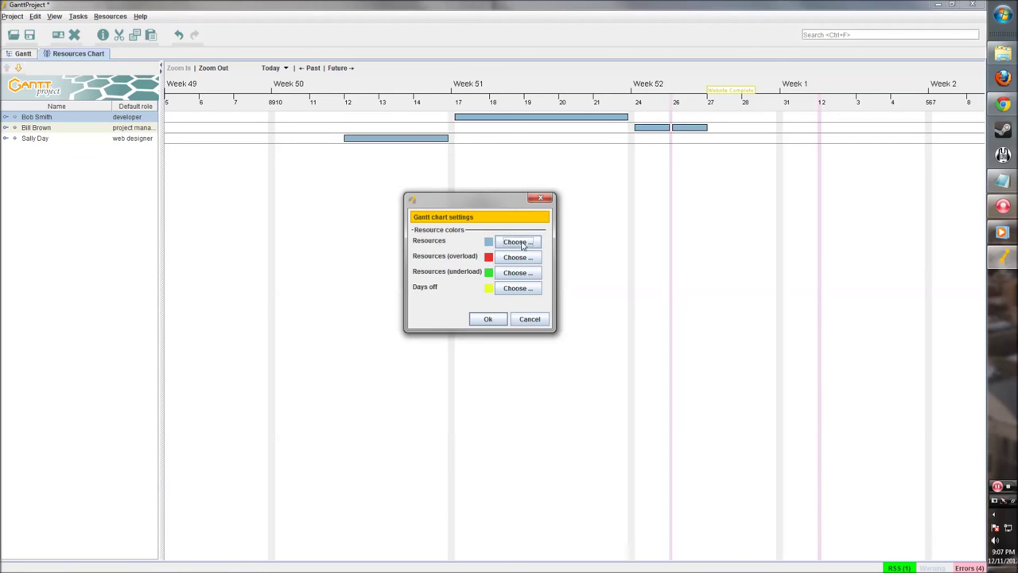
{"action": "left_click", "coordinate": [487, 319]}
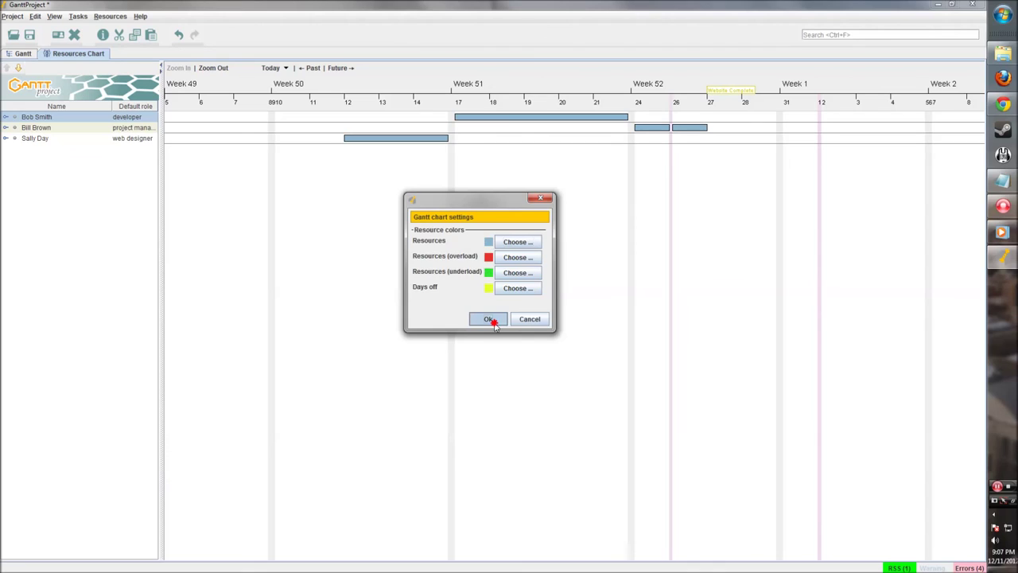
{"action": "left_click", "coordinate": [51, 130]}
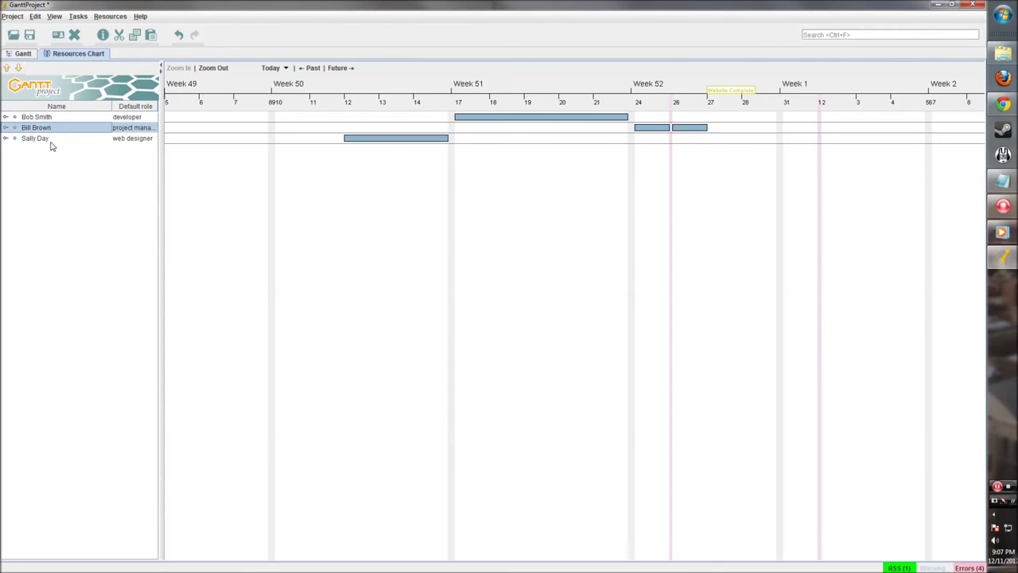
{"action": "left_click", "coordinate": [50, 141]}
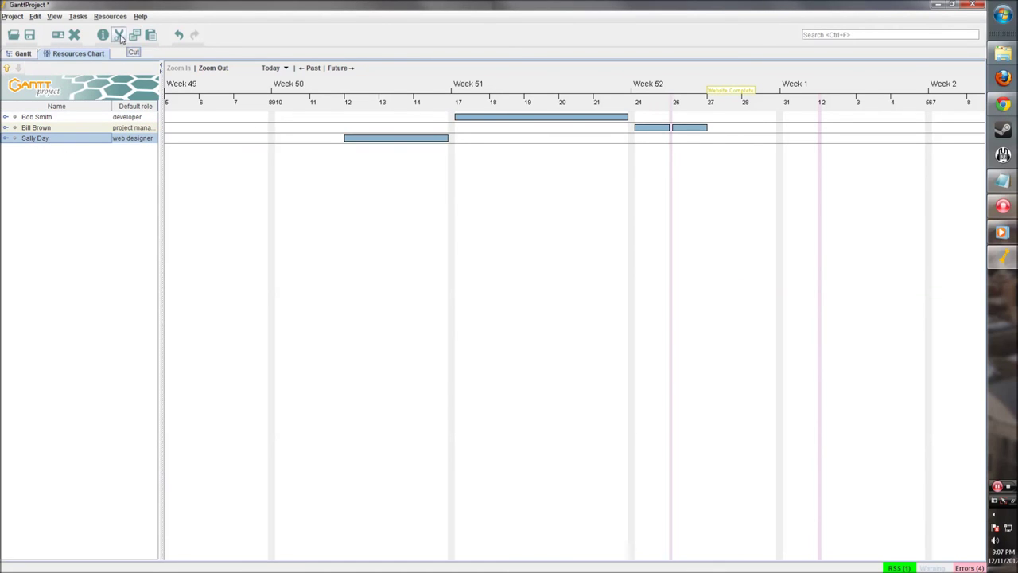
Save the project via Save As as tutorial_project.gan in the D:\tutorial folder
{"action": "left_click", "coordinate": [24, 51]}
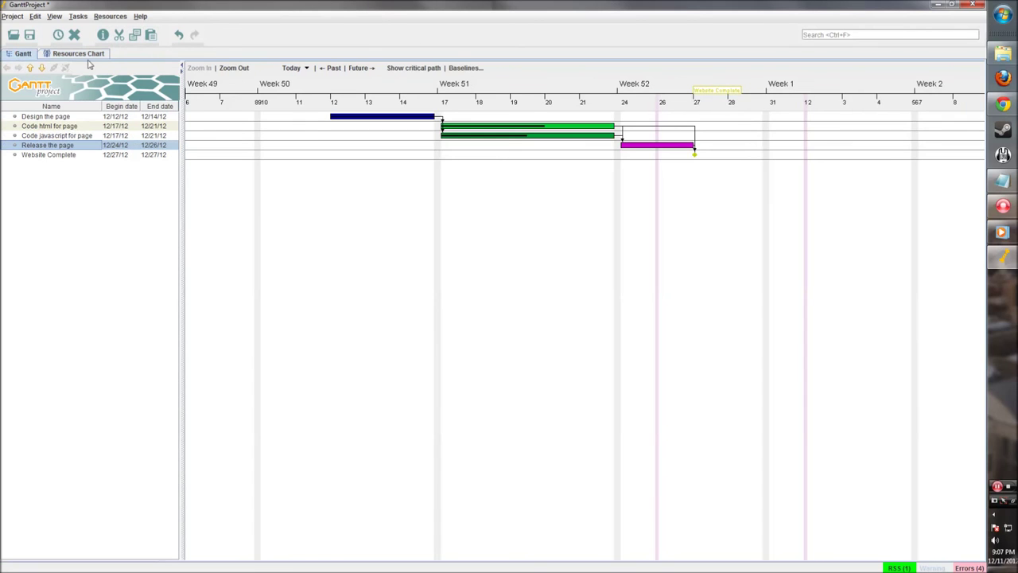
{"action": "left_click_drag", "start_coordinate": [722, 272], "coordinate": [628, 271]}
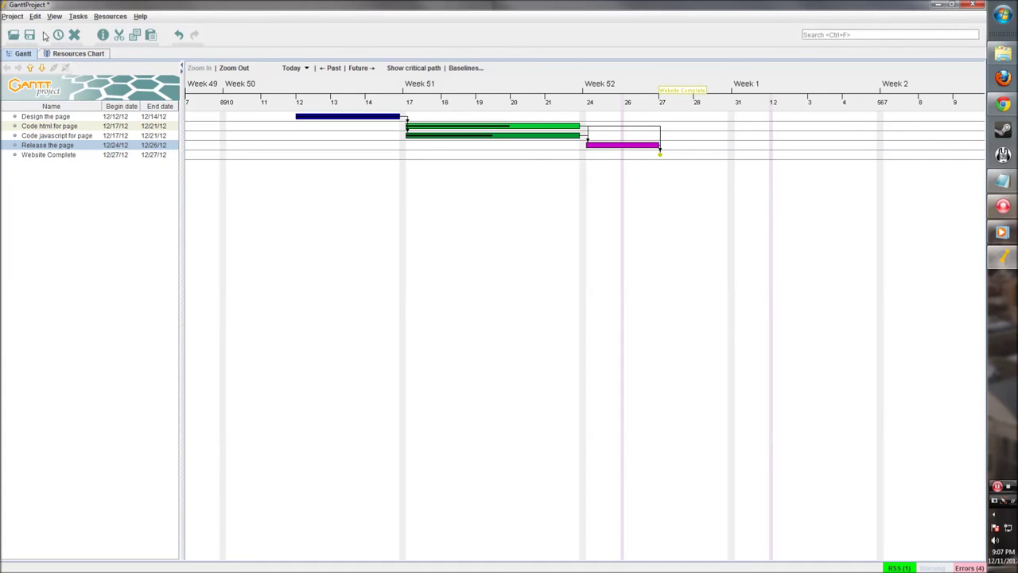
{"action": "left_click", "coordinate": [12, 16]}
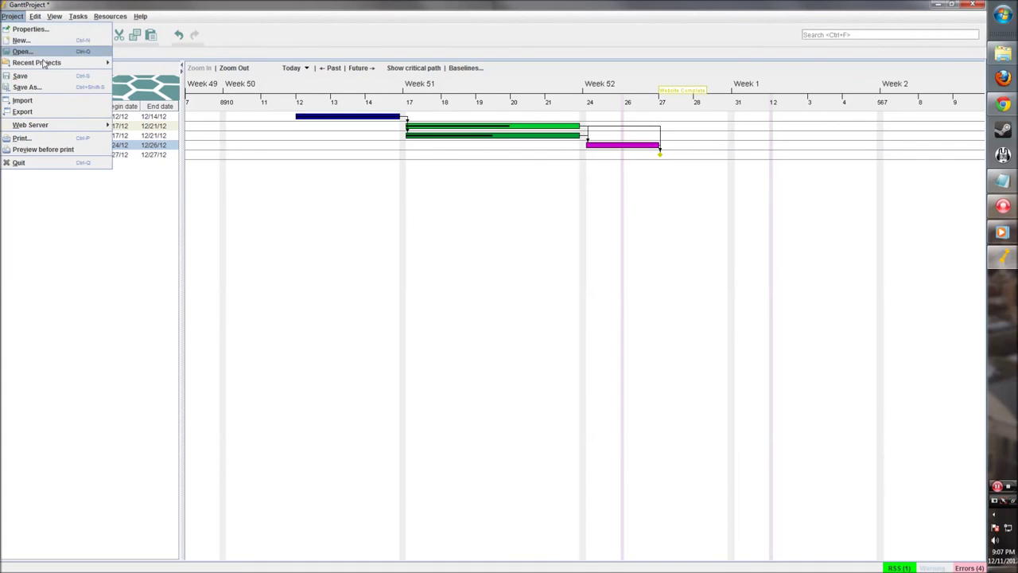
{"action": "left_click", "coordinate": [36, 87]}
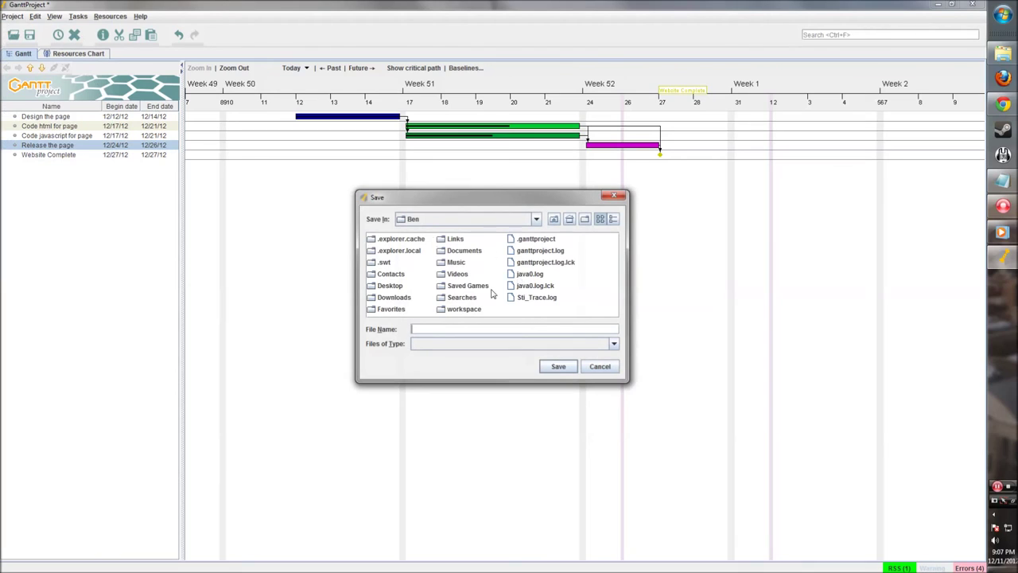
{"action": "left_click", "coordinate": [516, 227]}
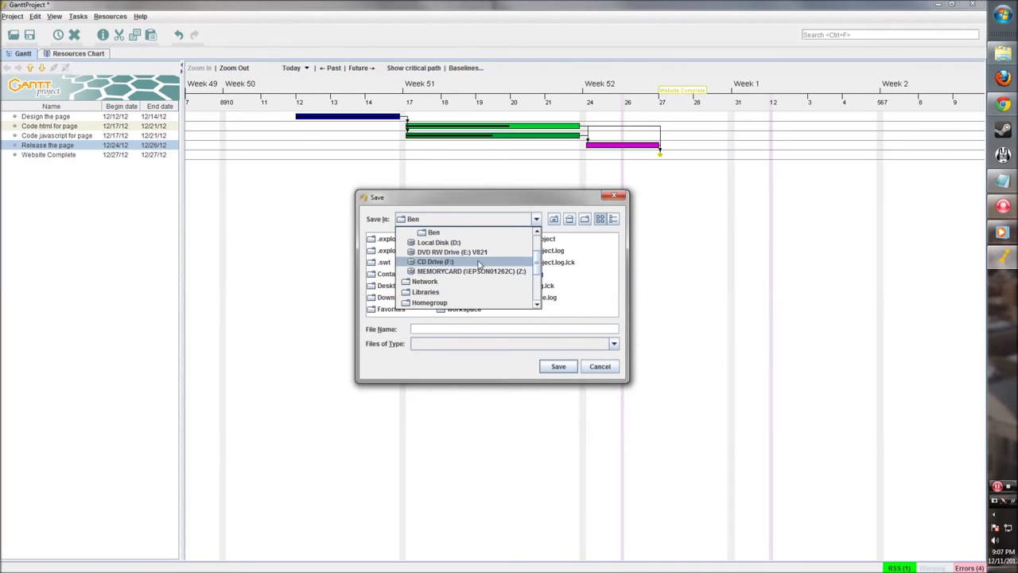
{"action": "left_click", "coordinate": [459, 245]}
{"action": "double_click", "coordinate": [464, 292]}
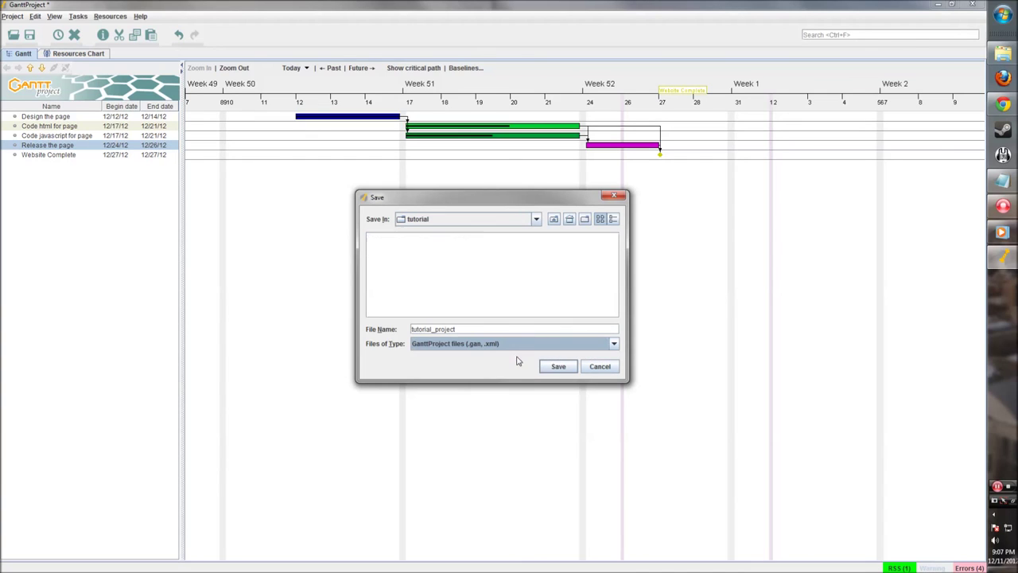
{"action": "left_click", "coordinate": [557, 366]}
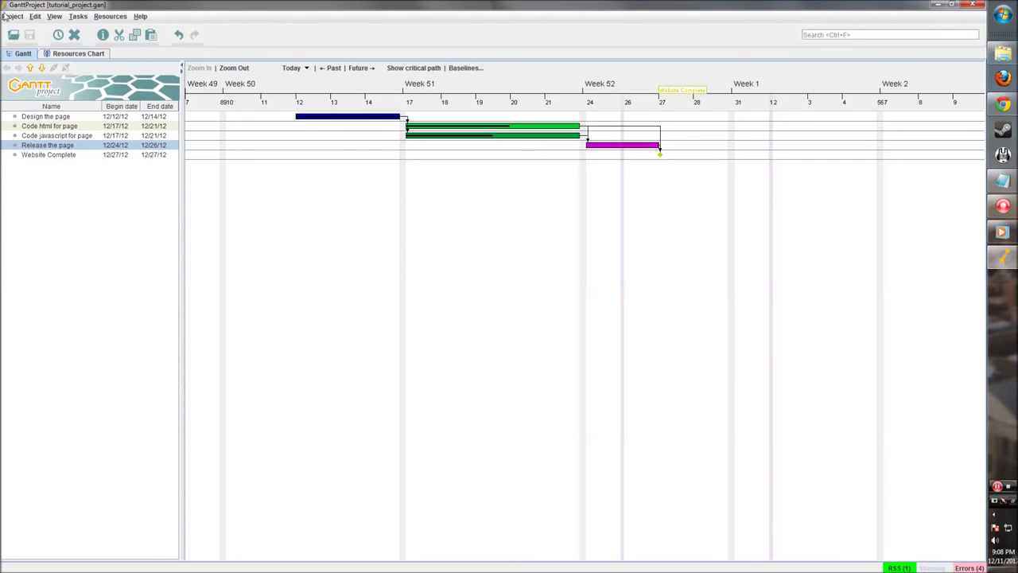
Open Project > Export and review the image, CSV, HTML (Samara theme) and PDF export options
{"action": "left_click", "coordinate": [6, 16]}
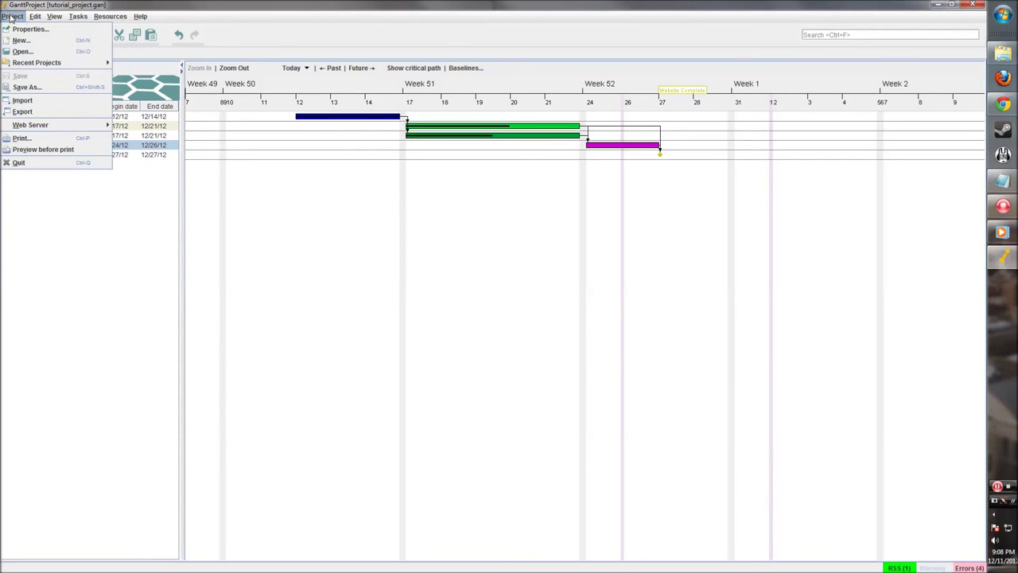
{"action": "left_click", "coordinate": [36, 113]}
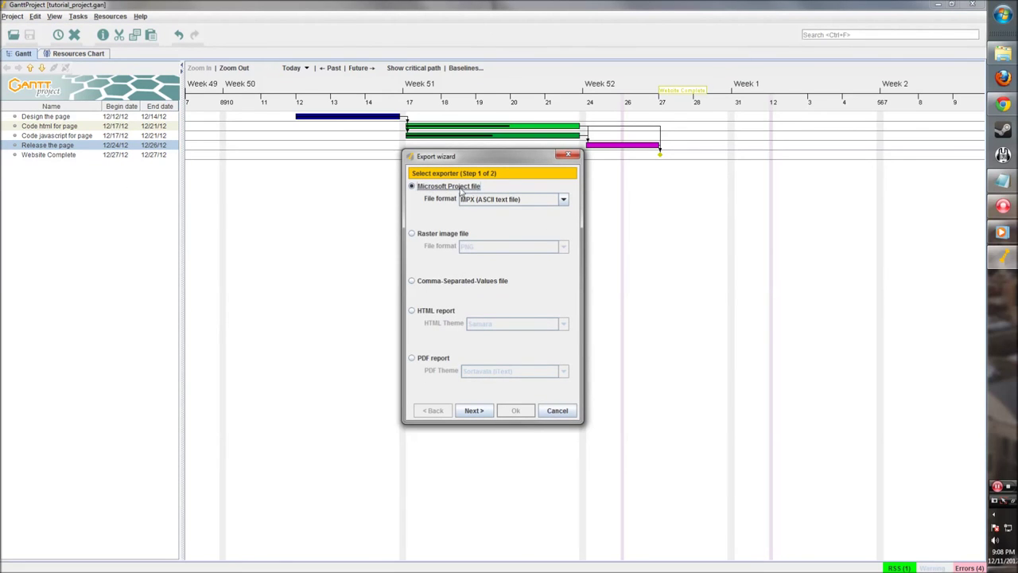
{"action": "left_click", "coordinate": [412, 233]}
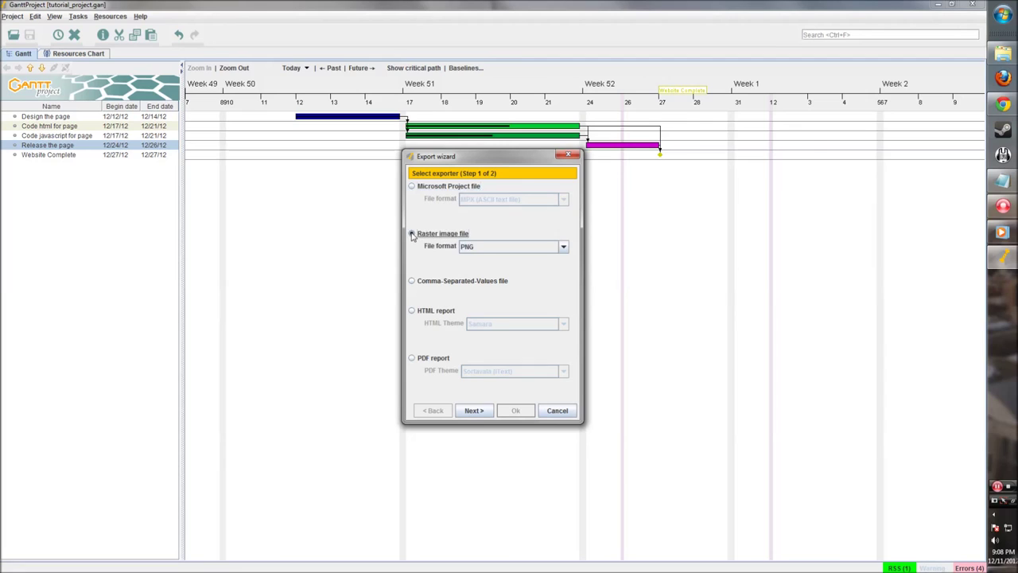
{"action": "left_click", "coordinate": [534, 249]}
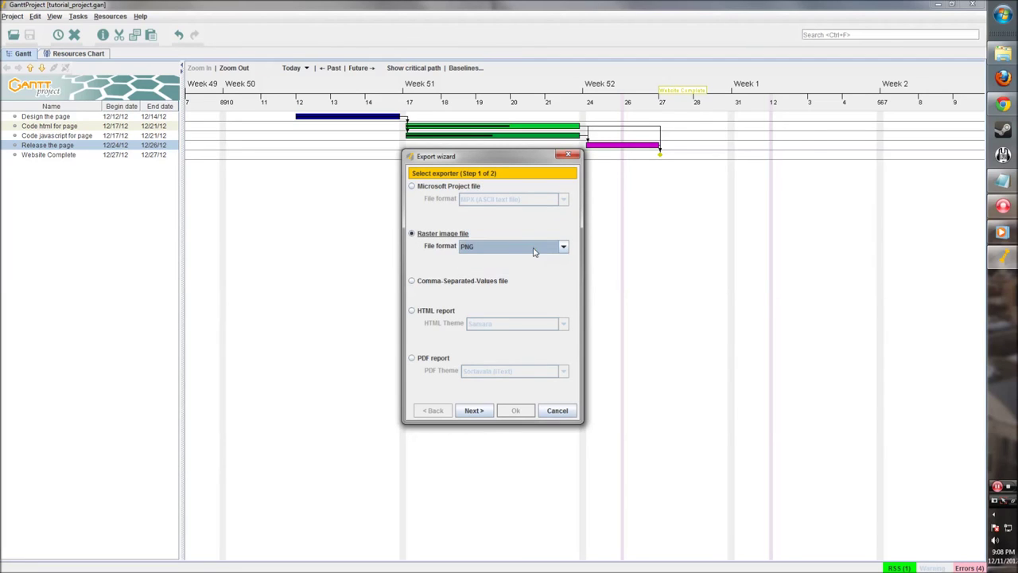
{"action": "left_click", "coordinate": [411, 281]}
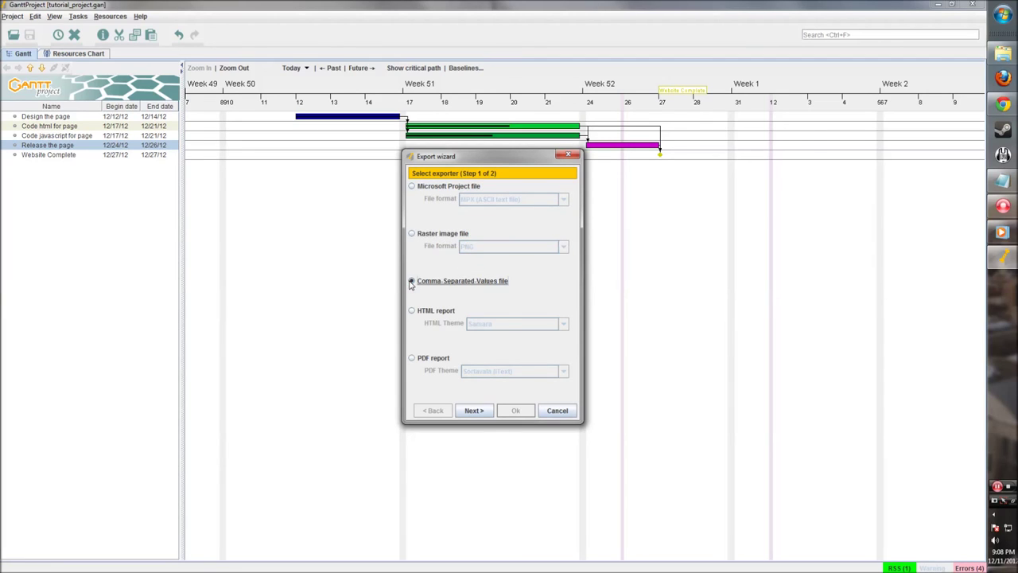
{"action": "left_click", "coordinate": [412, 311]}
{"action": "left_click", "coordinate": [509, 325]}
{"action": "left_click", "coordinate": [503, 337]}
{"action": "left_click", "coordinate": [412, 359]}
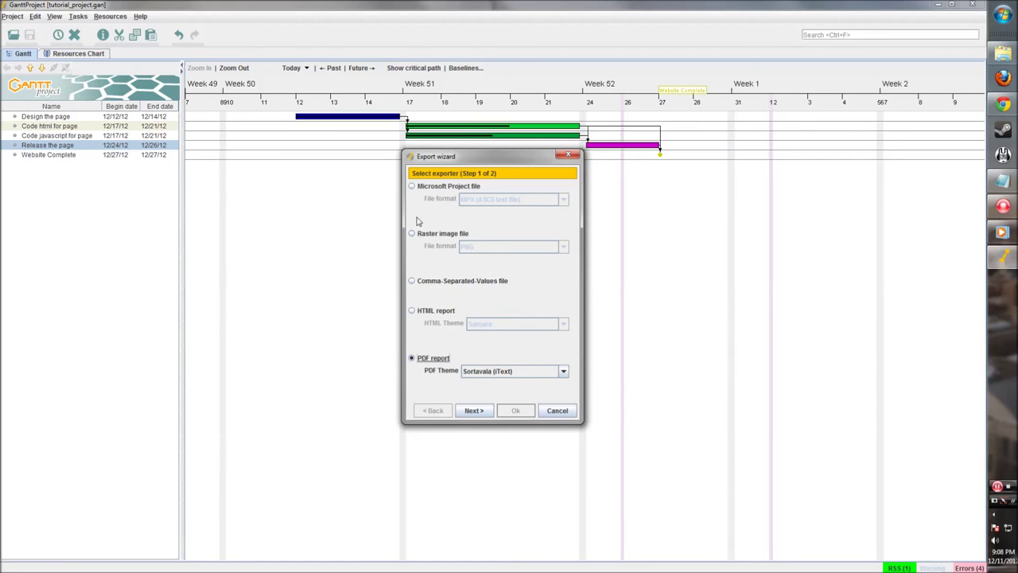
Choose Microsoft Project export in MPX (ASCII text file) format and advance to the save location
{"action": "left_click", "coordinate": [413, 187]}
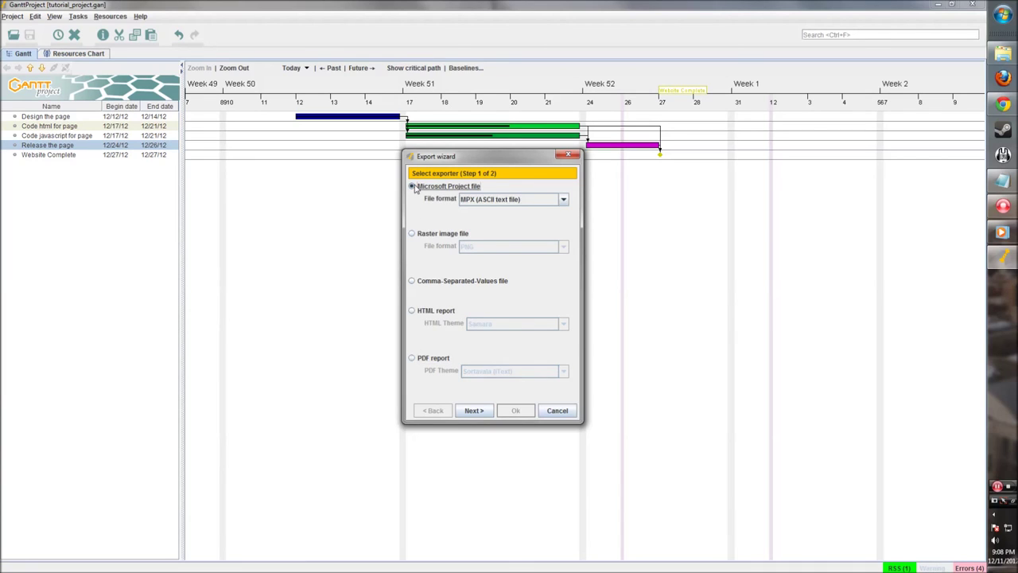
{"action": "left_click", "coordinate": [533, 199]}
{"action": "left_click", "coordinate": [533, 198]}
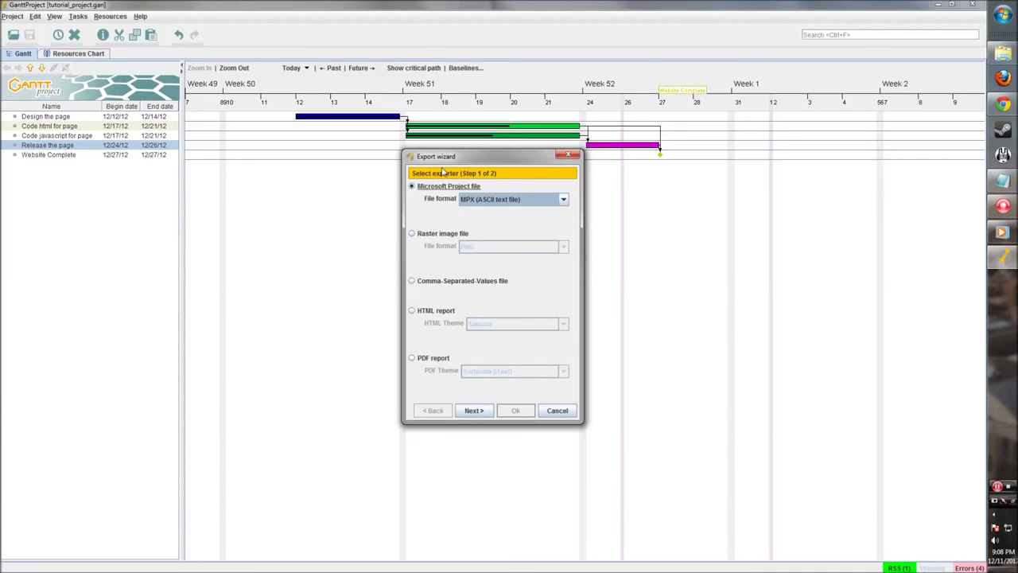
{"action": "left_click", "coordinate": [474, 411]}
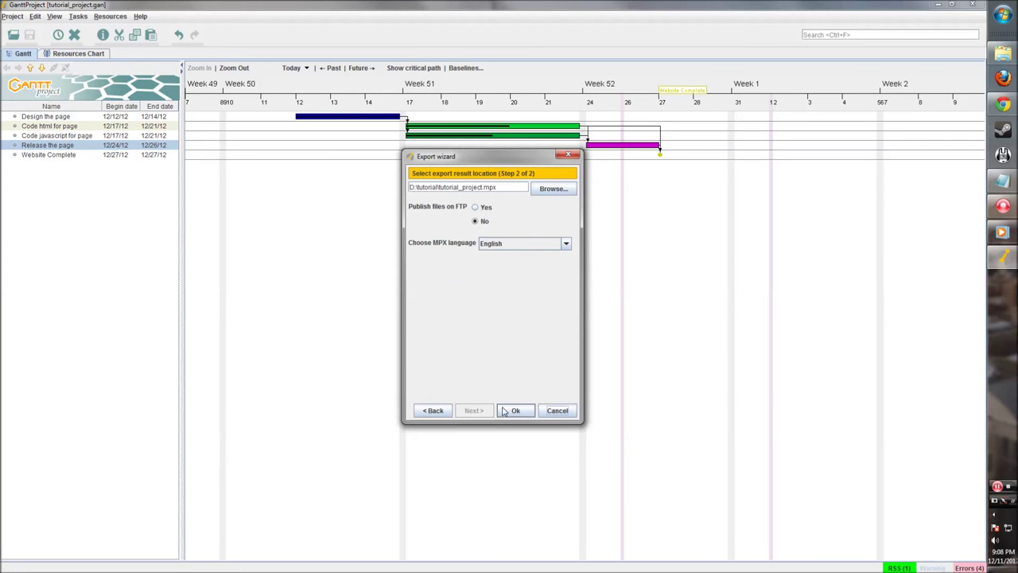
Export tutorial_project.mpx, view it in Microsoft Project, then return to the GanttProject chart
{"action": "left_click", "coordinate": [504, 410]}
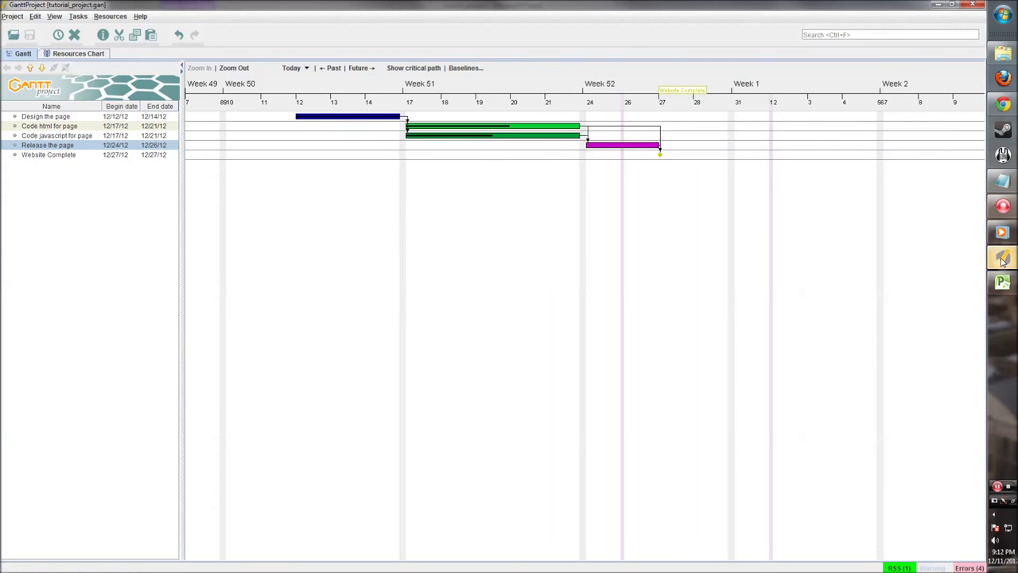
{"action": "left_click", "coordinate": [1002, 257]}
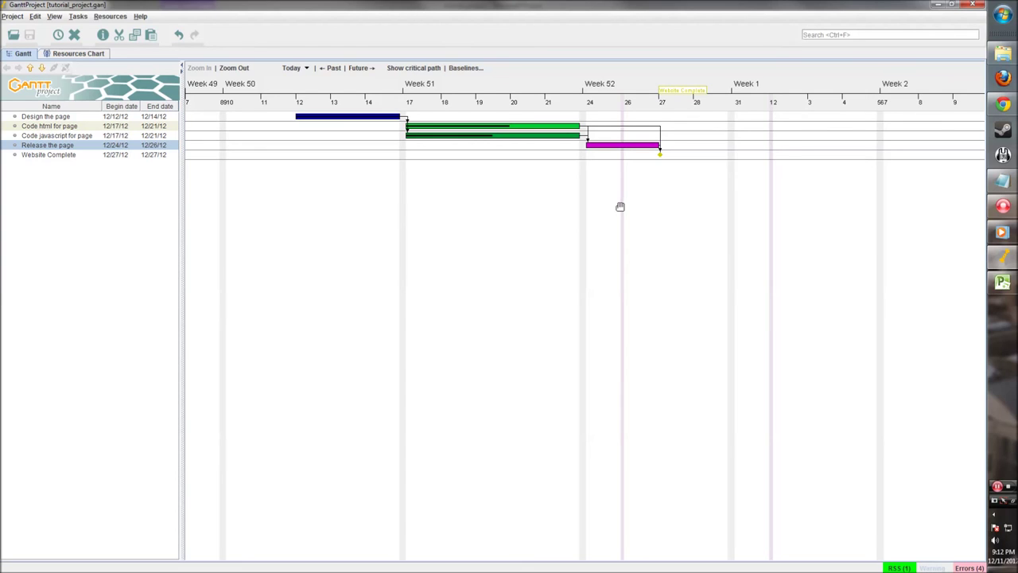
Load ganttproject.biz in Chrome to show the GanttProject 2.6 download offer
{"action": "left_click", "coordinate": [1003, 103]}
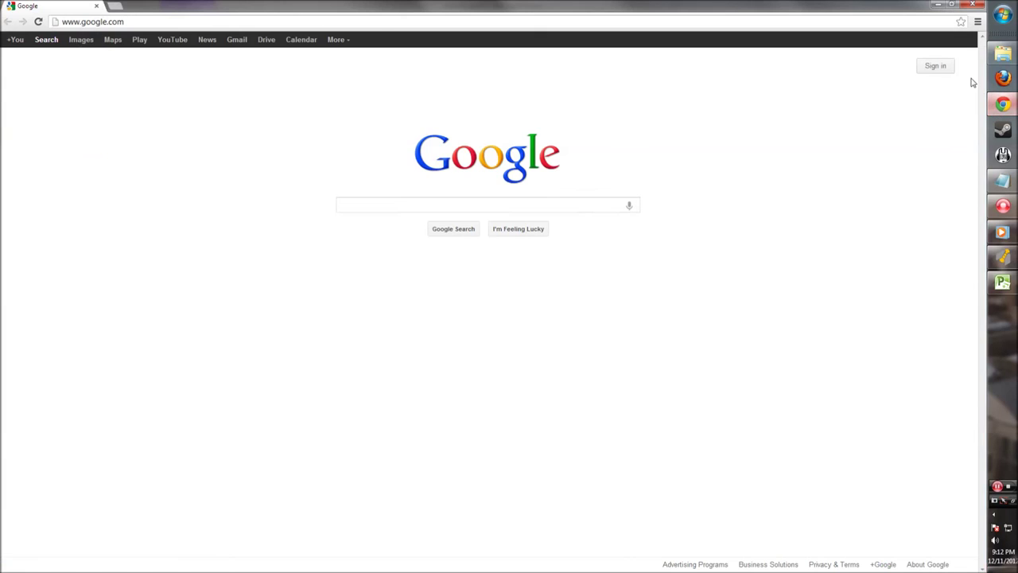
{"action": "left_click", "coordinate": [291, 17]}
{"action": "type", "text": "gann"}
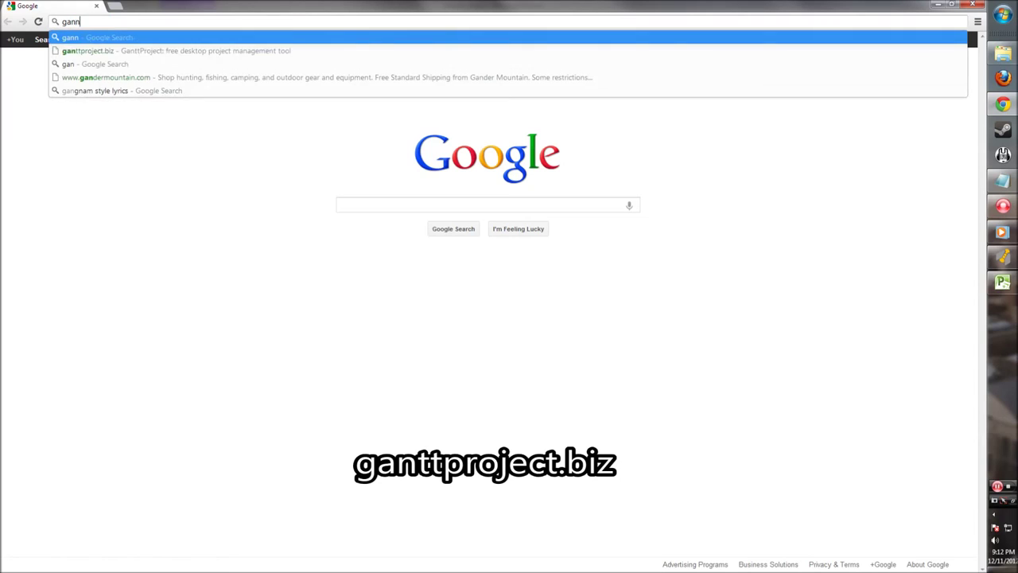
{"action": "key", "text": "BackSpace"}
{"action": "type", "text": "ttpro"}
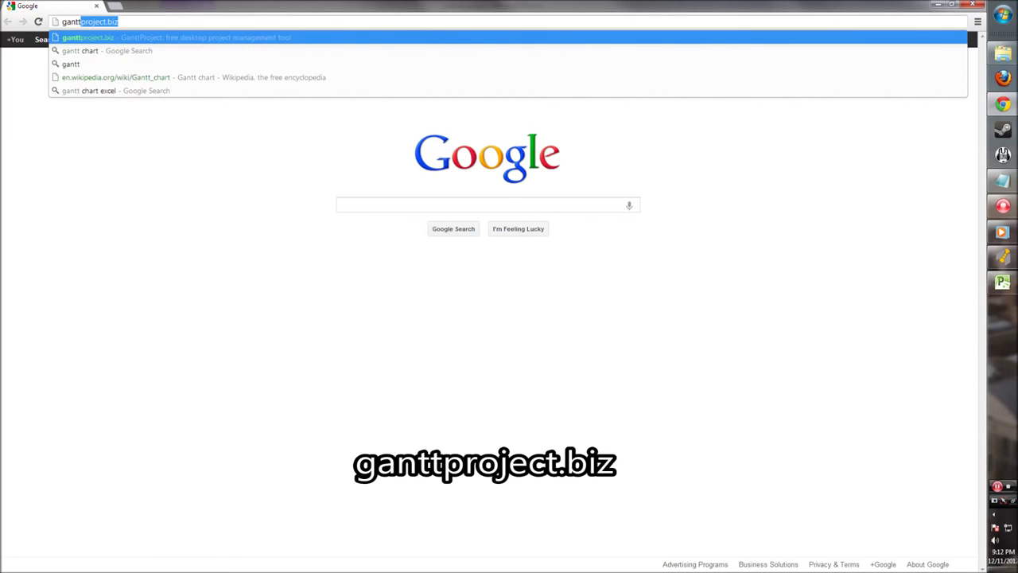
{"action": "type", "text": "ject.biz"}
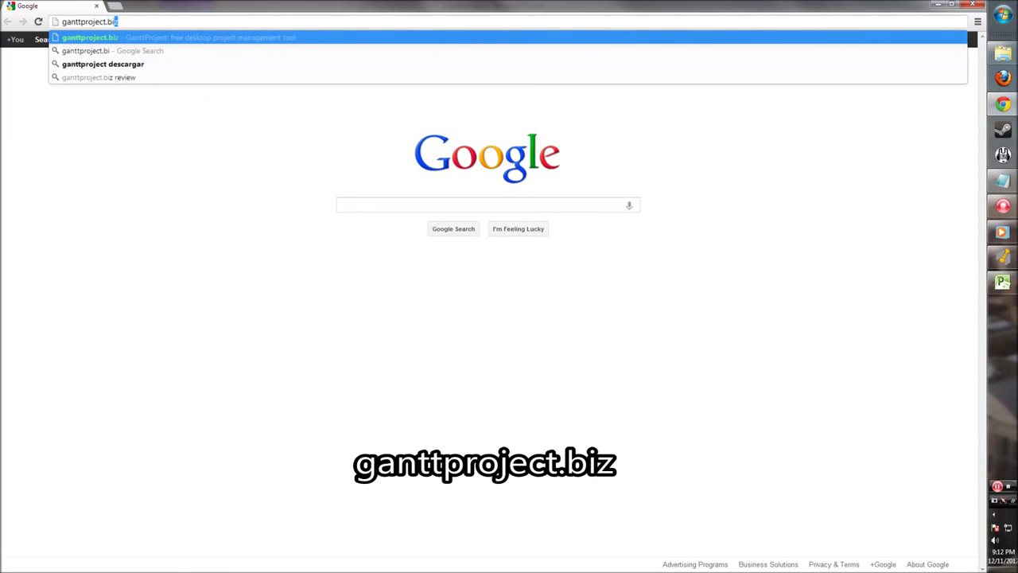
{"action": "key", "text": "Return"}
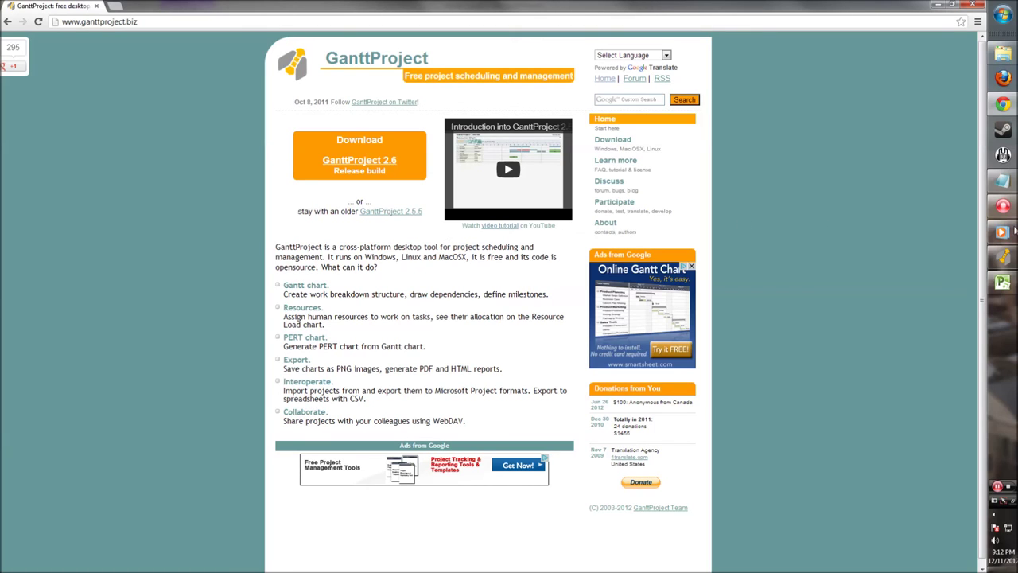
{"action": "left_click", "coordinate": [1003, 206]}
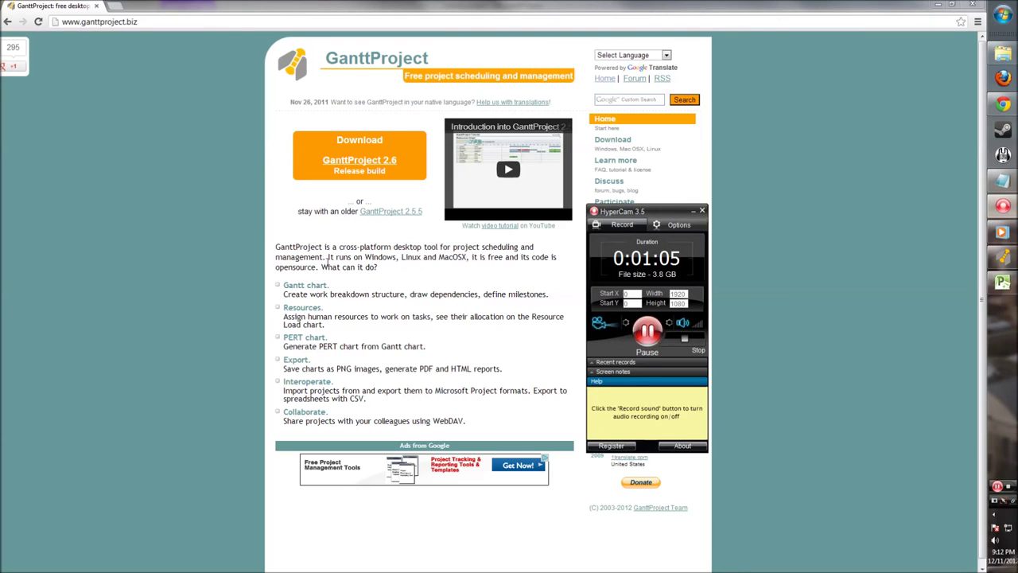